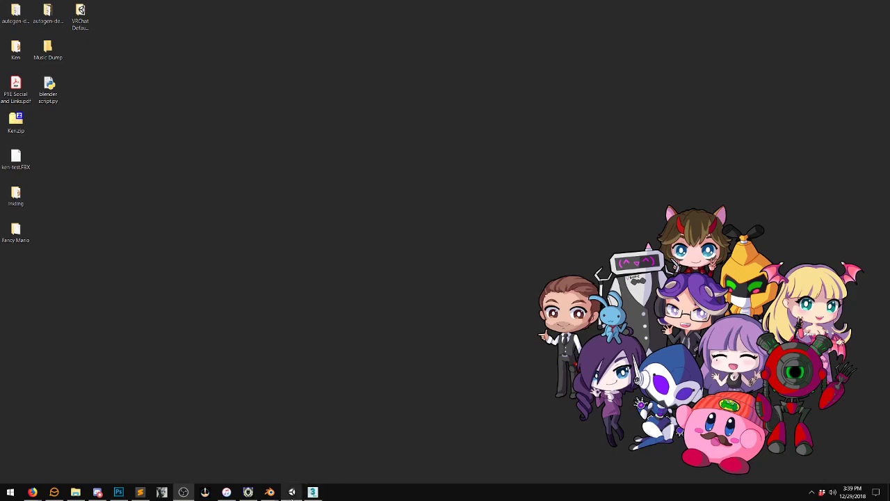
# Switch to 3ds Max, run the SSBUlt_NUMDLB.ms script, and start its NUMDLB import with vertex colors enabled
pyautogui.click(312, 492)
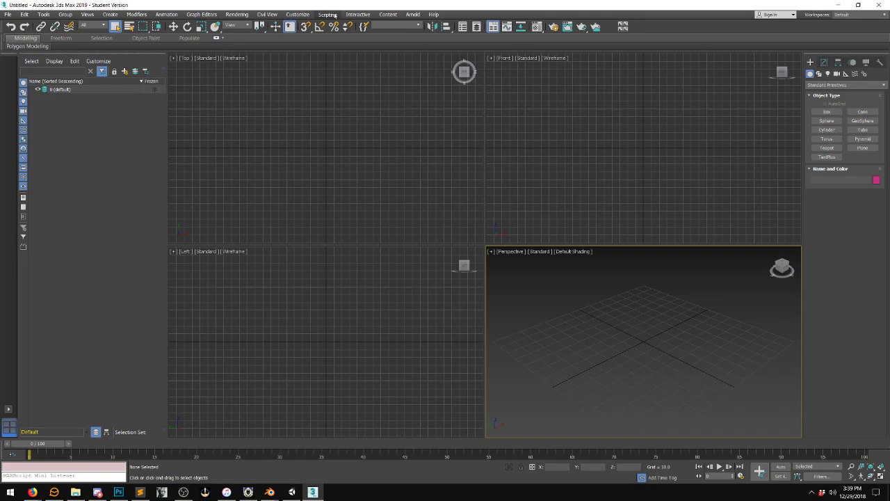
pyautogui.click(316, 16)
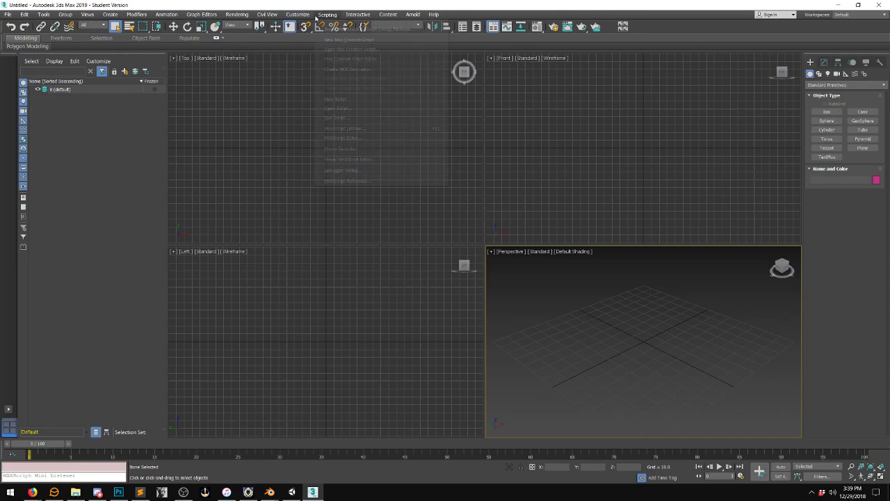
pyautogui.click(352, 119)
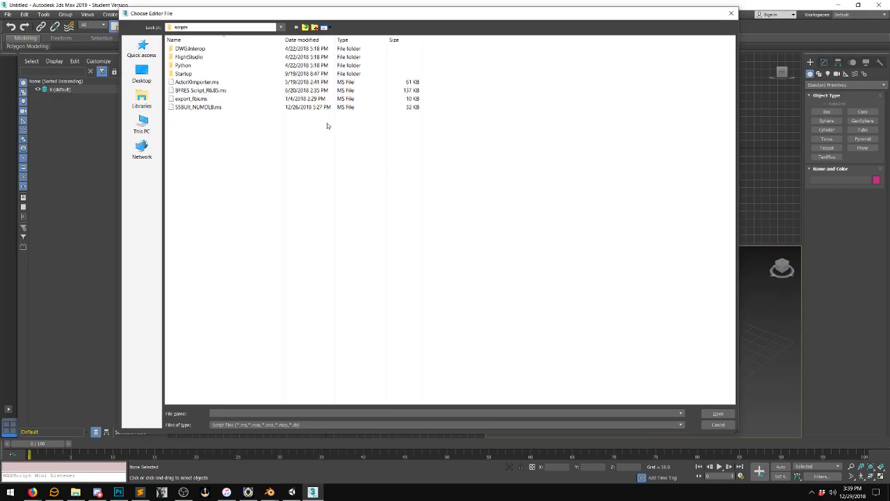
pyautogui.click(216, 109)
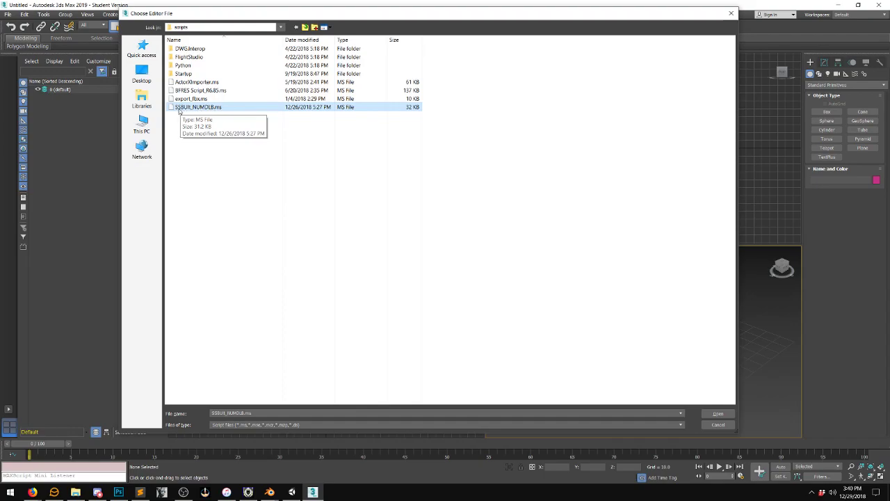
pyautogui.doubleClick(231, 109)
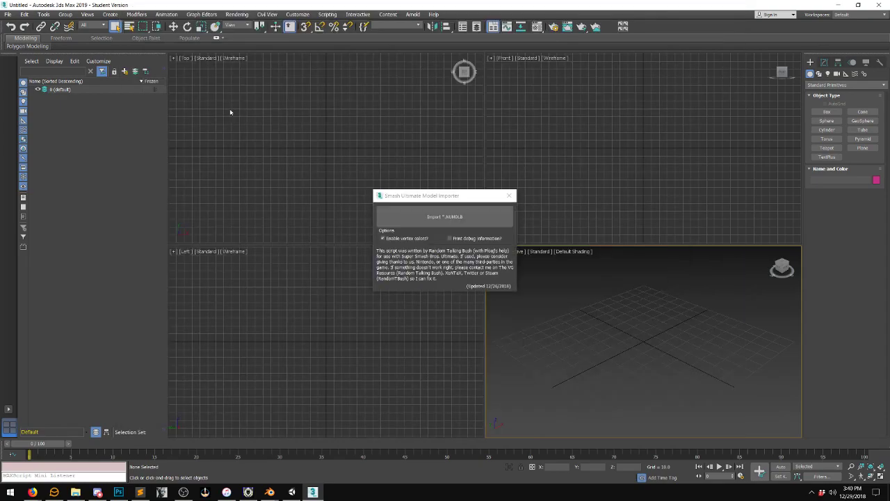
pyautogui.click(386, 239)
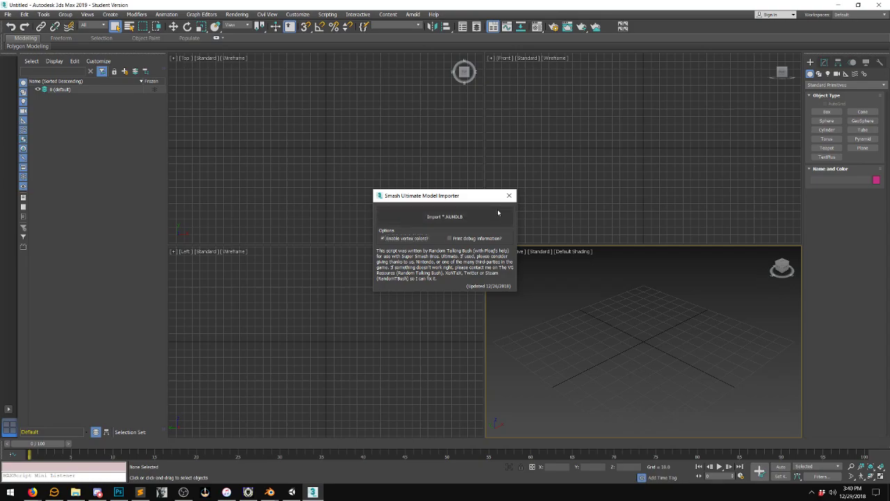
pyautogui.click(488, 219)
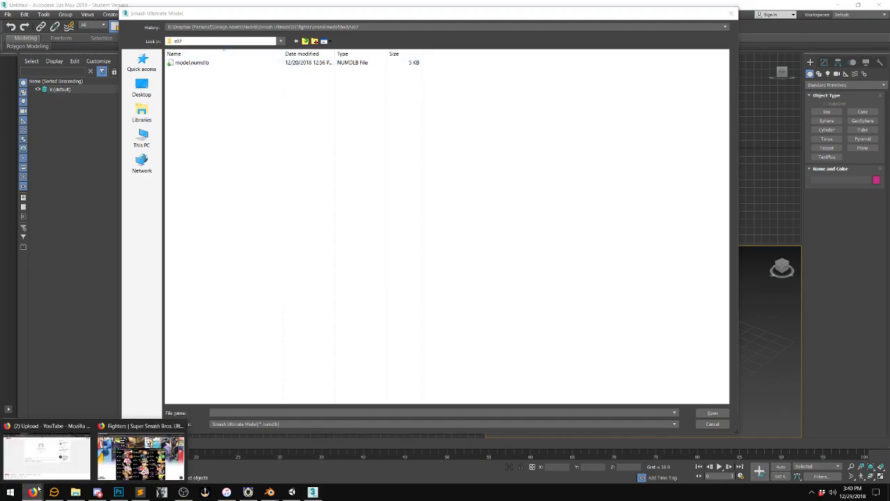
# Switch to Firefox and look through the numbered fighter list on the Super Smash Bros. Ultimate website
pyautogui.click(75, 492)
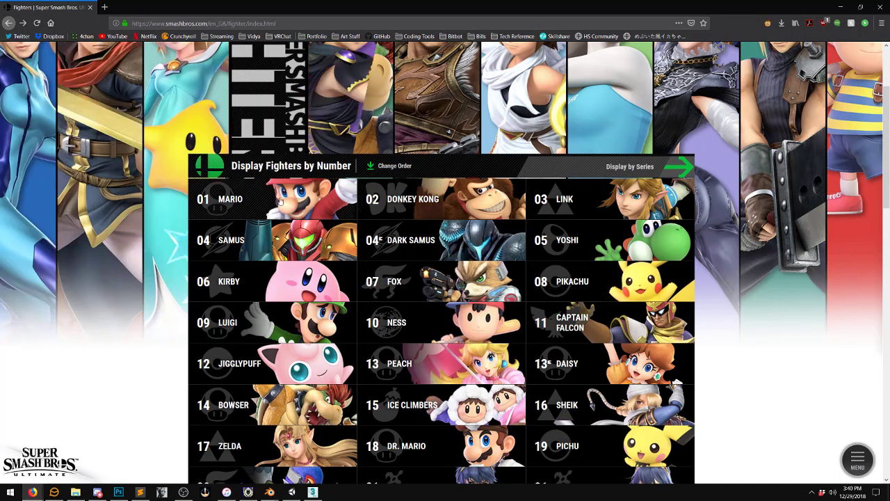
pyautogui.scroll(-2, 448, 296)
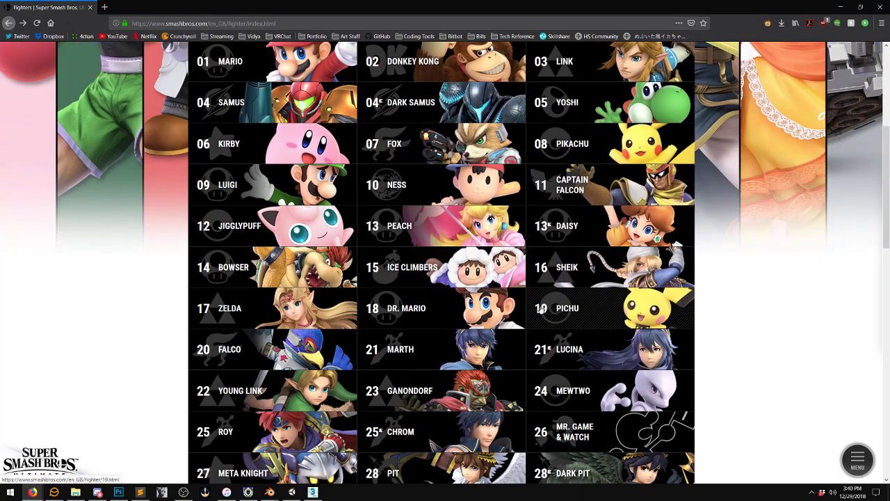
pyautogui.scroll(-2, 533, 311)
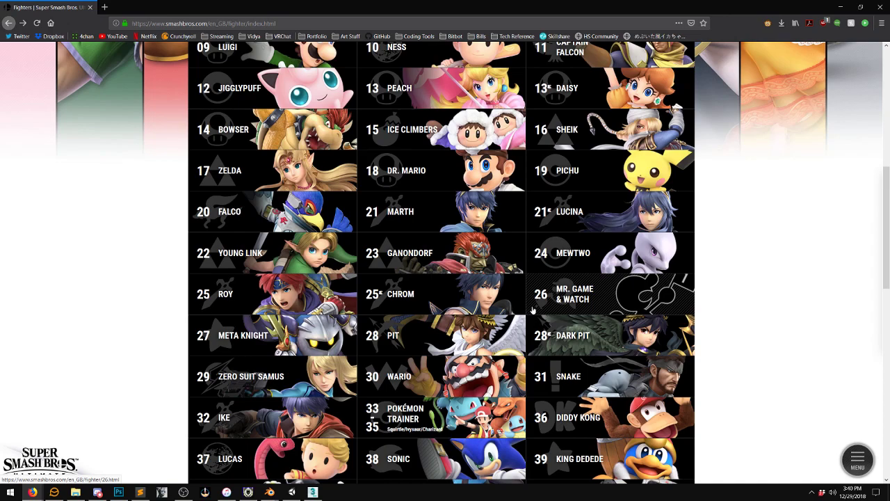
pyautogui.scroll(3, 487, 295)
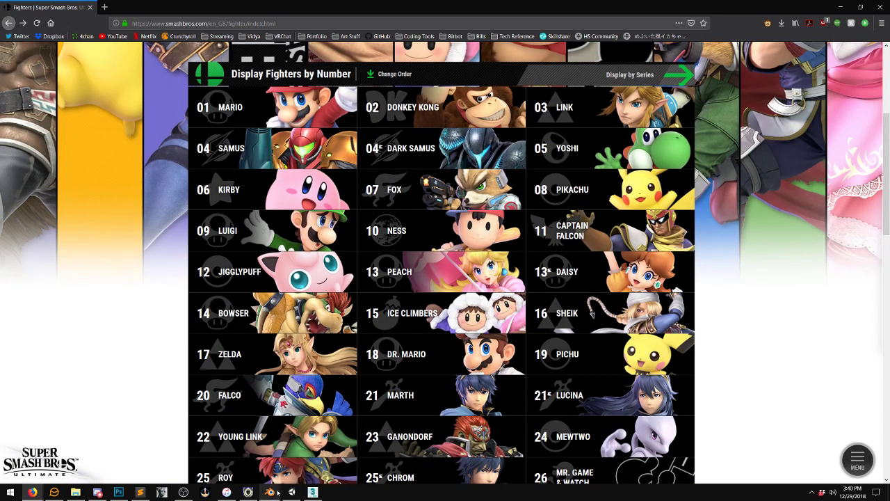
# Preview the Mario and Inkling models open in Blender, and switch to Unity to view the Inkling in its scene
pyautogui.moveTo(290, 492)
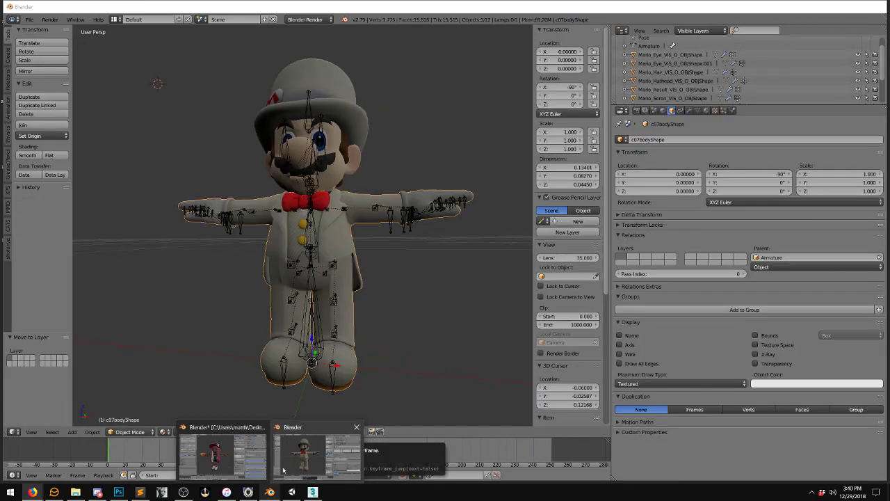
pyautogui.moveTo(253, 466)
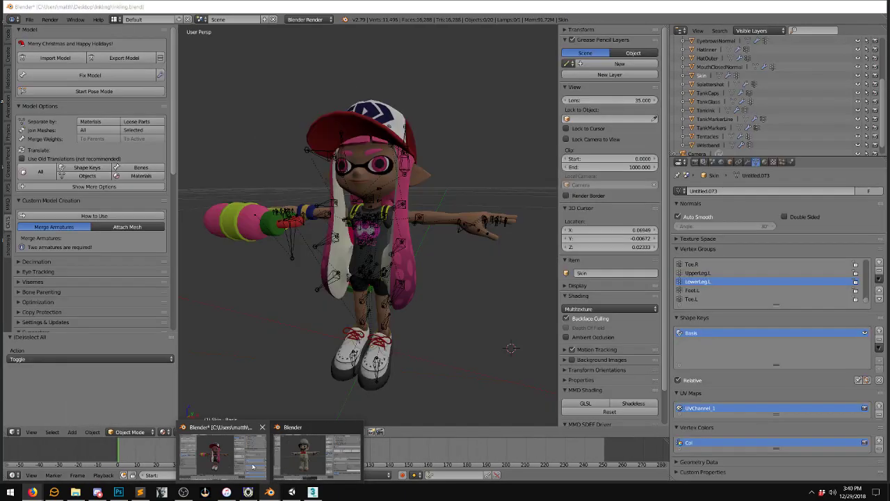
pyautogui.moveTo(310, 460)
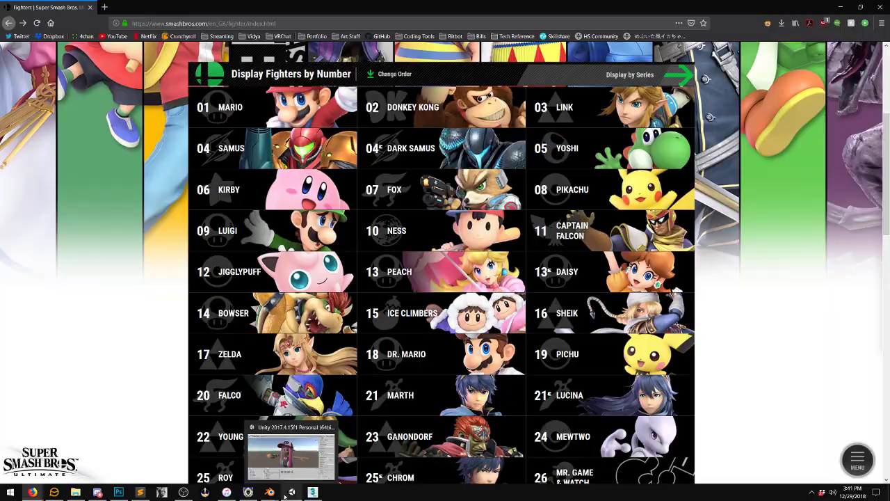
pyautogui.click(284, 449)
pyautogui.keyDown('alt'); pyautogui.moveTo(448, 148); pyautogui.dragTo(465, 174); pyautogui.keyUp('alt')
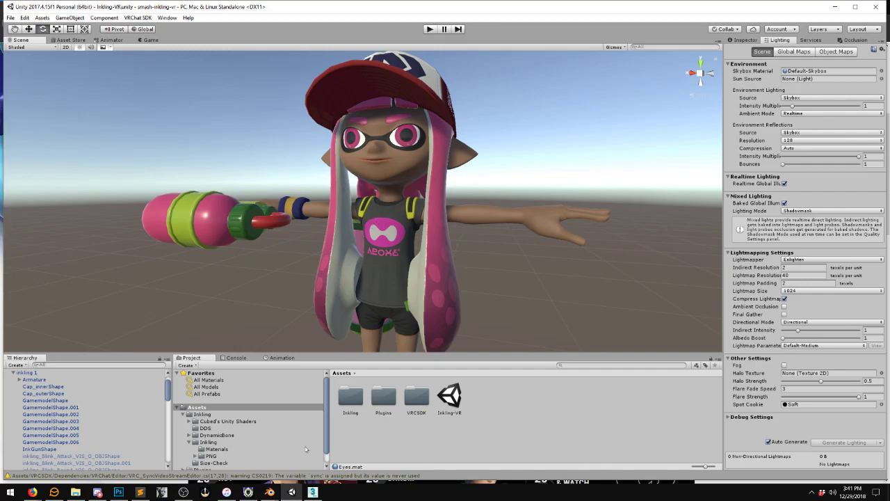
# Return to 3ds Max and browse the import dialog back to the Smash Ultimate models folder
pyautogui.click(313, 493)
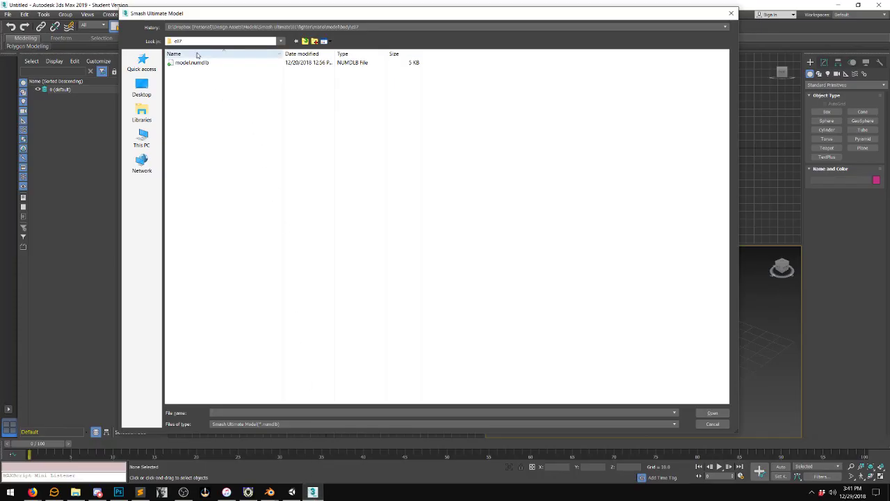
pyautogui.click(282, 42)
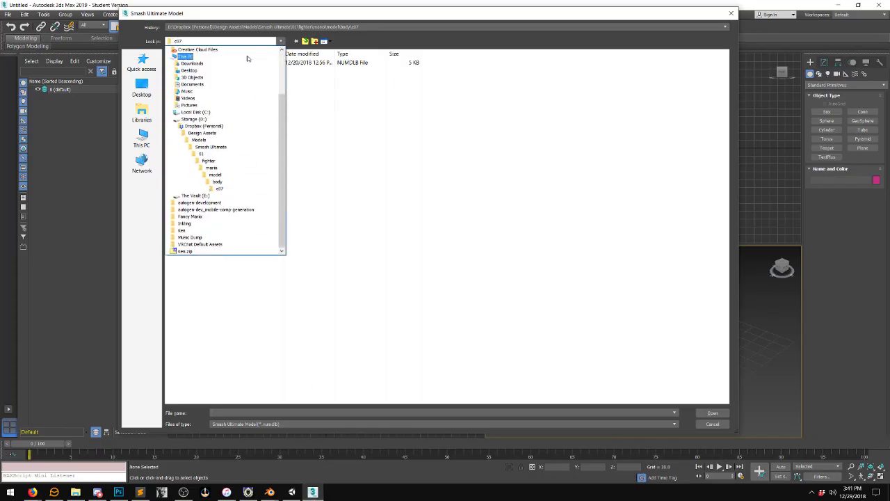
pyautogui.click(230, 153)
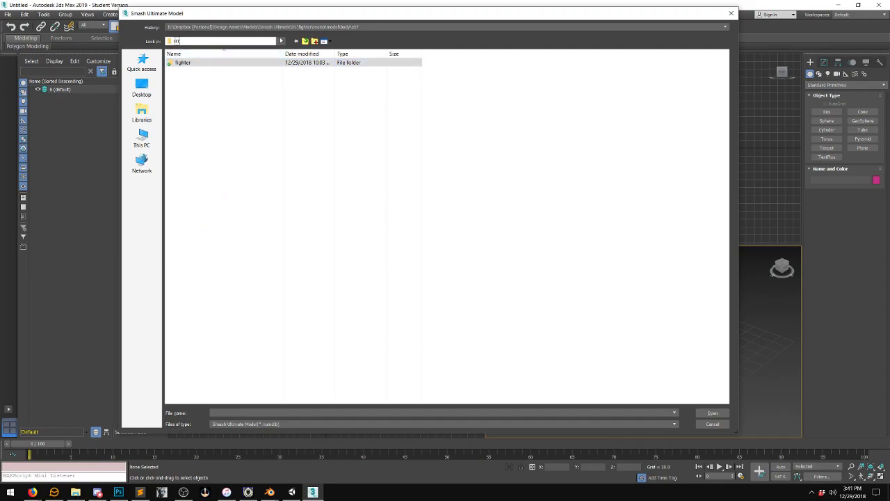
pyautogui.click(246, 41)
pyautogui.click(242, 150)
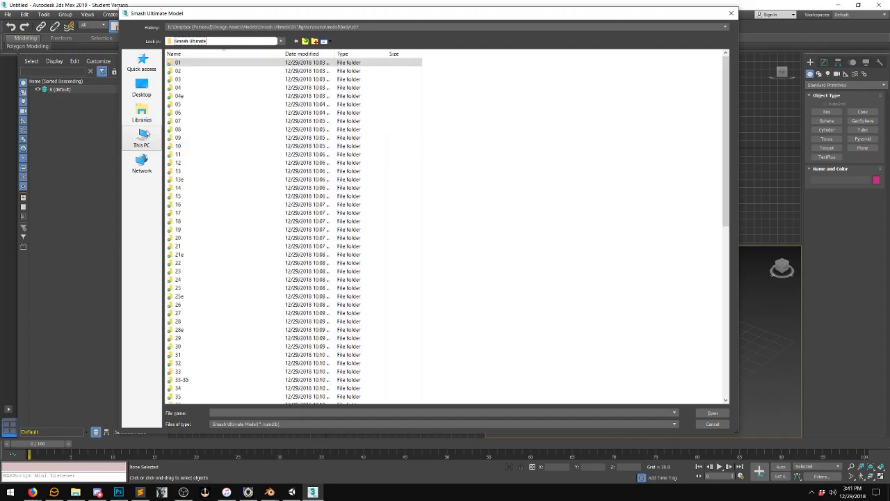
# Open Mario's body model folder under 01/fighter/mario/model/body
pyautogui.doubleClick(195, 63)
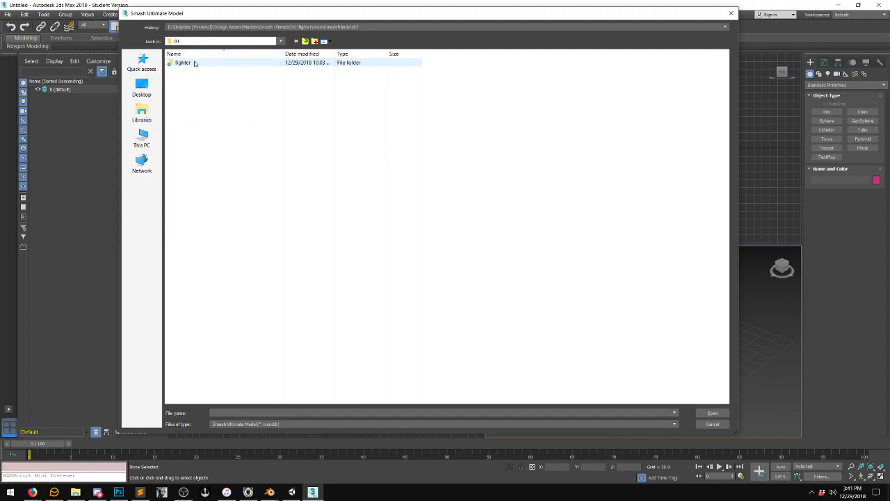
pyautogui.doubleClick(195, 64)
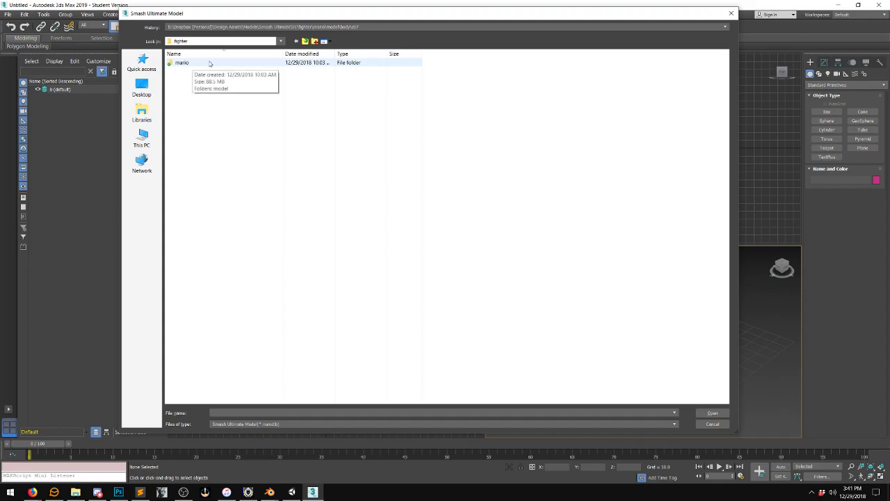
pyautogui.doubleClick(183, 63)
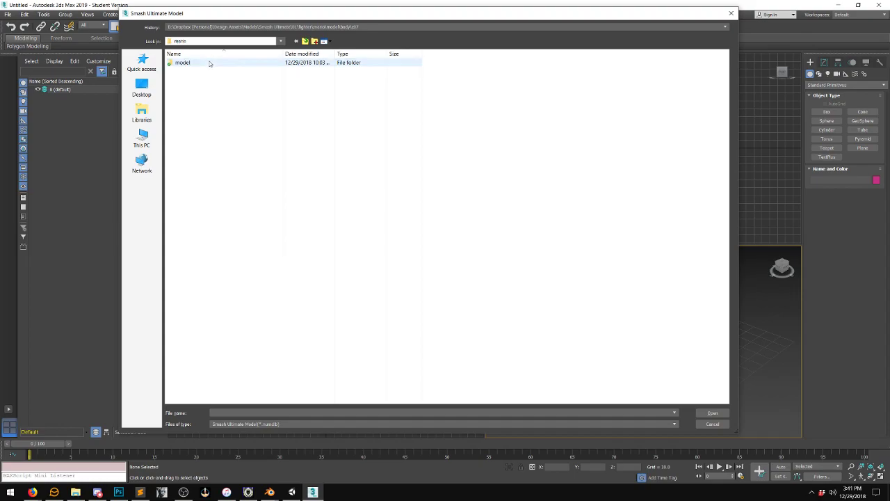
pyautogui.doubleClick(207, 63)
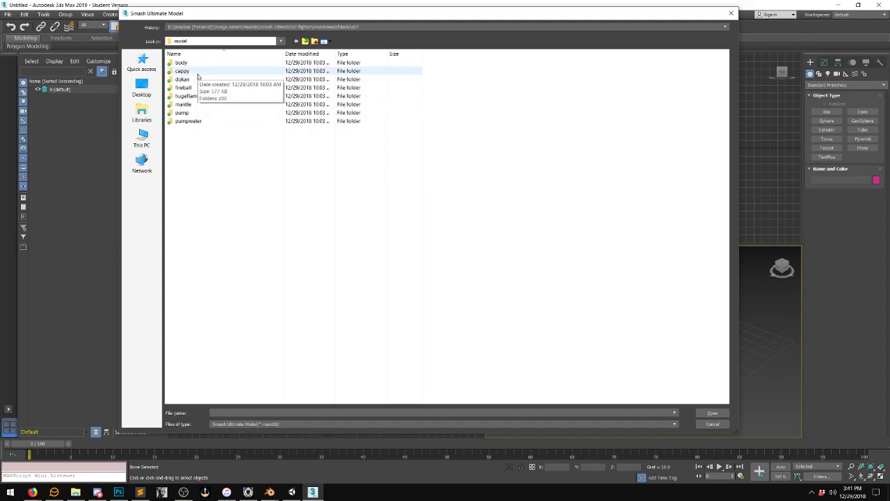
pyautogui.doubleClick(201, 63)
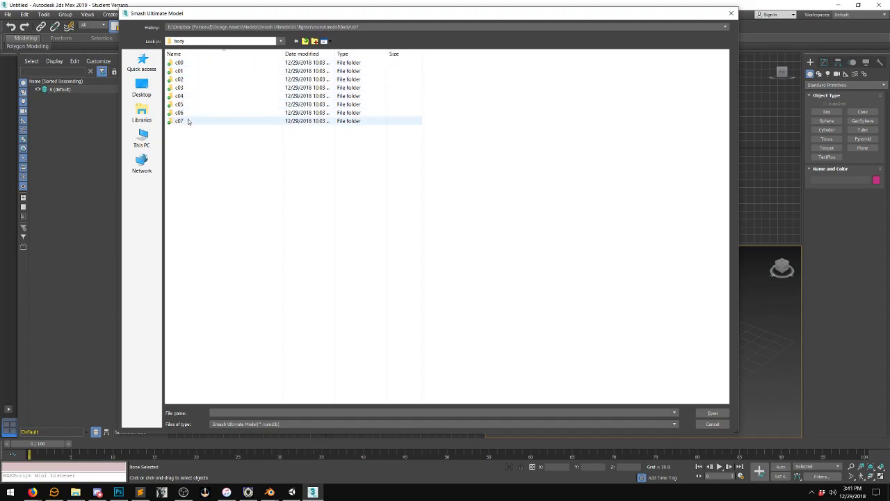
# Import model.numdlb from Mario's c07 costume folder
pyautogui.click(193, 74)
pyautogui.click(193, 80)
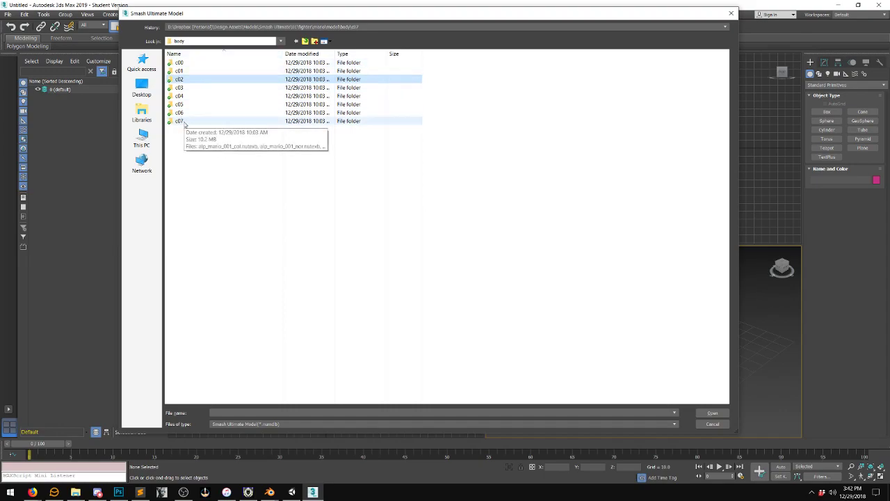
pyautogui.doubleClick(185, 122)
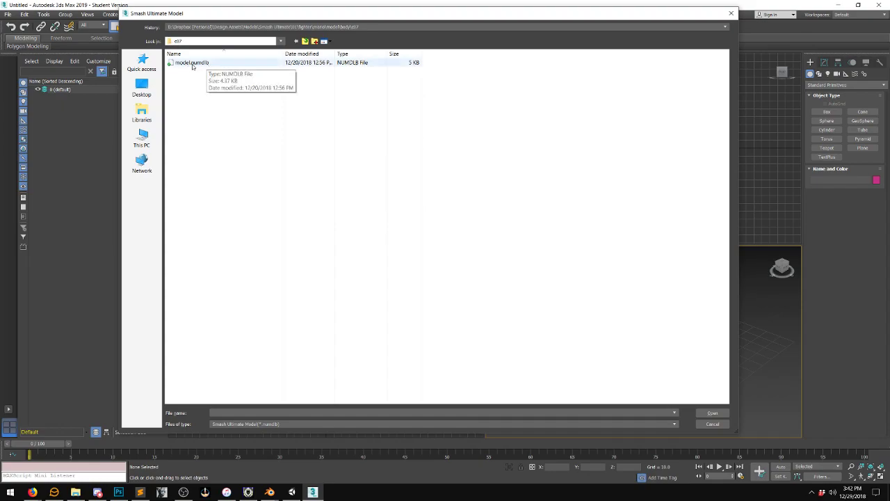
pyautogui.doubleClick(198, 63)
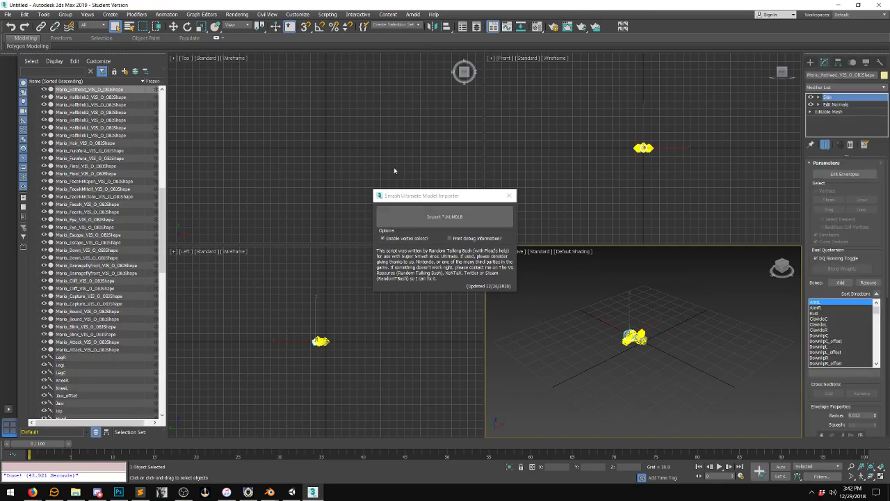
# Examine the imported Mario wireframe up close in the Top viewport
pyautogui.scroll(5, 327, 152)
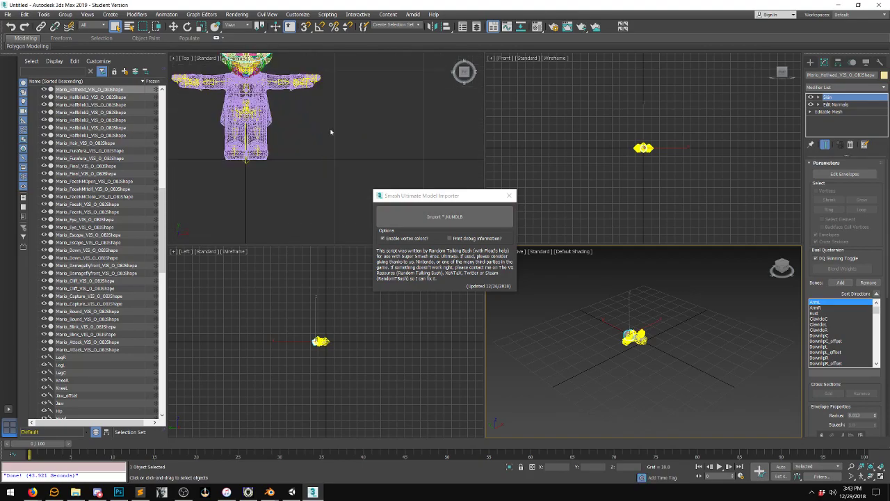
pyautogui.scroll(2, 327, 131)
pyautogui.moveTo(297, 121); pyautogui.dragTo(387, 180, button='middle')
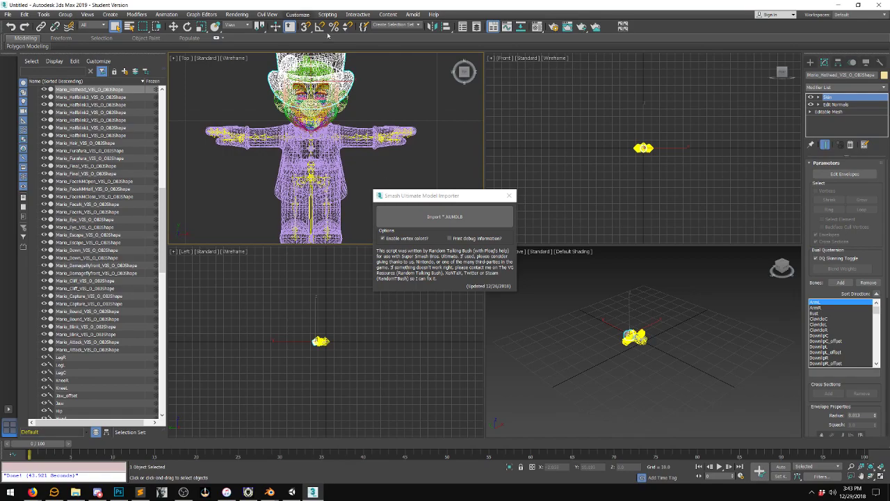
pyautogui.moveTo(361, 83); pyautogui.dragTo(351, 110, button='middle')
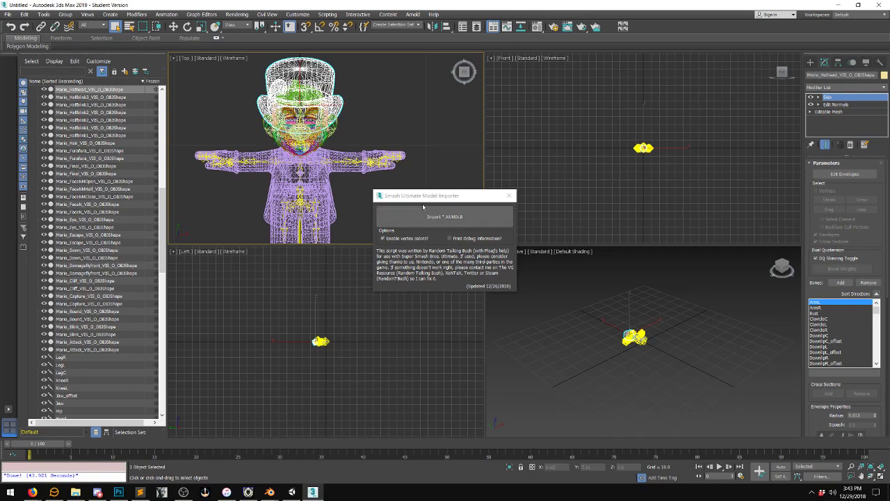
pyautogui.click(8, 14)
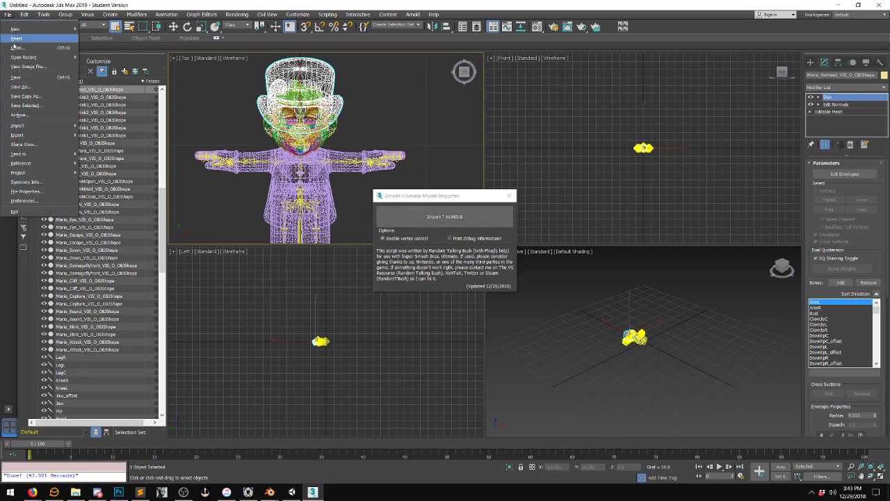
pyautogui.moveTo(44, 136)
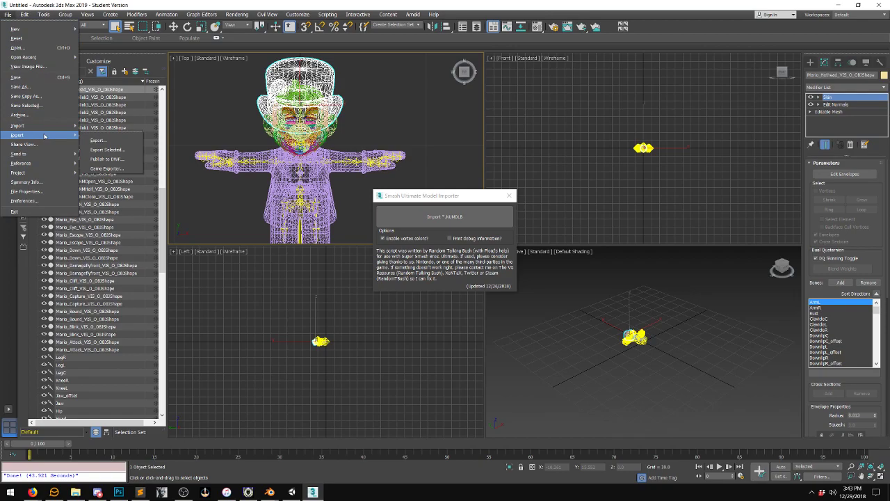
pyautogui.click(190, 88)
# Select the entire Mario model with its bones in the Top viewport and start a scene export
pyautogui.scroll(-2, 189, 88)
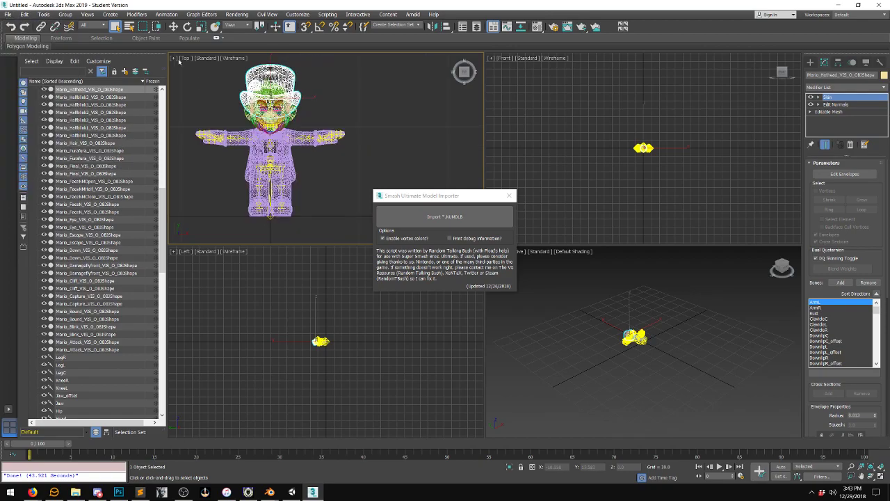
pyautogui.moveTo(178, 64); pyautogui.dragTo(385, 234)
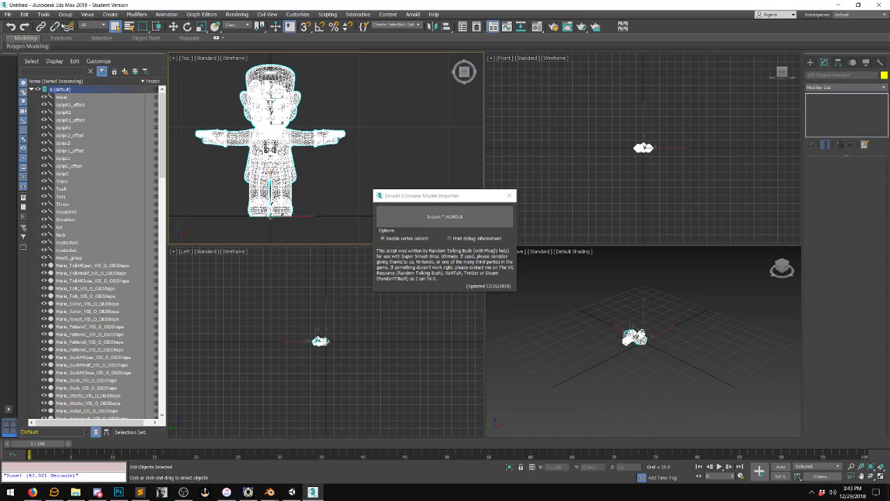
pyautogui.click(8, 14)
pyautogui.moveTo(16, 138)
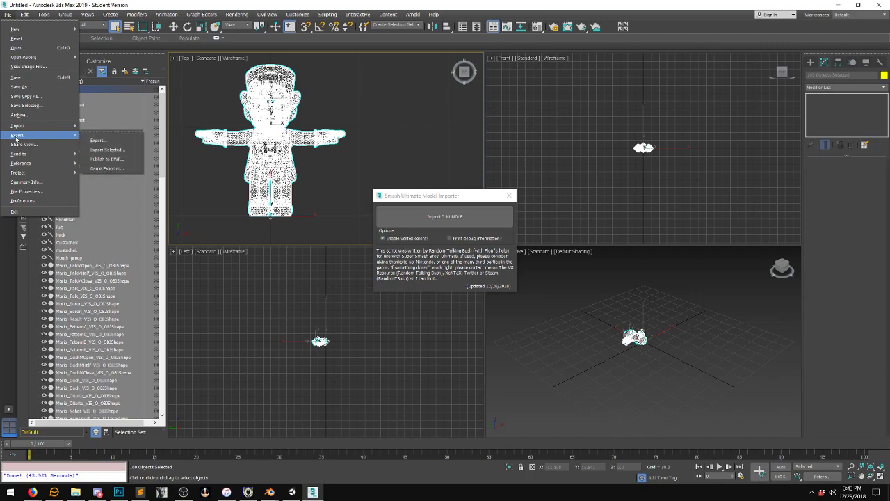
pyautogui.click(94, 141)
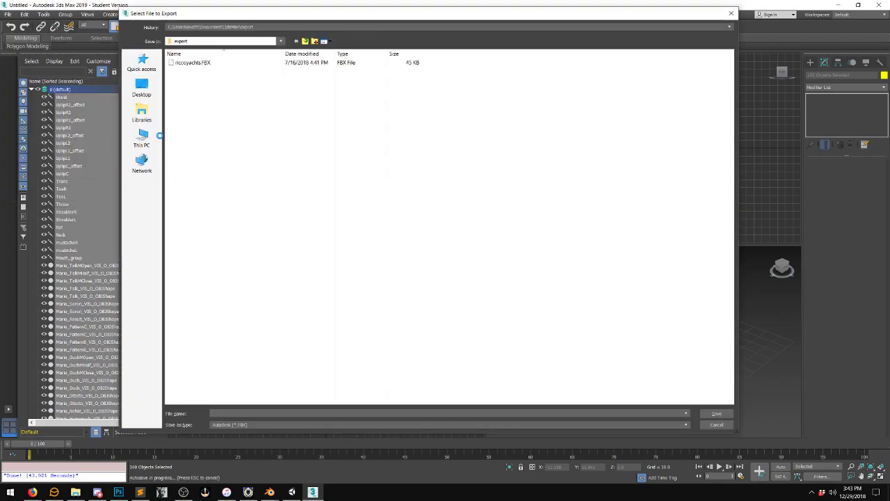
# Create a folder named Video Mario on the Desktop from the export dialog
pyautogui.click(142, 89)
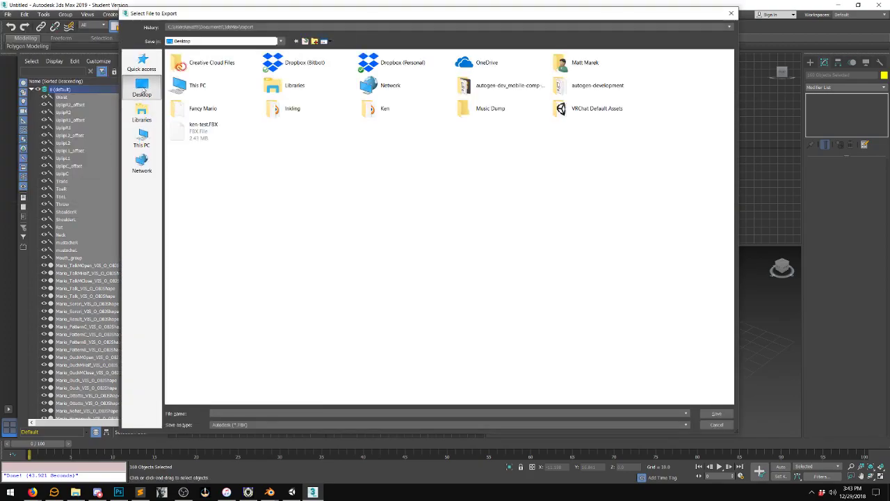
pyautogui.rightClick(304, 155)
pyautogui.moveTo(270, 270)
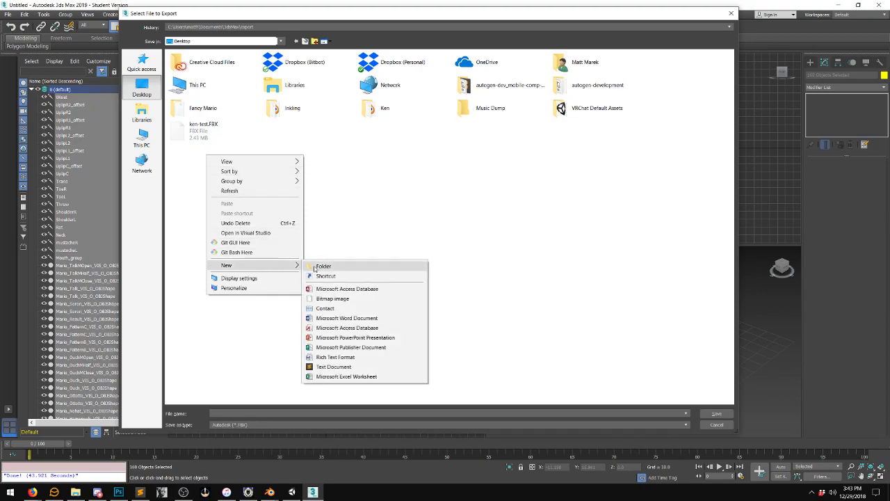
pyautogui.click(315, 269)
pyautogui.write('Video Mario')
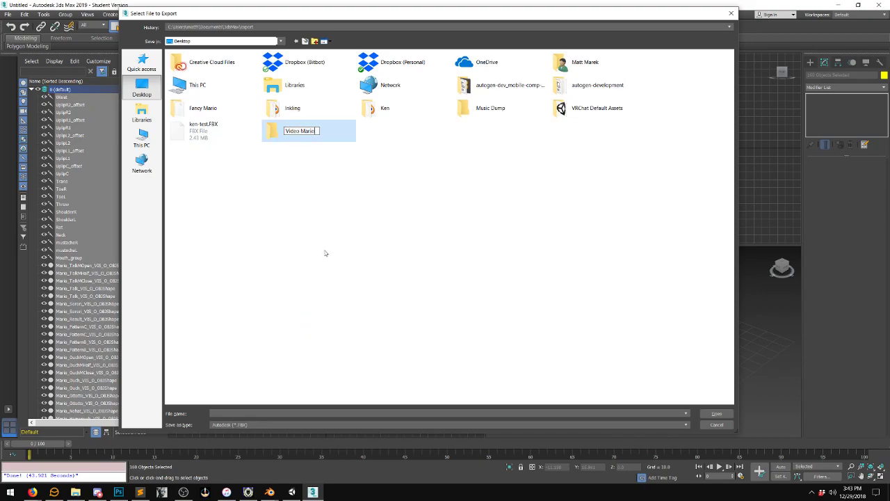
pyautogui.press('Return')
# Export the model as mario in Autodesk FBX format into the Video Mario folder, keeping the Autodesk Media & Entertainment preset
pyautogui.doubleClick(304, 137)
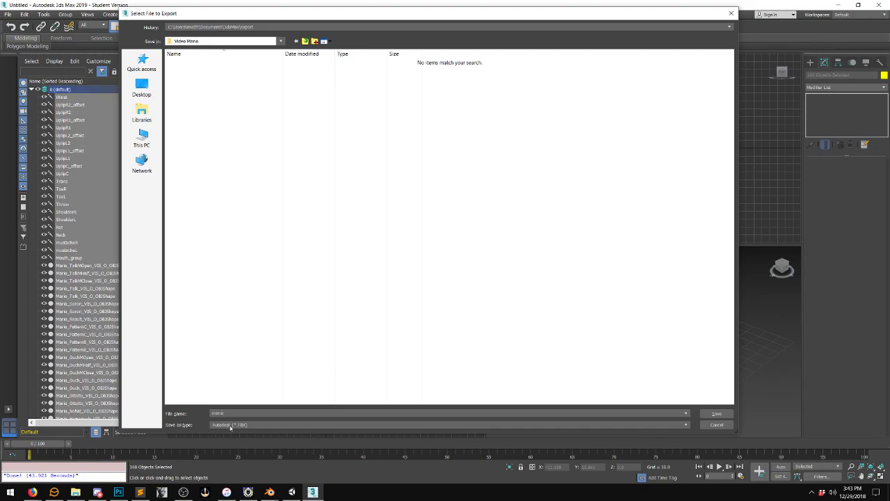
pyautogui.click(716, 414)
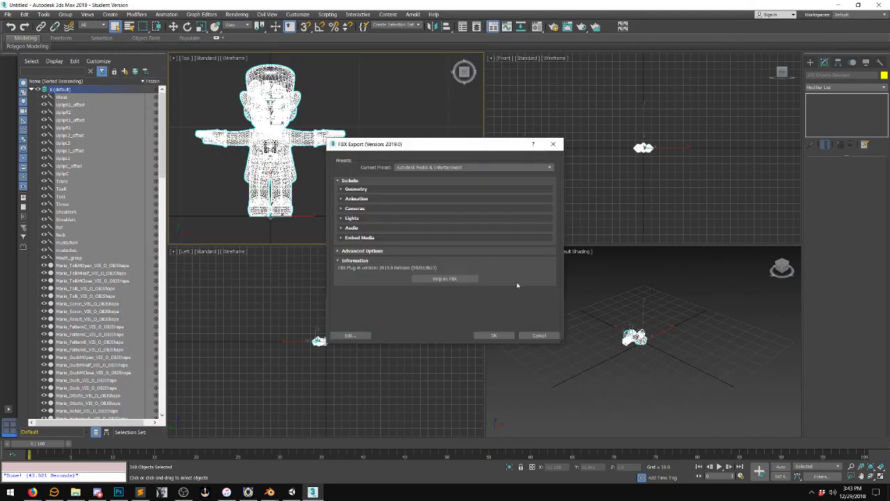
pyautogui.click(495, 336)
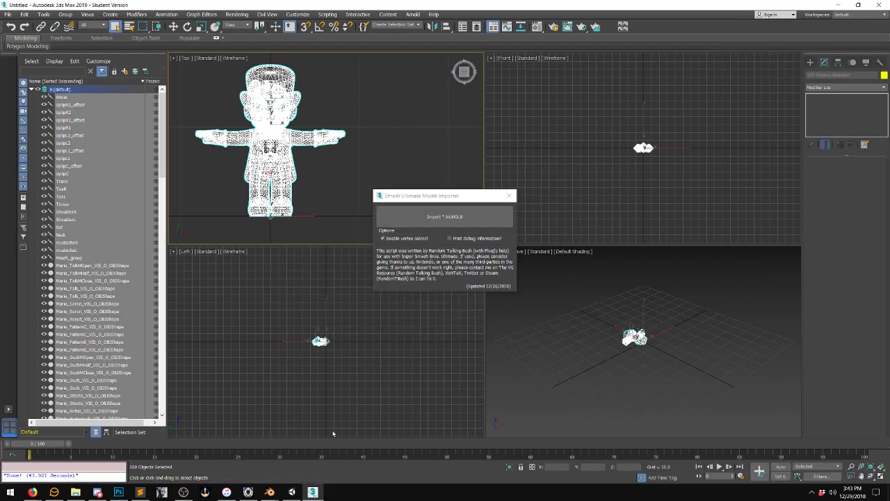
# Switch to Blender and bring up the window with the scene containing only a camera and lamp
pyautogui.moveTo(270, 492)
pyautogui.click(288, 474)
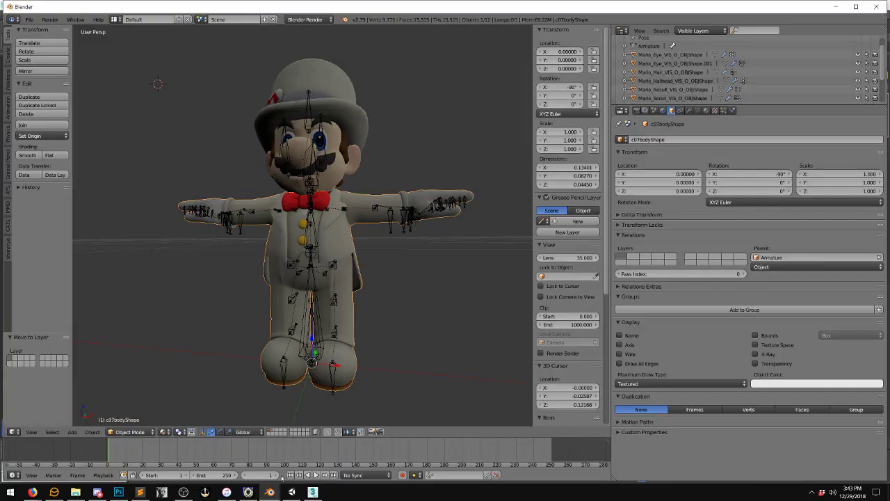
pyautogui.click(279, 444)
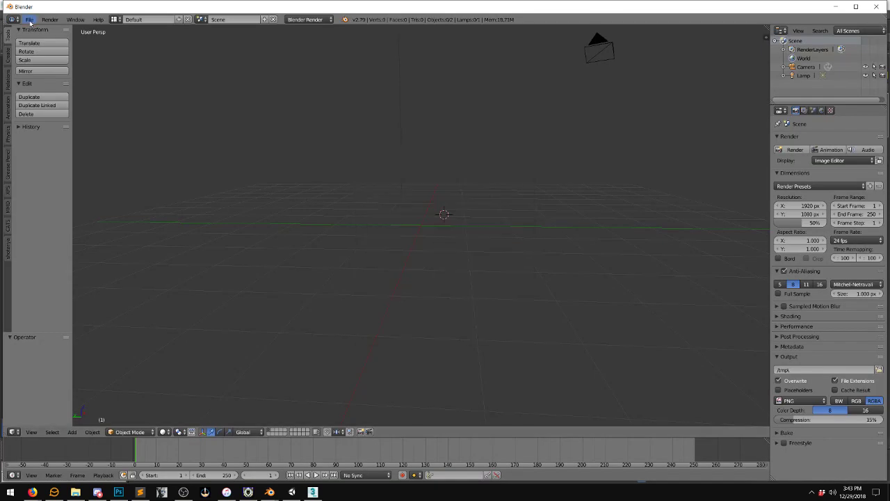
# Import mario.FBX from the Video Mario folder on the Desktop
pyautogui.click(30, 19)
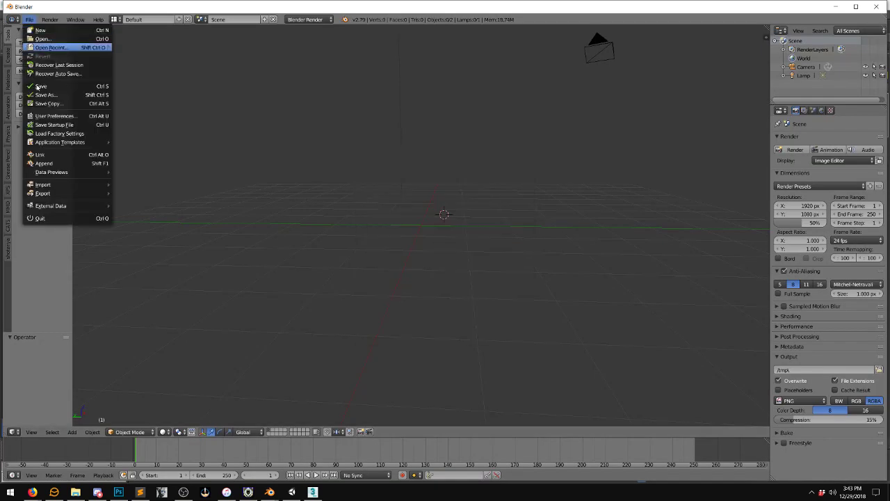
pyautogui.moveTo(49, 185)
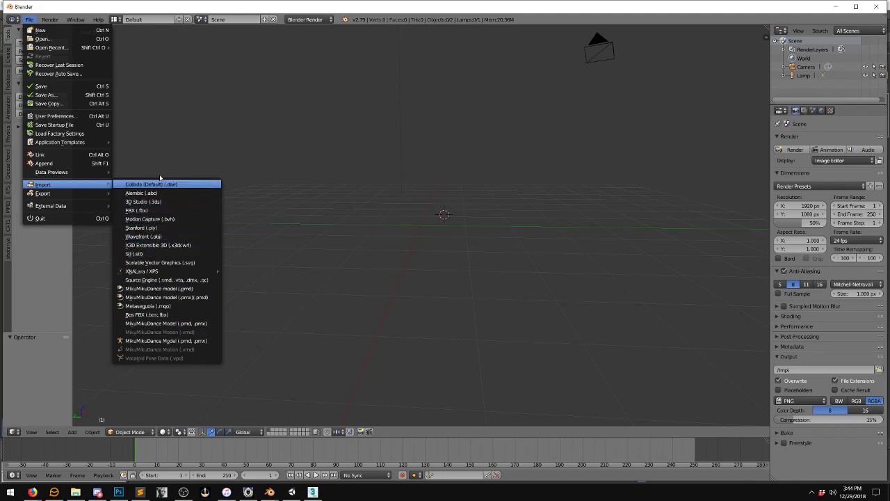
pyautogui.click(171, 211)
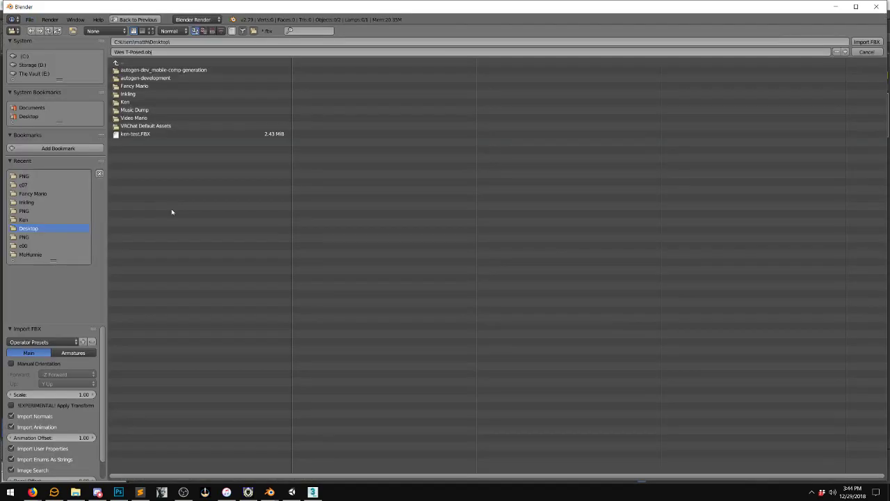
pyautogui.click(136, 118)
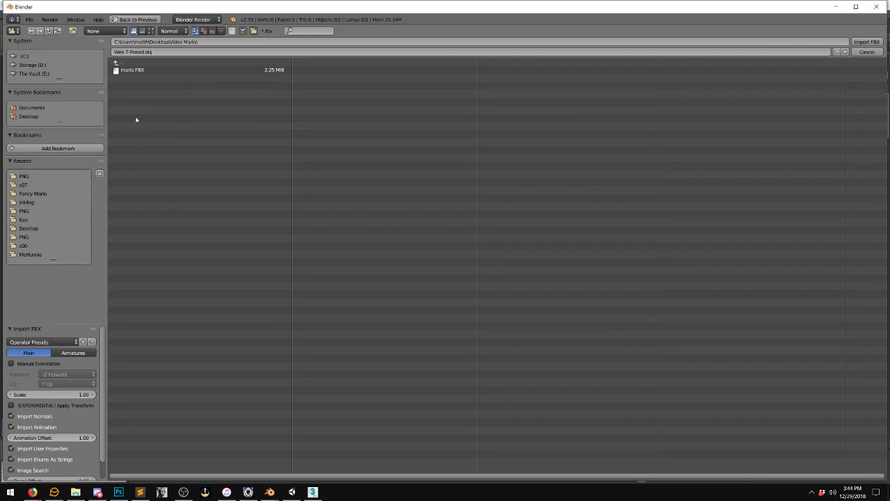
pyautogui.click(141, 70)
pyautogui.doubleClick(167, 70)
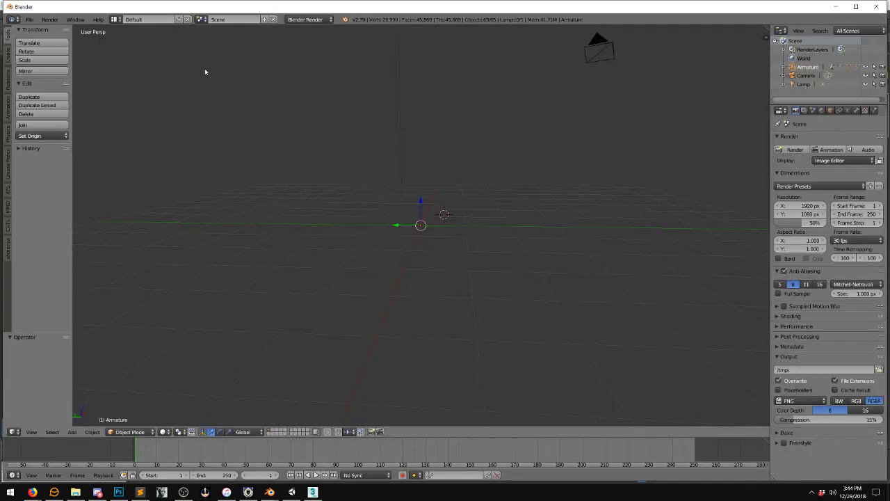
# Split the 3D view into two side-by-side views and set one view's clip start to .00001
pyautogui.scroll(8, 411, 200)
pyautogui.scroll(3, 411, 199)
pyautogui.scroll(-5, 453, 205)
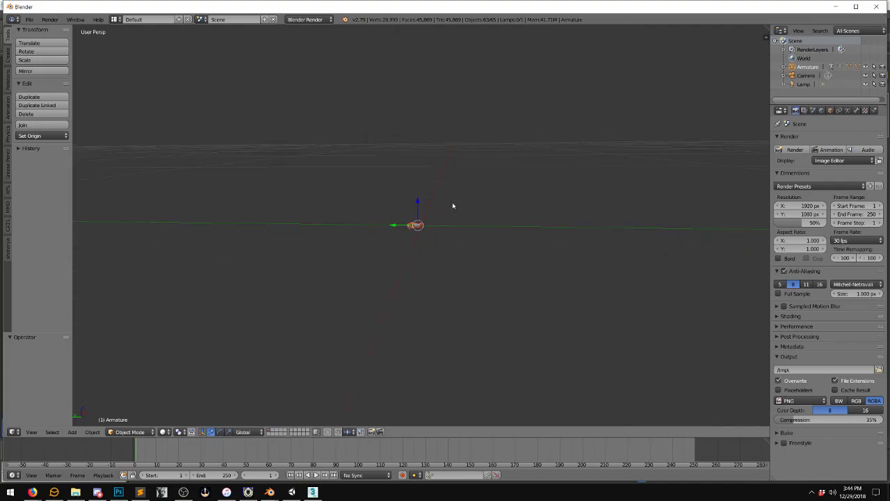
pyautogui.scroll(-3, 452, 206)
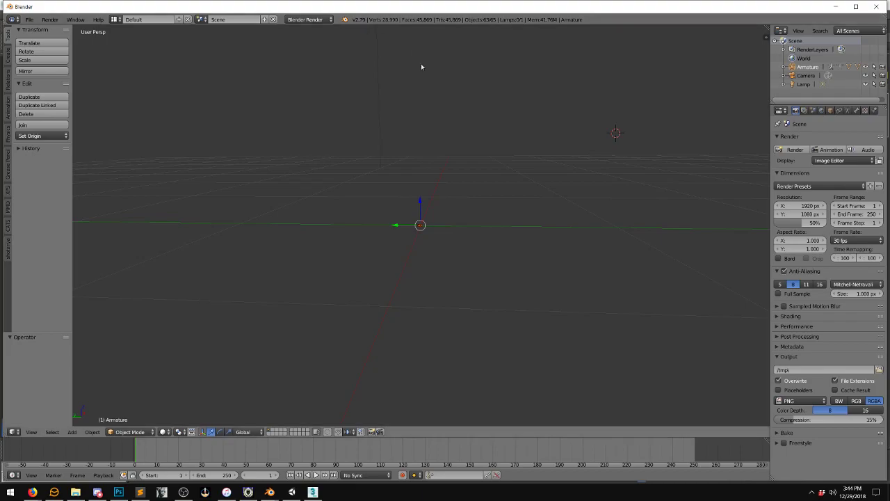
pyautogui.scroll(3, 439, 158)
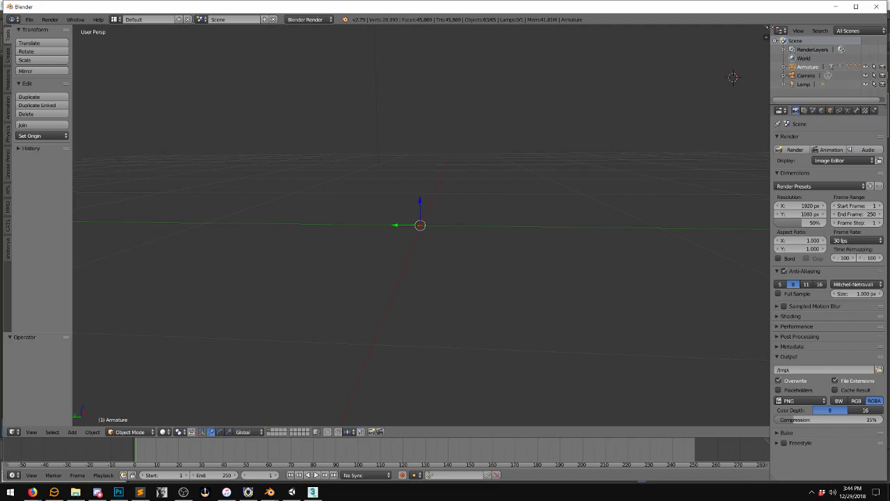
pyautogui.moveTo(768, 28); pyautogui.dragTo(390, 36)
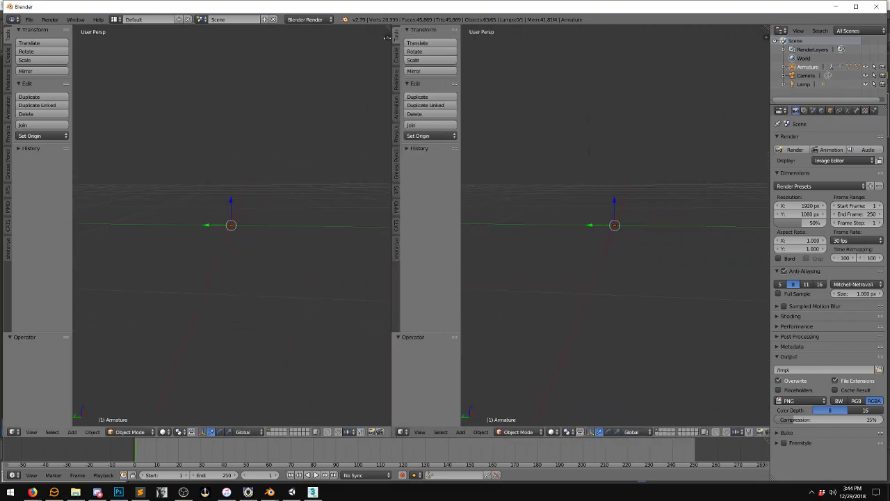
pyautogui.press('n')
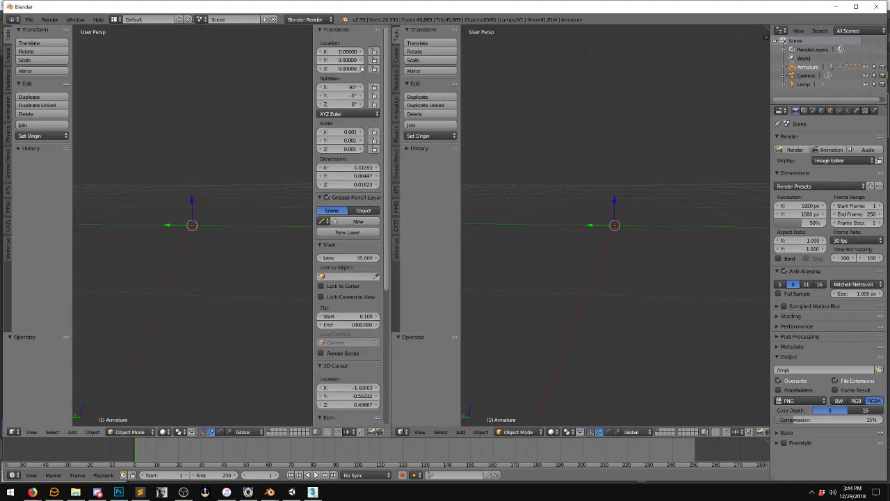
pyautogui.click(362, 316)
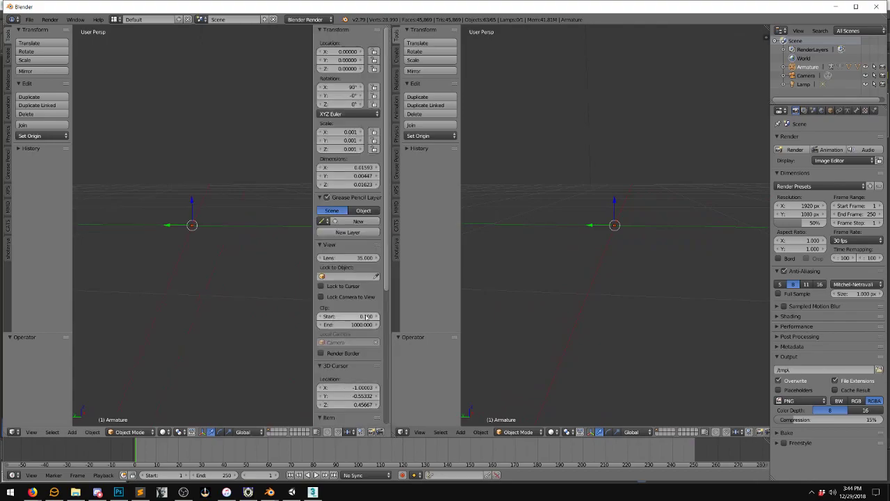
pyautogui.press('BackSpace')
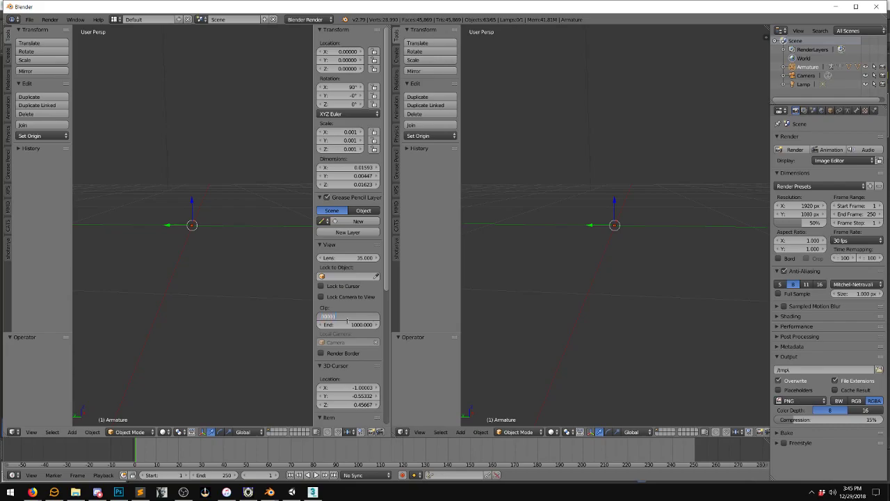
pyautogui.press('Return')
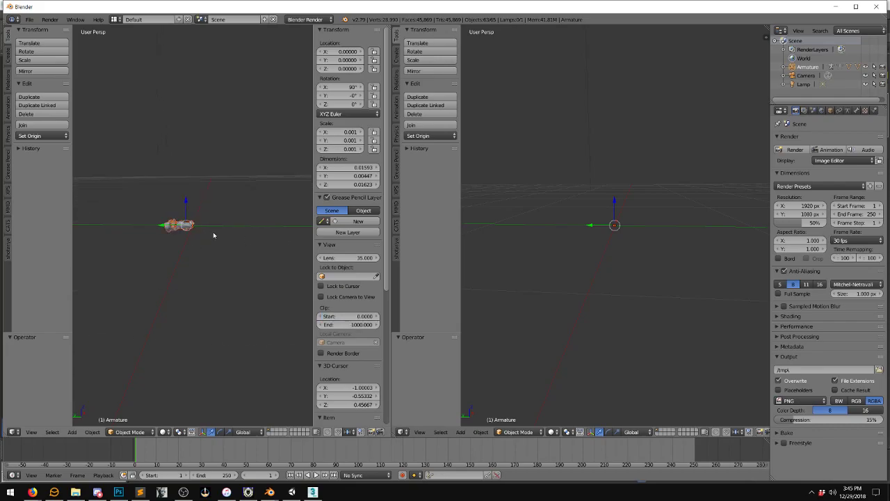
# Examine the imported Mario model up close in the view with reduced clipping and compare it with the other view
pyautogui.scroll(6, 212, 236)
pyautogui.scroll(-2, 223, 232)
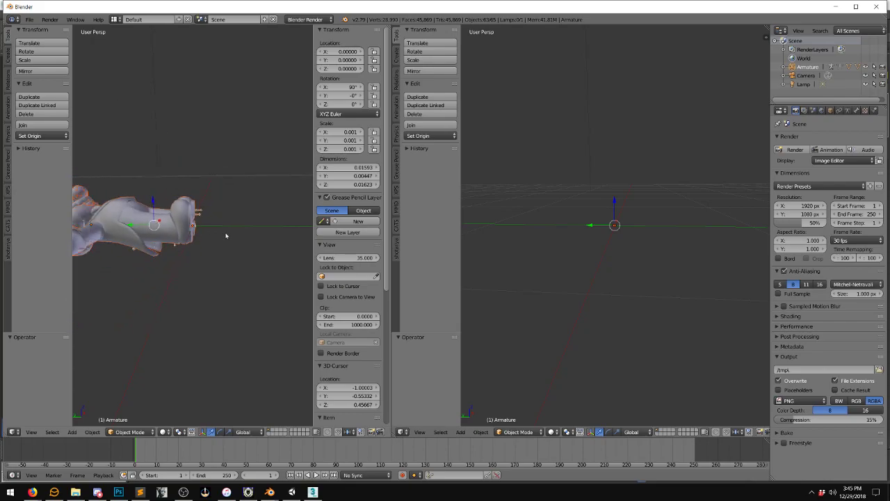
pyautogui.scroll(-2, 226, 236)
pyautogui.moveTo(166, 225); pyautogui.dragTo(222, 244, button='middle')
pyautogui.moveTo(605, 240); pyautogui.dragTo(611, 239, button='middle')
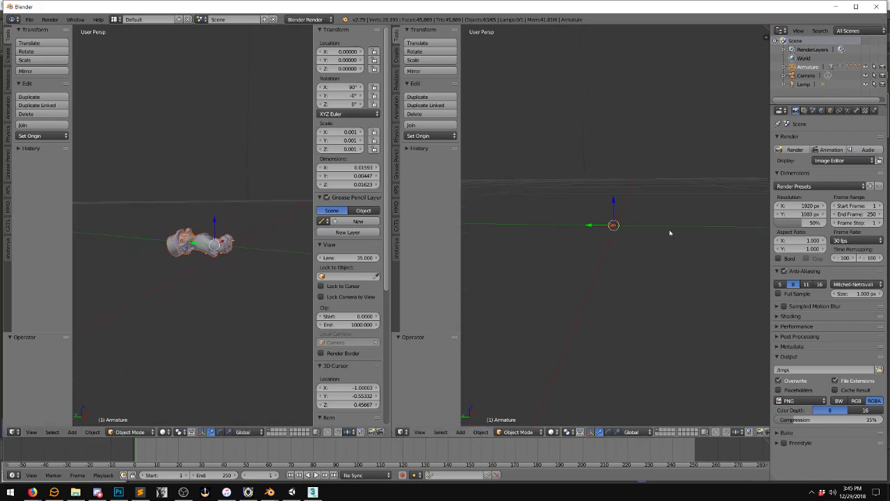
pyautogui.scroll(8, 230, 242)
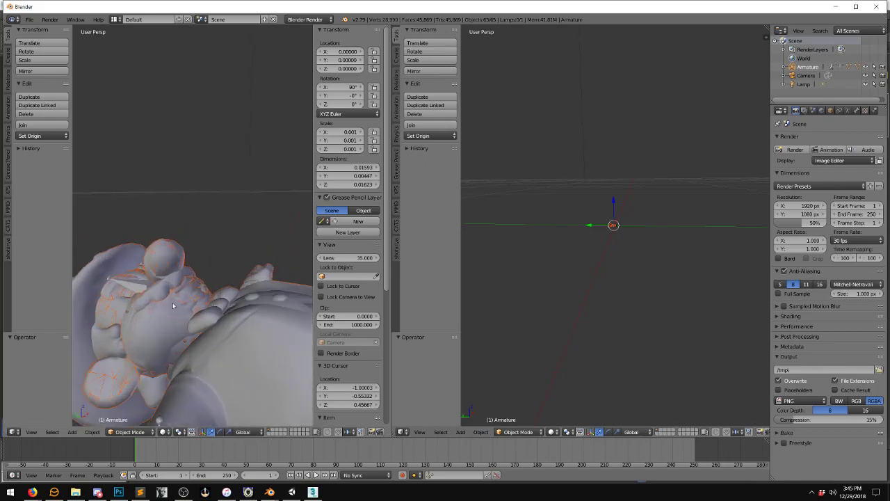
pyautogui.moveTo(195, 307)
pyautogui.mouseDown(button='middle')
pyautogui.moveTo(165, 350)
pyautogui.moveTo(169, 364)
pyautogui.moveTo(206, 297)
pyautogui.mouseUp(button='middle')
pyautogui.scroll(-10, 206, 298)
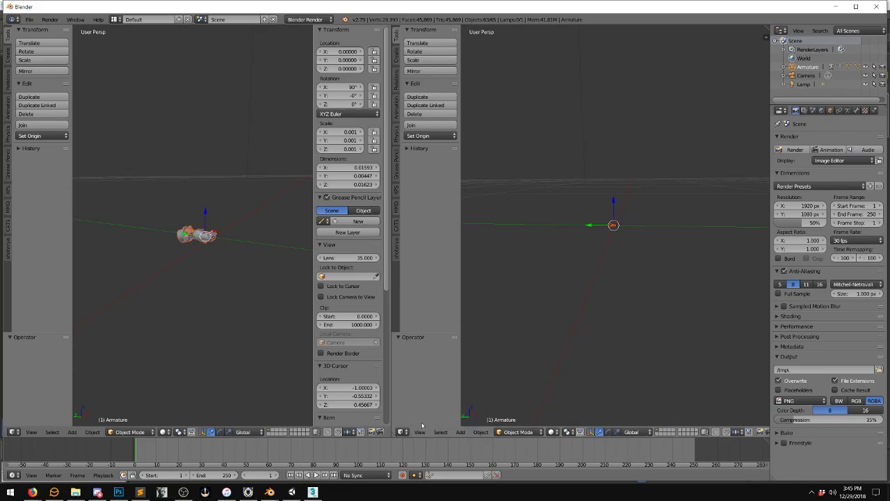
# Change the second 3D view into a Text Editor and create a new text block
pyautogui.click(403, 432)
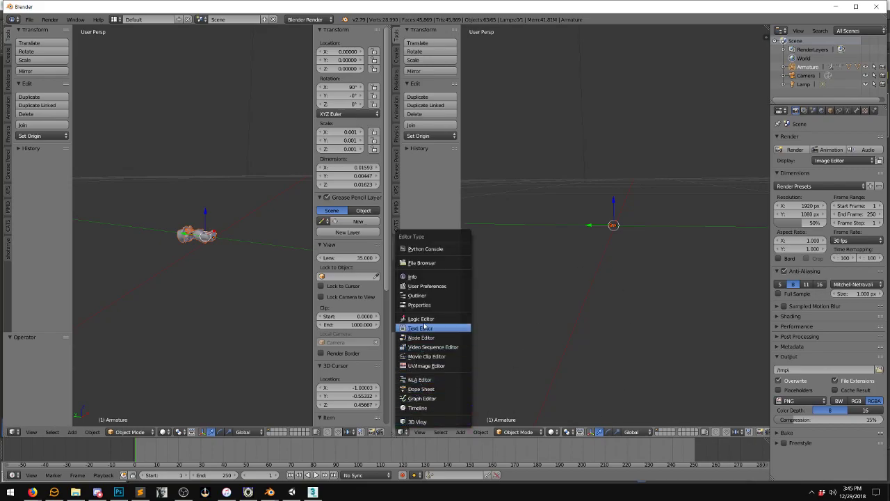
pyautogui.click(424, 328)
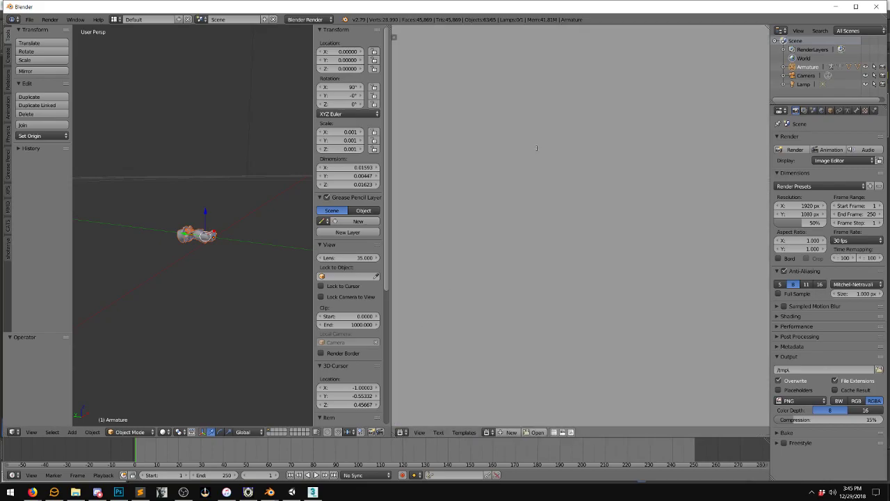
pyautogui.click(511, 432)
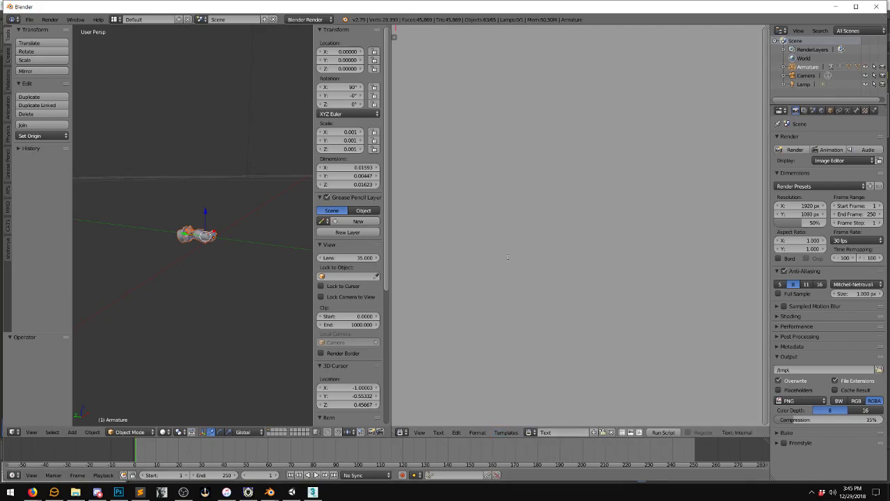
# Copy the full blender script.py code from Sublime Text, paste it into Blender's new text block and run the script
pyautogui.click(139, 493)
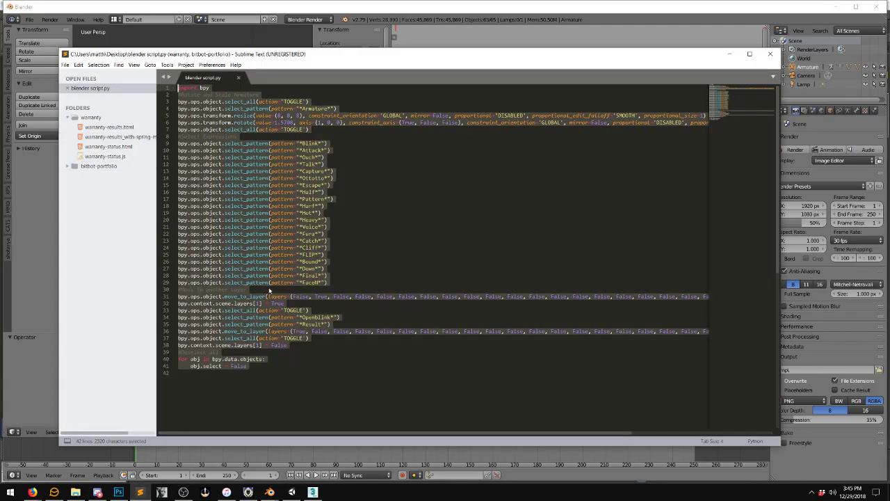
pyautogui.hotkey('ctrl', 'c')
pyautogui.click(444, 40)
pyautogui.hotkey('ctrl', 'v')
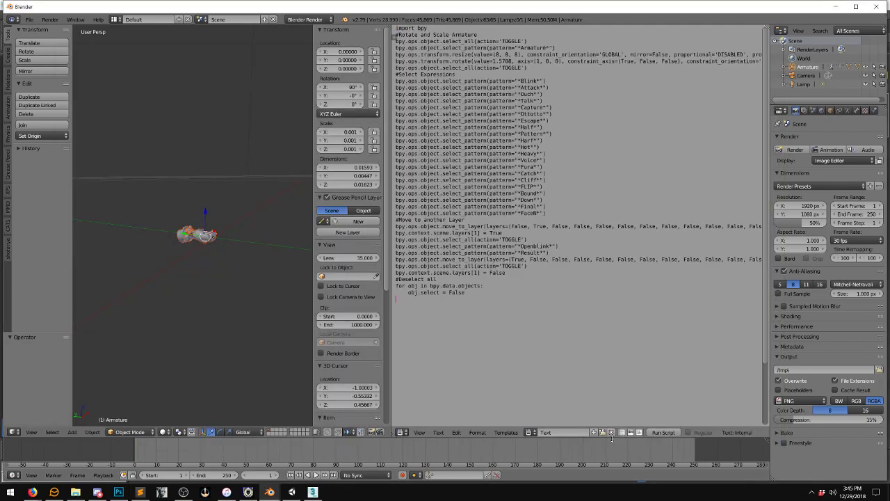
pyautogui.click(663, 432)
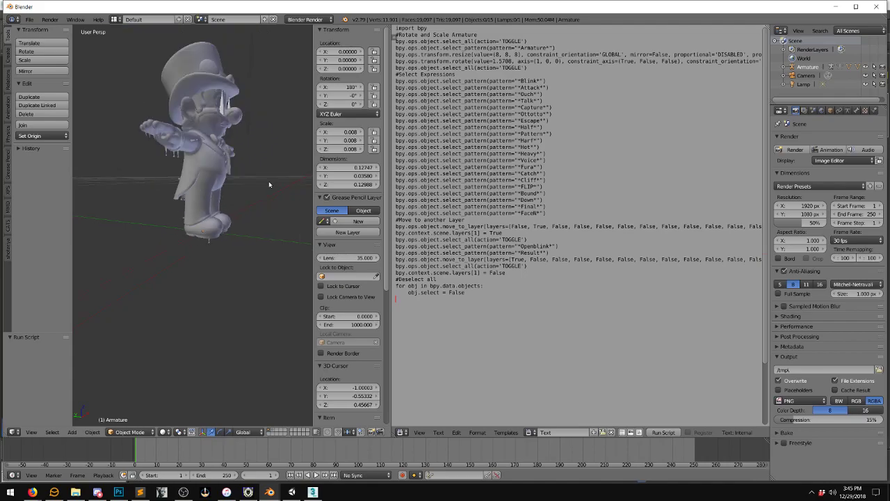
# Move the two stray Mario_Damageflyfront face meshes to the second layer
pyautogui.moveTo(256, 153); pyautogui.dragTo(203, 127, button='middle')
pyautogui.scroll(6, 203, 127)
pyautogui.moveTo(257, 194); pyautogui.dragTo(219, 217, button='middle')
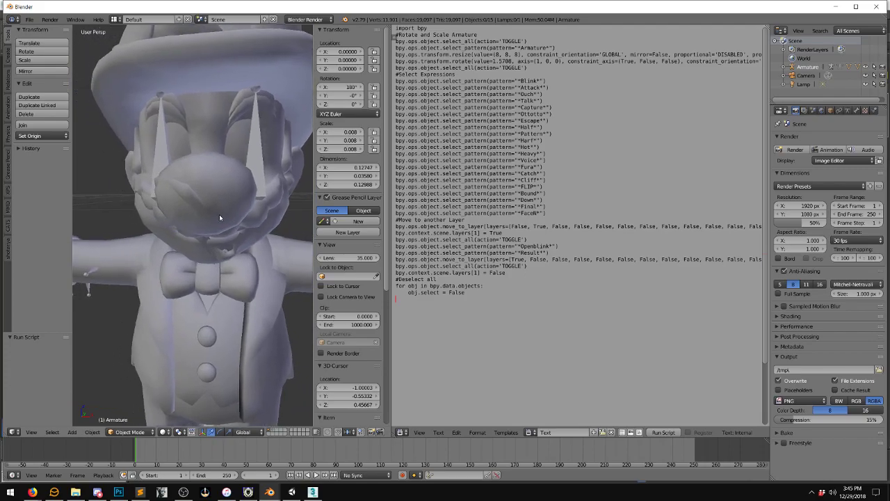
pyautogui.click(247, 106)
pyautogui.rightClick(236, 112)
pyautogui.press('m')
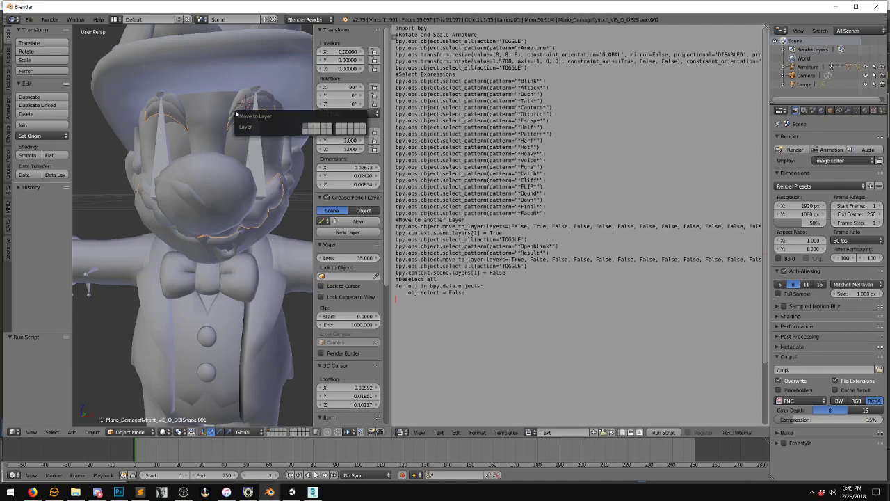
pyautogui.click(312, 129)
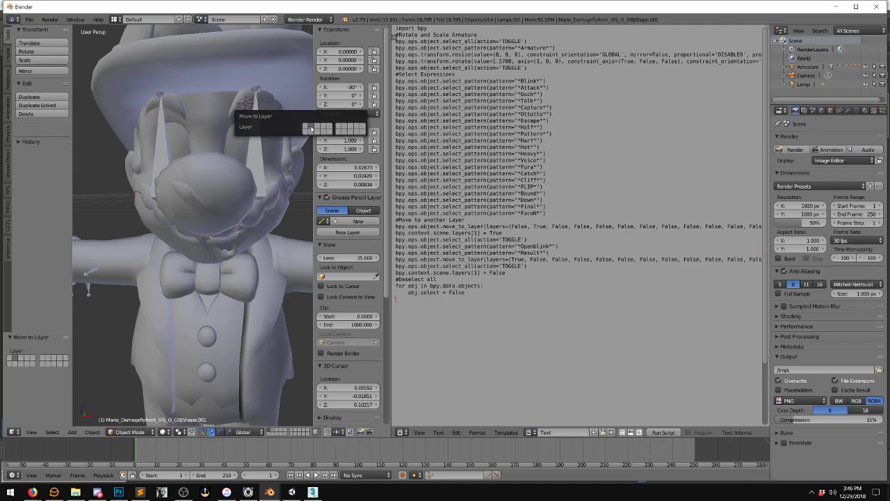
pyautogui.rightClick(228, 255)
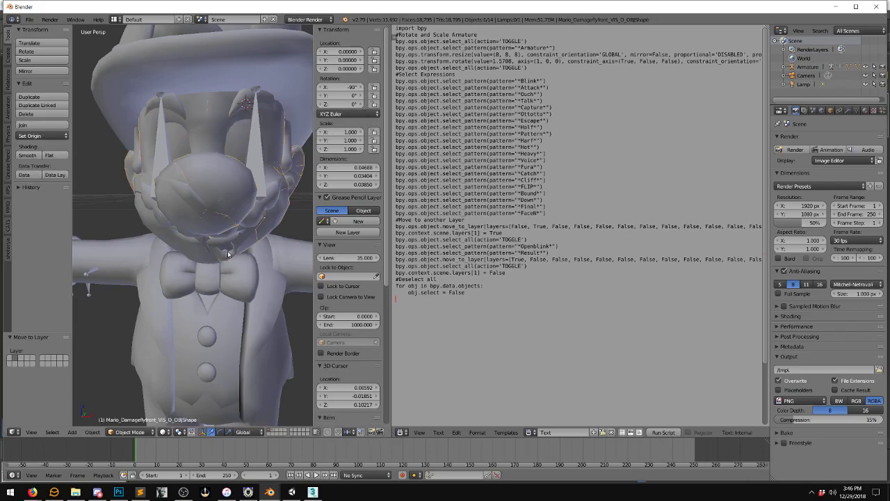
pyautogui.press('m')
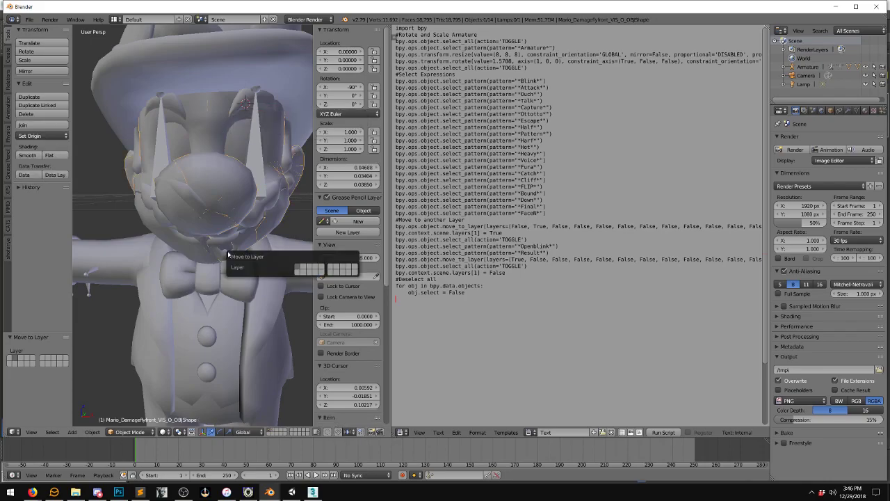
pyautogui.click(302, 268)
pyautogui.moveTo(223, 186)
pyautogui.mouseDown(button='middle')
pyautogui.moveTo(202, 184)
pyautogui.moveTo(234, 181)
pyautogui.moveTo(224, 183)
pyautogui.mouseUp(button='middle')
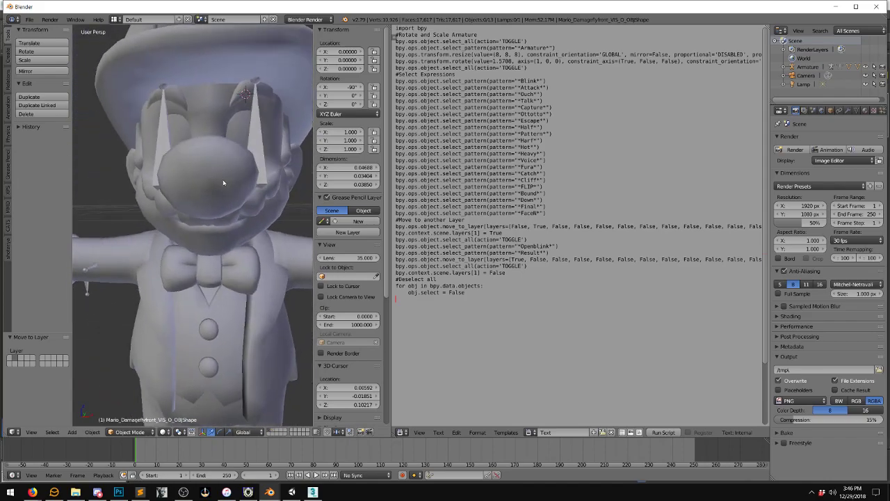
# Select the armature and join the Text Editor area into the 3D view so the 3D view fills both areas
pyautogui.rightClick(259, 134)
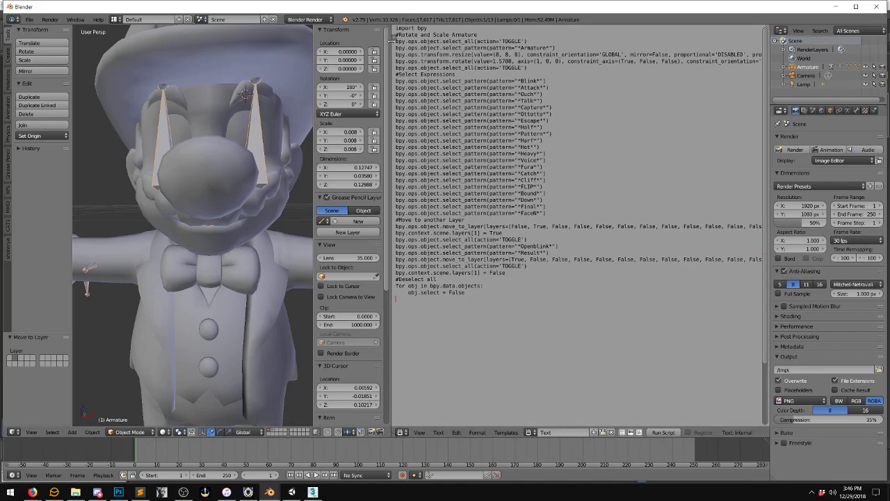
pyautogui.rightClick(391, 41)
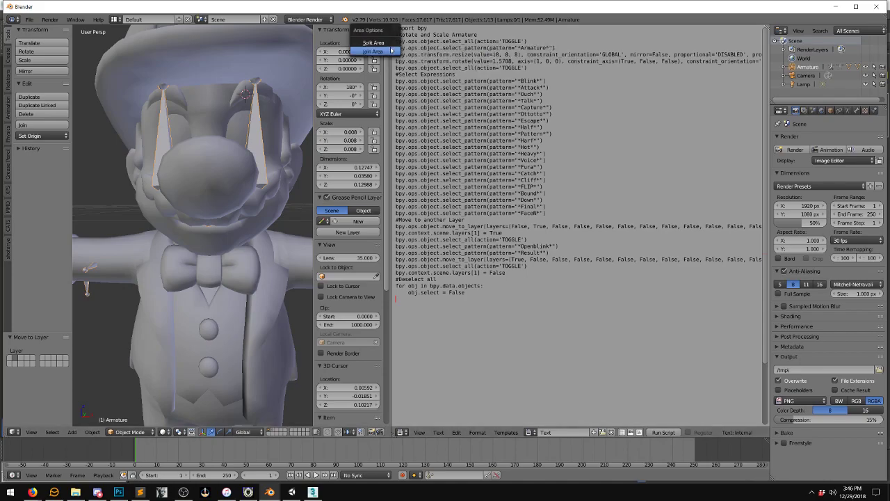
pyautogui.click(391, 51)
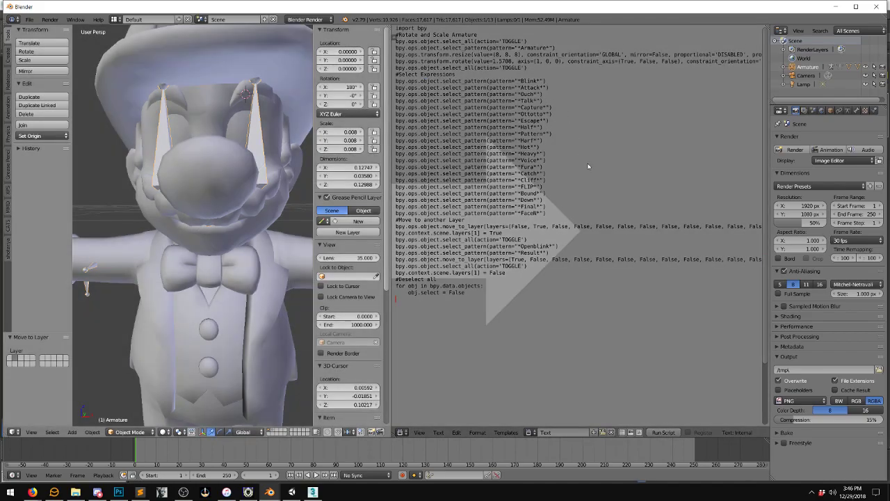
pyautogui.click(585, 162)
pyautogui.scroll(-4, 497, 205)
pyautogui.moveTo(496, 205); pyautogui.dragTo(444, 184, button='middle')
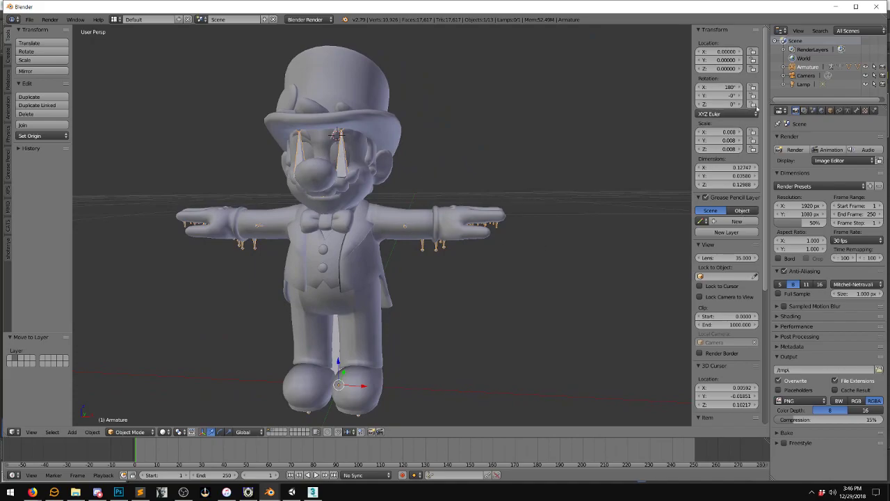
# Turn on X-Ray in the armature's object display settings to inspect the bones through the mesh, and turn it off again
pyautogui.click(832, 110)
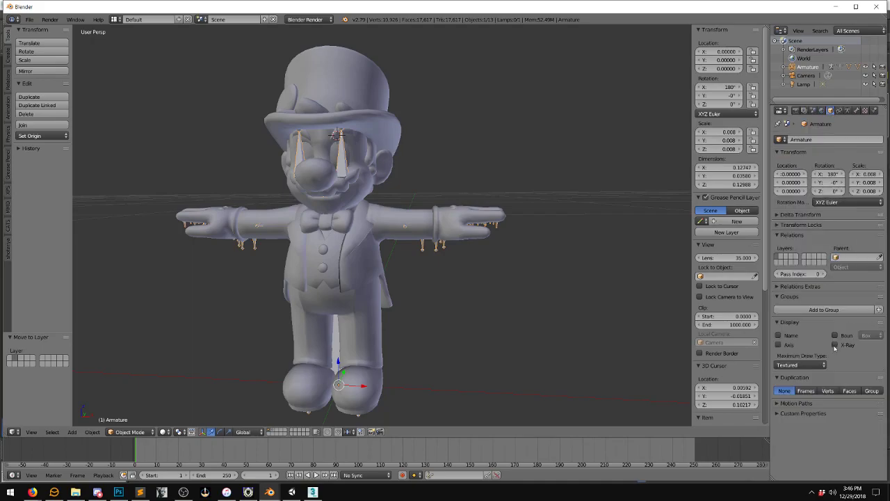
pyautogui.click(836, 344)
pyautogui.moveTo(347, 222); pyautogui.dragTo(403, 272, button='middle')
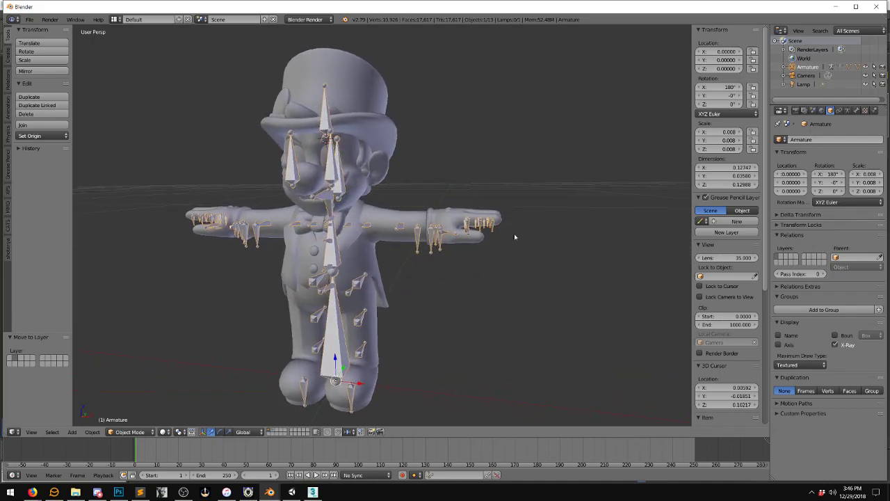
pyautogui.click(835, 345)
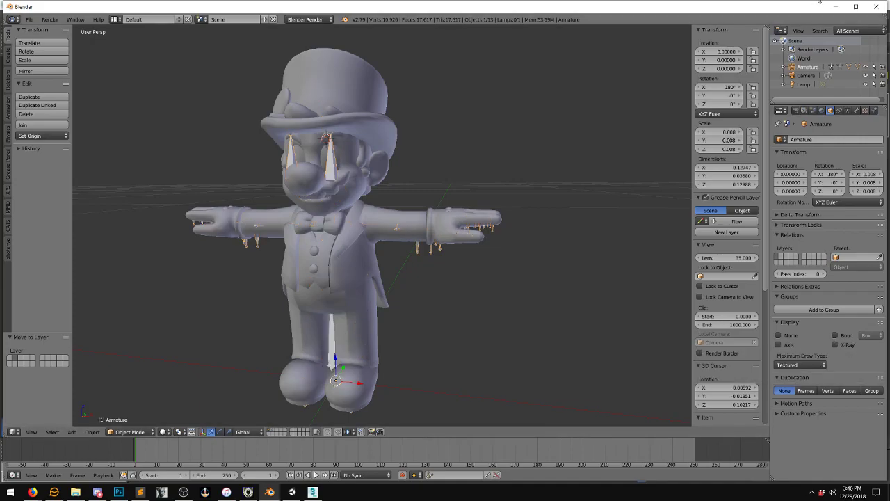
# Hide the armature and move the Mario_Nohat mesh under the top hat to the second layer
pyautogui.click(865, 67)
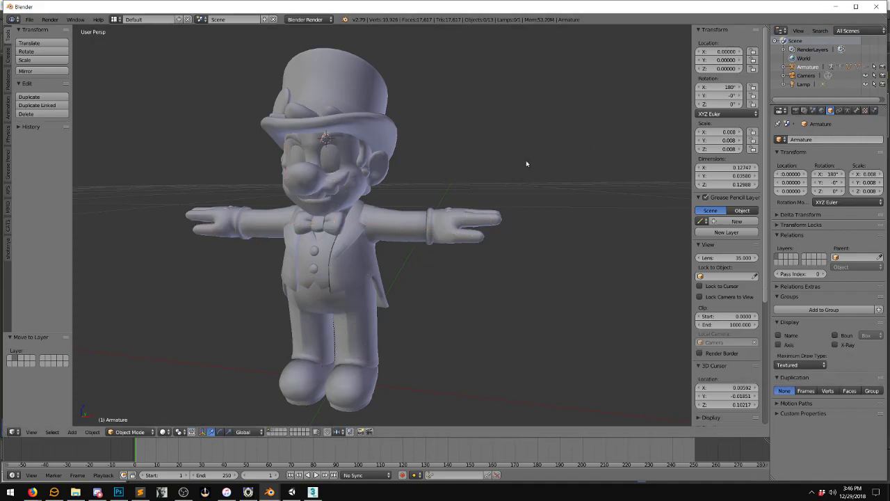
pyautogui.moveTo(381, 216)
pyautogui.mouseDown(button='middle')
pyautogui.moveTo(431, 210)
pyautogui.moveTo(376, 202)
pyautogui.mouseUp(button='middle')
pyautogui.rightClick(308, 111)
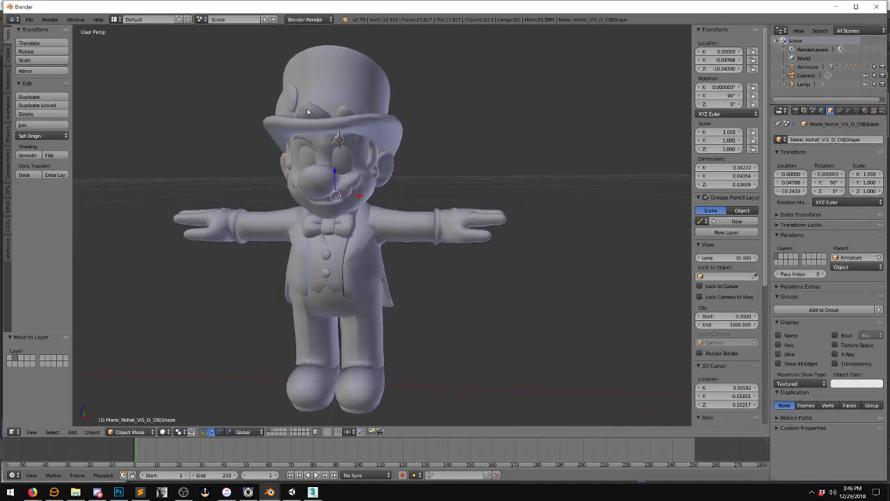
pyautogui.press('m')
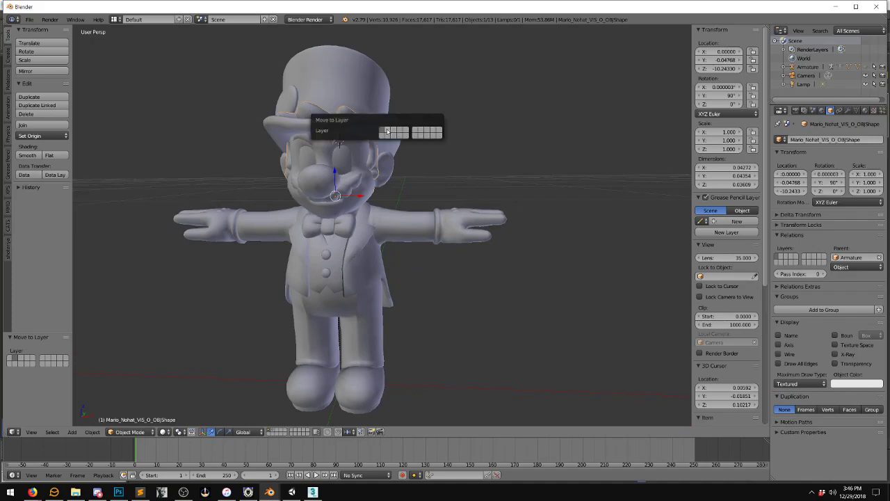
pyautogui.click(390, 130)
# Select the Mario_Hathead mesh and change the viewport shading to Material
pyautogui.rightClick(397, 189)
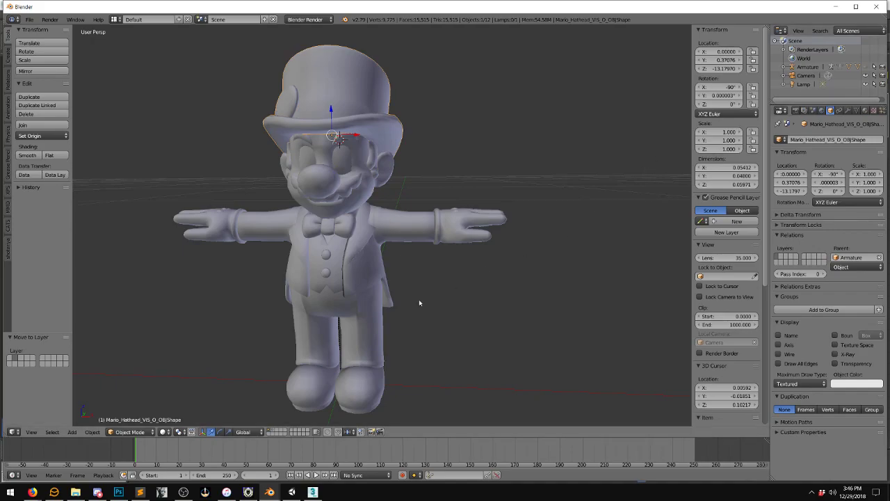
pyautogui.click(168, 432)
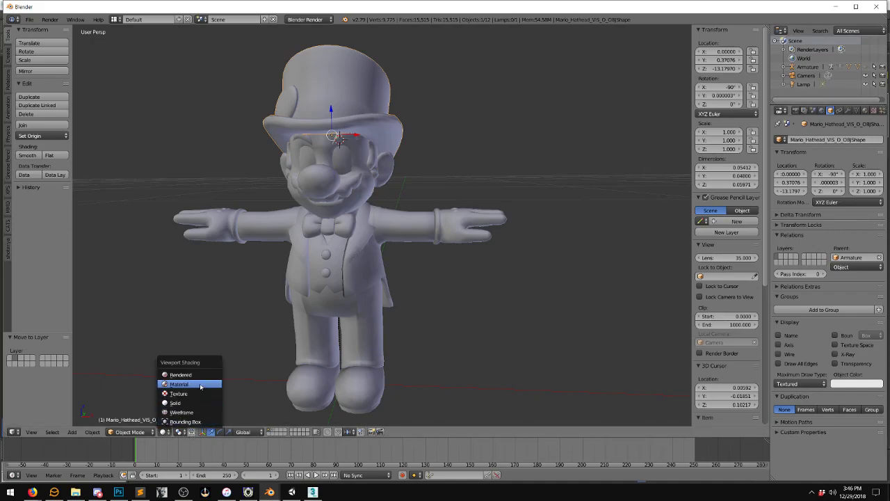
pyautogui.click(200, 385)
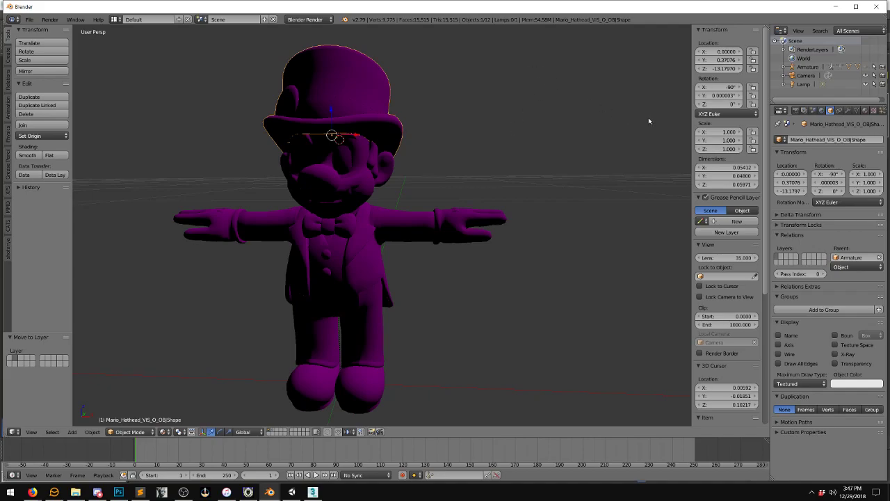
# Switch to File Explorer, open the quickbms folder under Dropbox (Personal), Tech Projects, and launch quickbms.exe
pyautogui.click(81, 492)
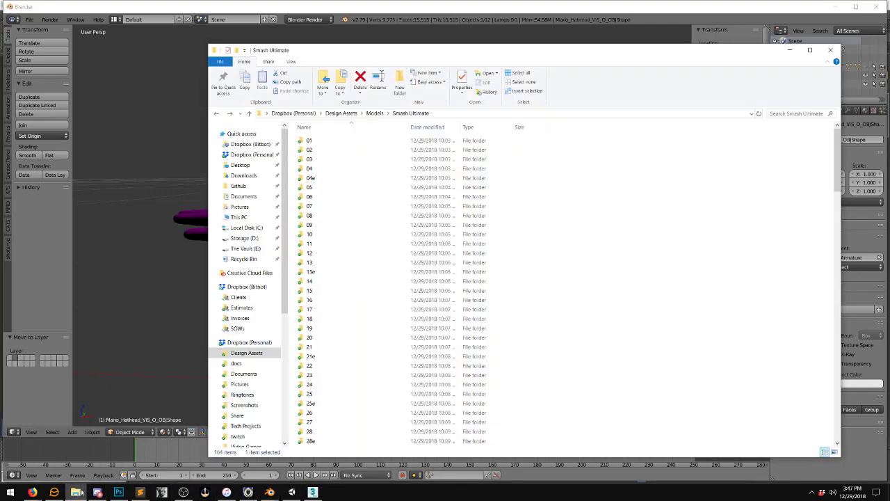
pyautogui.click(244, 155)
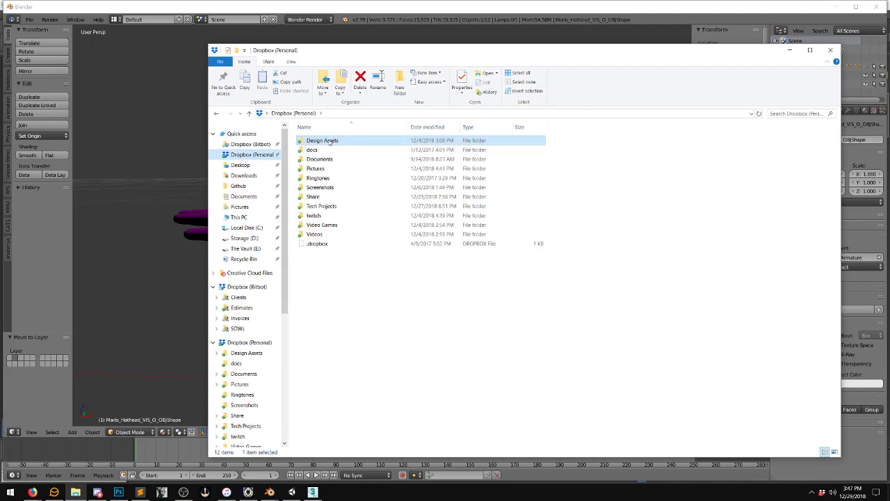
pyautogui.doubleClick(320, 205)
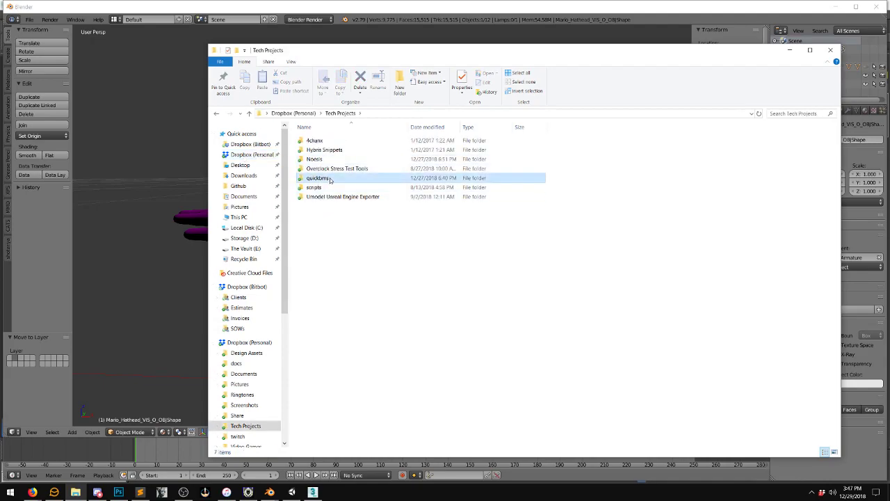
pyautogui.doubleClick(316, 178)
pyautogui.doubleClick(318, 169)
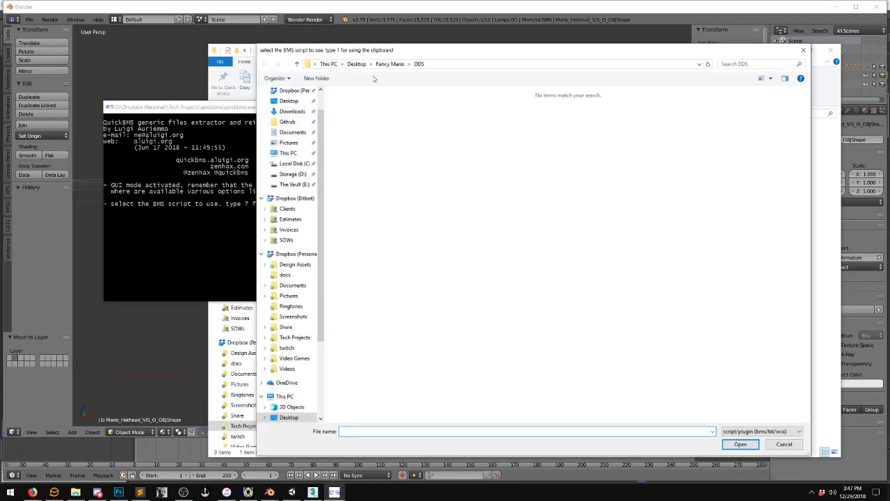
# Load SmashUltimate_NUTEX.bms from the Tech Projects quickbms folder as the BMS script to use
pyautogui.click(356, 64)
pyautogui.scroll(1, 288, 101)
pyautogui.click(292, 118)
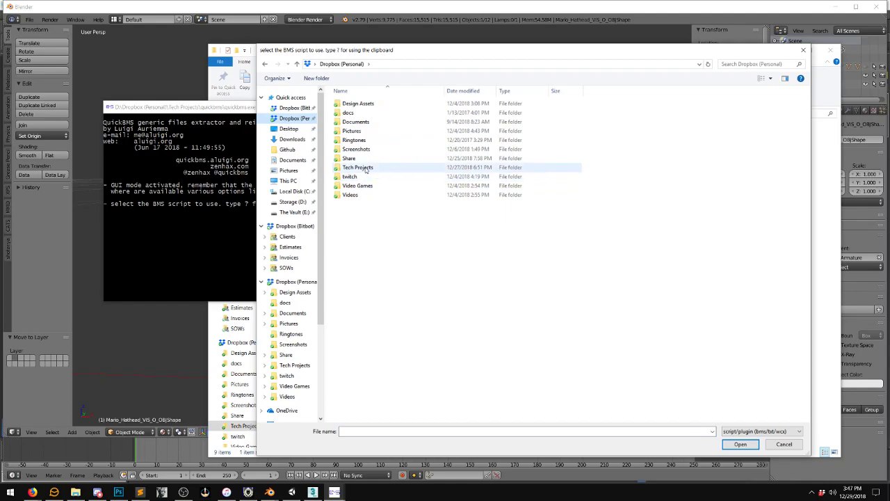
pyautogui.doubleClick(366, 170)
pyautogui.doubleClick(357, 139)
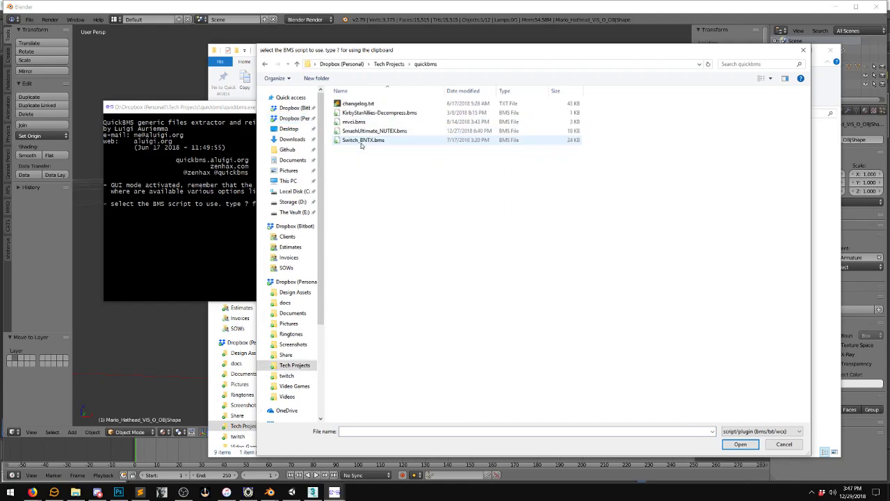
pyautogui.click(396, 132)
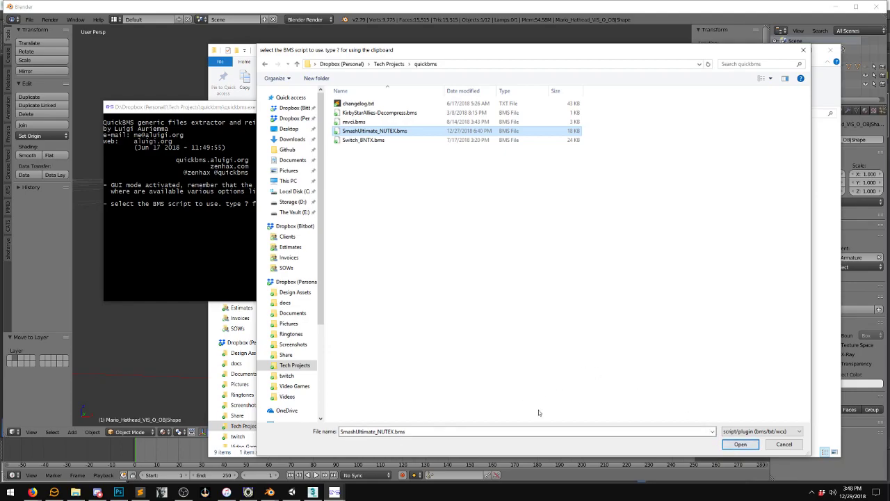
pyautogui.click(741, 445)
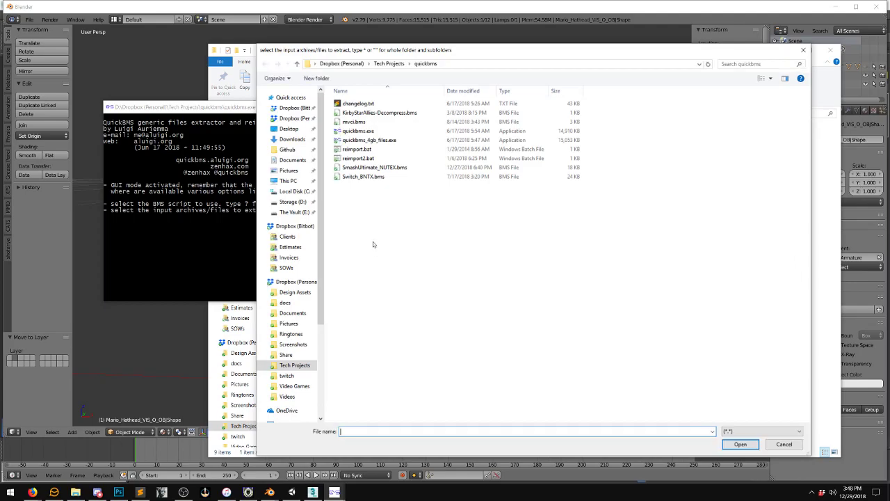
# Browse for the input files to the Smash Ultimate folder in Dropbox (Personal), Design Assets, Models
pyautogui.click(293, 108)
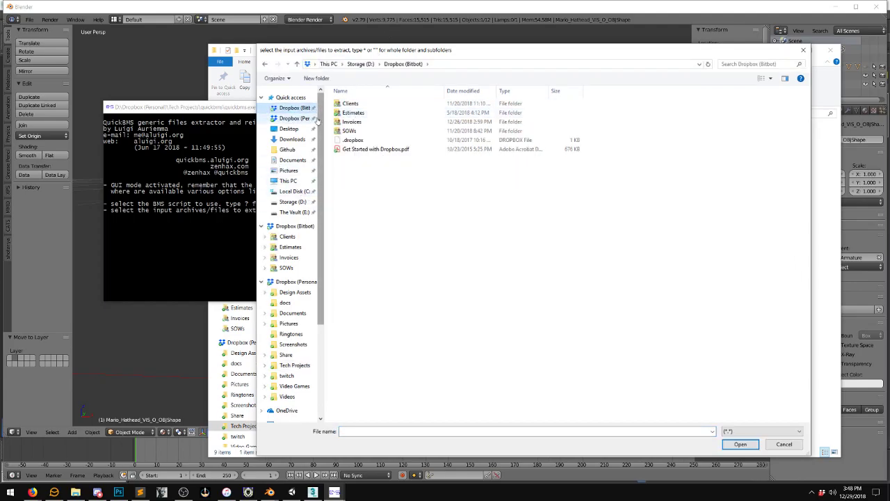
pyautogui.click(296, 119)
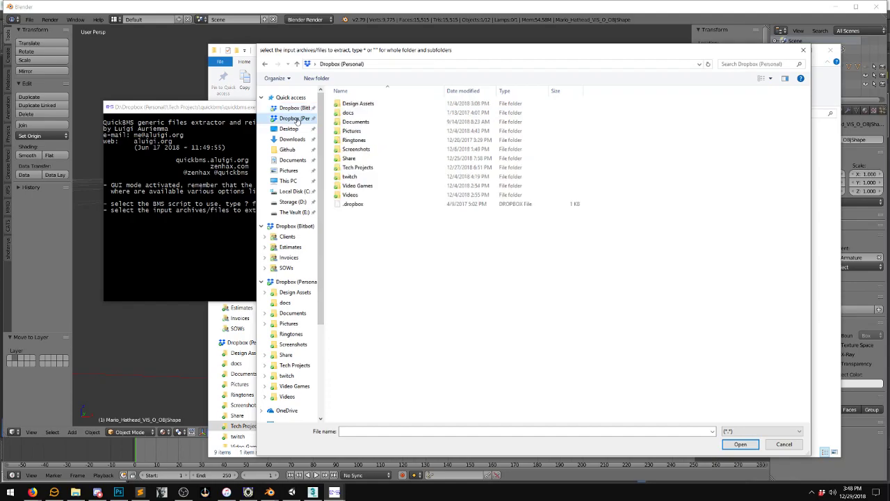
pyautogui.doubleClick(358, 103)
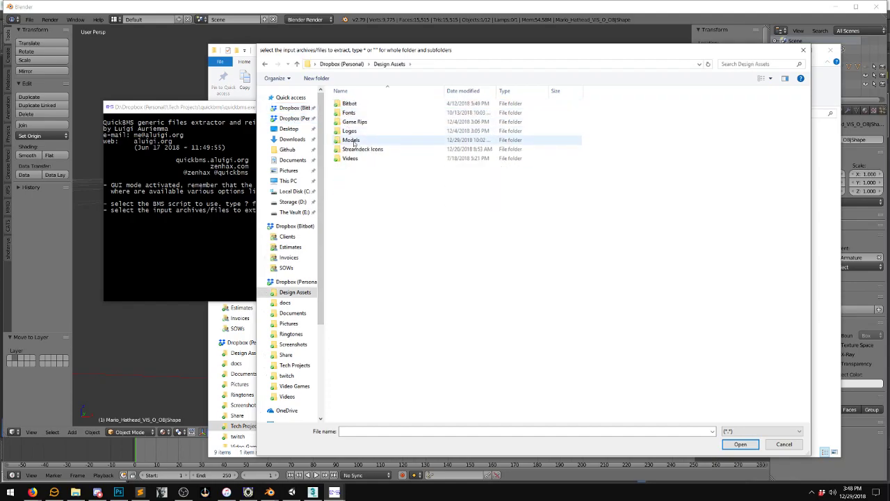
pyautogui.click(351, 140)
pyautogui.doubleClick(354, 141)
pyautogui.doubleClick(358, 158)
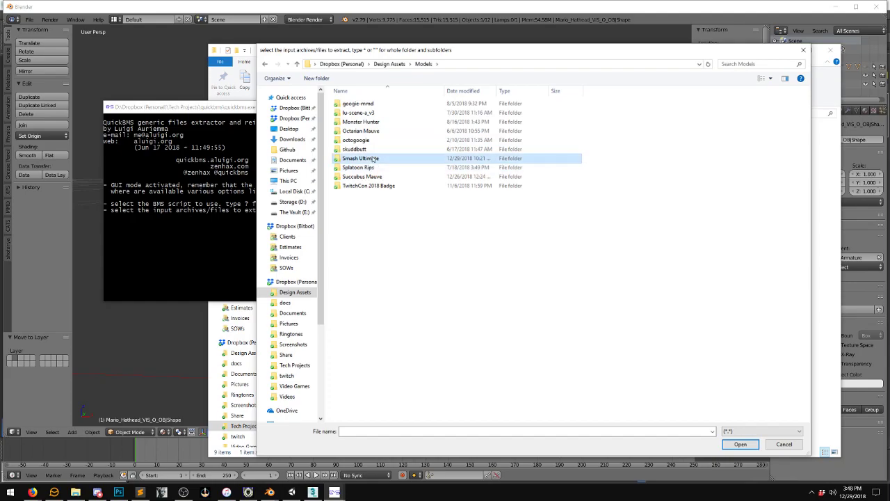
# Go into the 01, fighter, mario, model, body, c07 folder for the input files
pyautogui.click(359, 104)
pyautogui.doubleClick(359, 103)
pyautogui.doubleClick(360, 103)
pyautogui.doubleClick(359, 104)
pyautogui.doubleClick(360, 104)
pyautogui.doubleClick(360, 103)
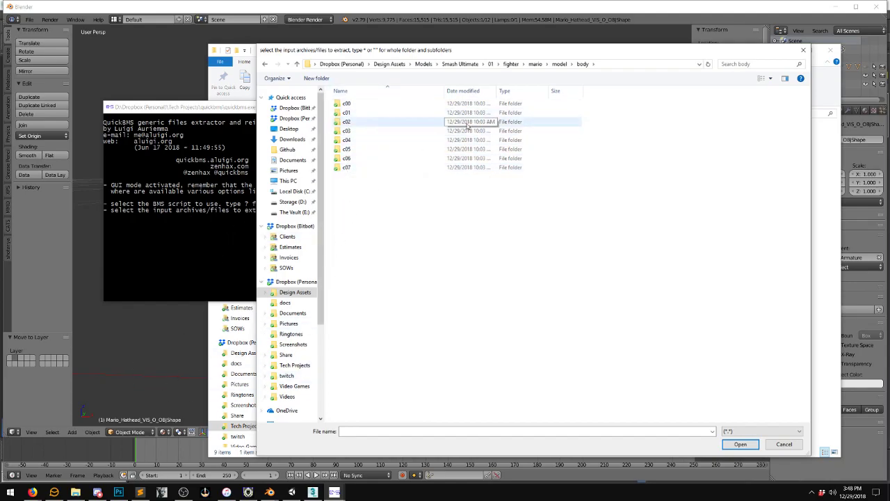
pyautogui.doubleClick(387, 169)
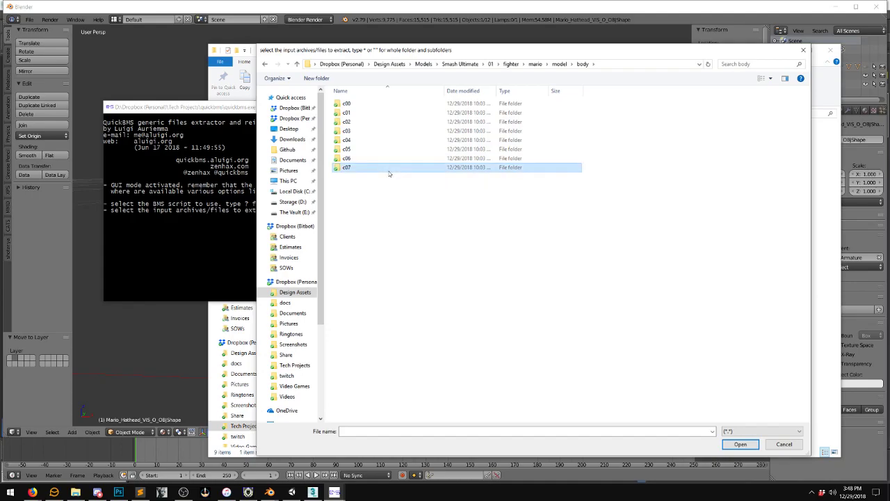
# Sort the c07 folder by type and load all .nutexb files, from skin_mario_001_prm to alp_mario_001_col, as the input files
pyautogui.click(504, 91)
pyautogui.click(515, 113)
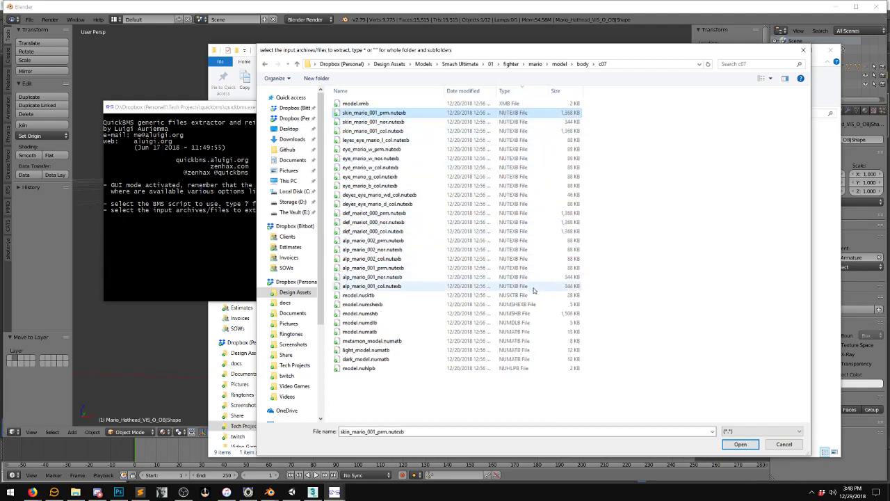
pyautogui.keyDown('shift'); pyautogui.click(515, 286); pyautogui.keyUp('shift')
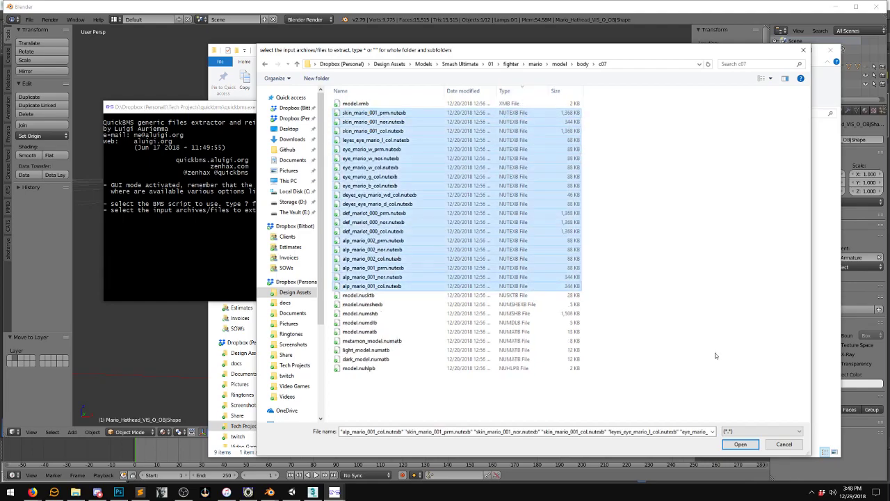
pyautogui.click(738, 445)
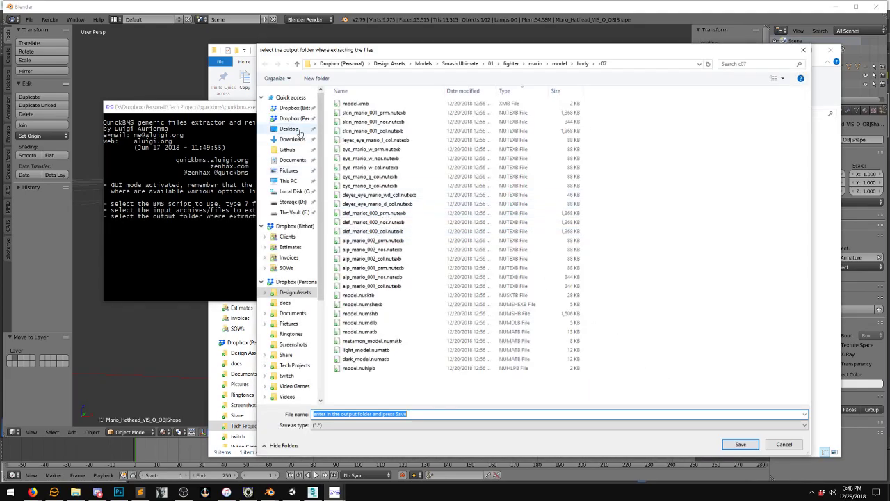
# Browse for the output folder to Video Mario on the Desktop and create a folder named DDS there
pyautogui.click(294, 118)
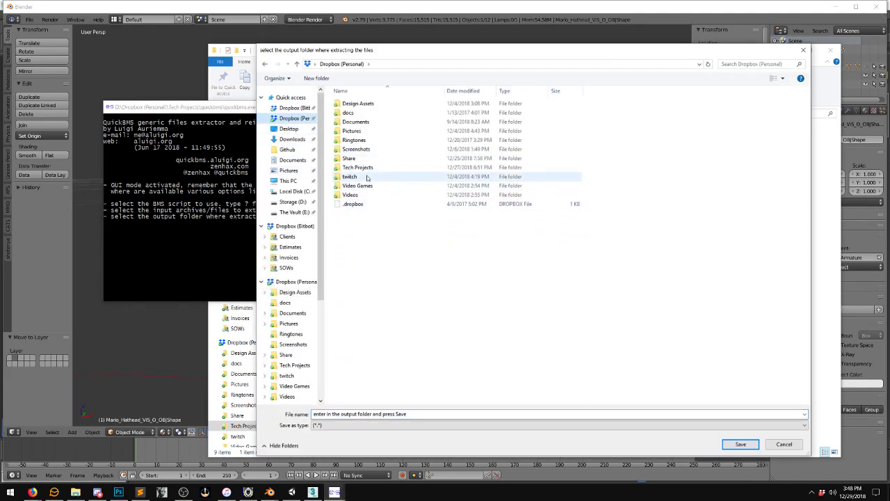
pyautogui.click(289, 129)
pyautogui.click(374, 158)
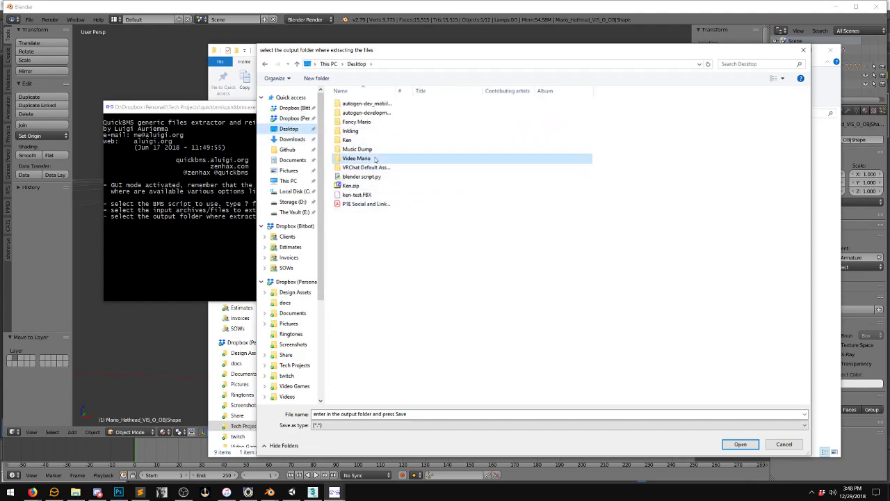
pyautogui.doubleClick(375, 159)
pyautogui.rightClick(353, 149)
pyautogui.moveTo(278, 268)
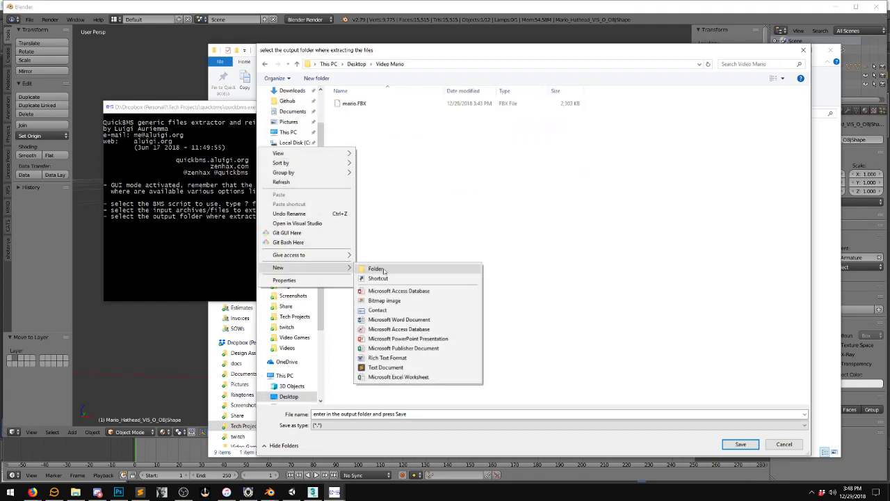
pyautogui.click(379, 269)
pyautogui.write('DDS')
pyautogui.press('Return')
# Extract the textures into the DDS folder and close the QuickBMS console
pyautogui.doubleClick(362, 103)
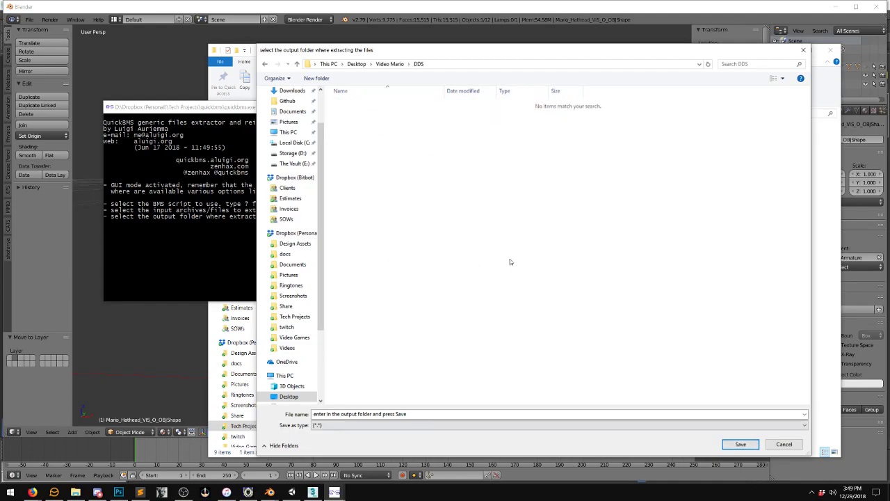
pyautogui.click(740, 444)
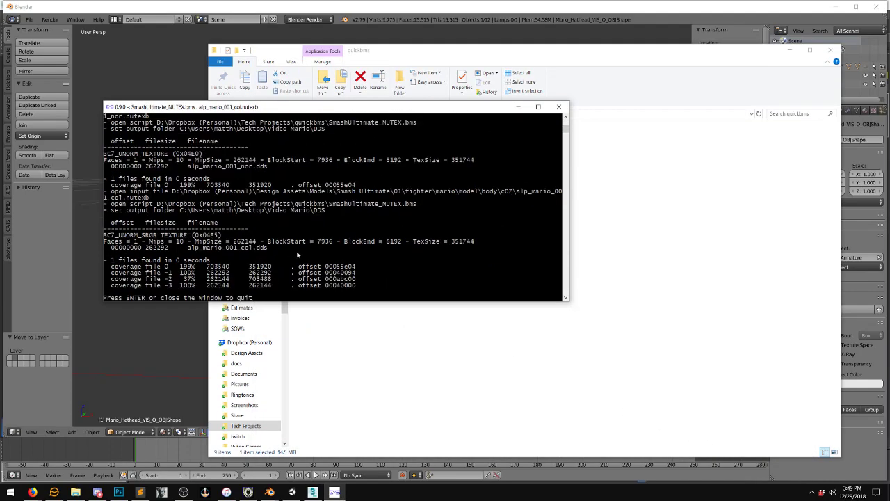
pyautogui.press('Return')
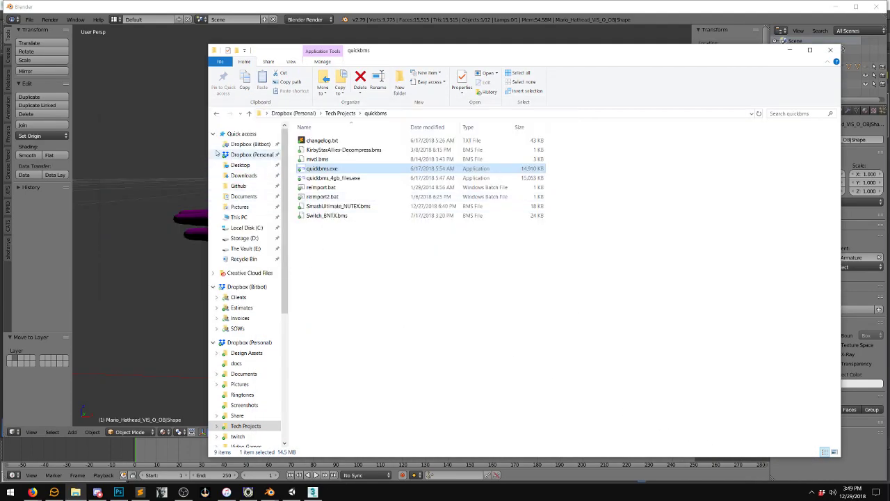
# Open the DDS folder inside Video Mario on the Desktop in File Explorer
pyautogui.click(239, 167)
pyautogui.click(239, 166)
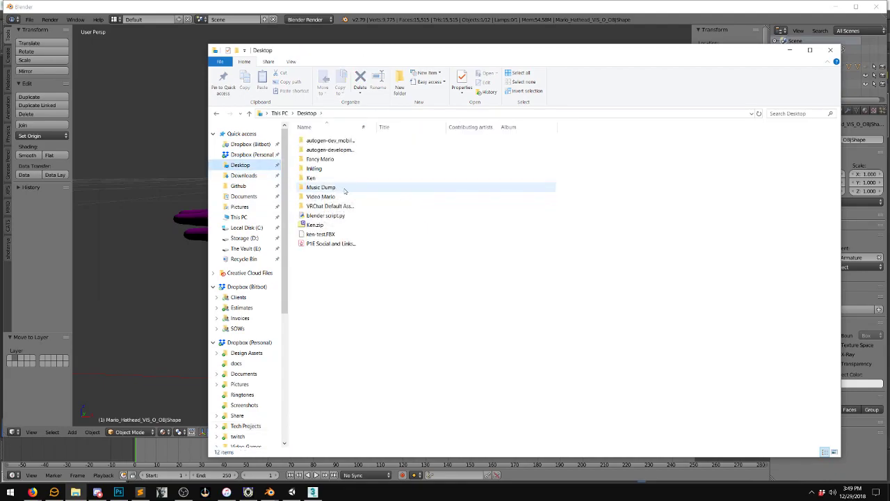
pyautogui.doubleClick(341, 197)
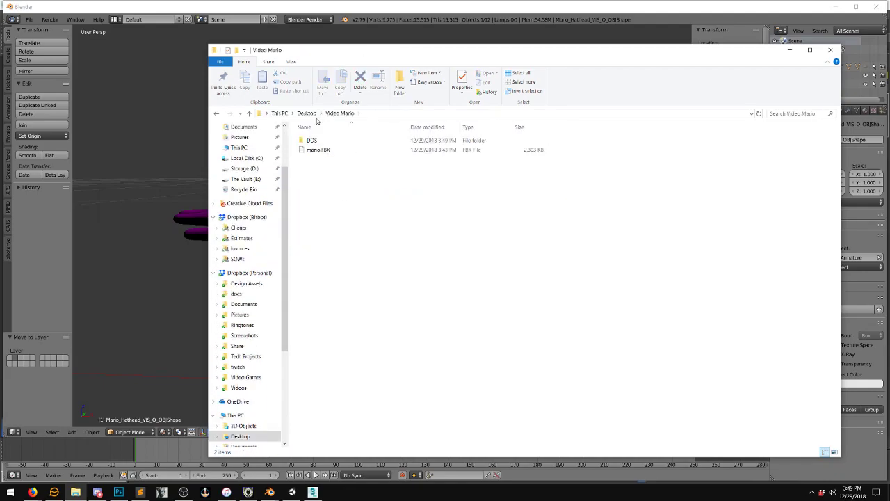
pyautogui.doubleClick(362, 141)
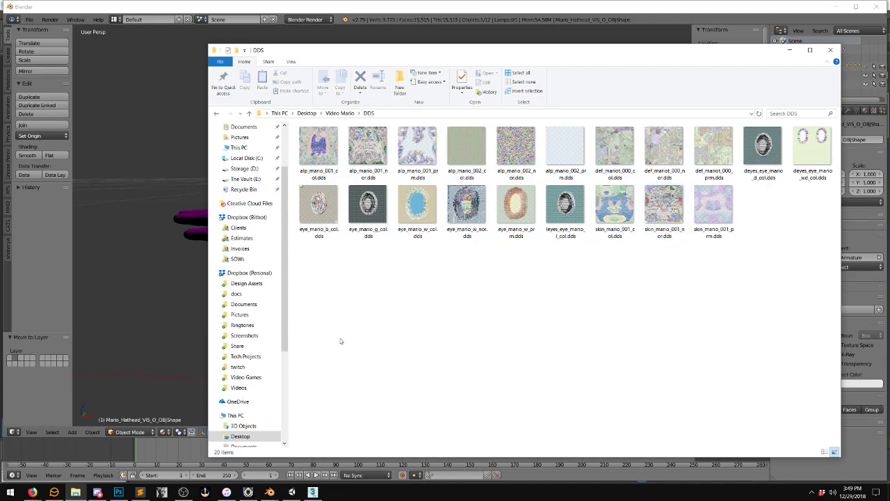
# Switch to Noesis and open the DDS folder under Desktop, Video Mario in the folder tree
pyautogui.click(249, 494)
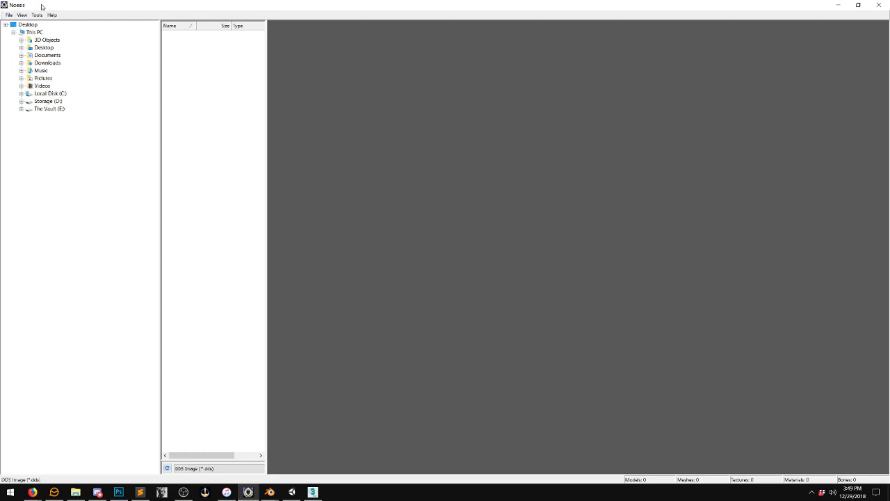
pyautogui.click(20, 48)
pyautogui.click(21, 48)
pyautogui.click(30, 70)
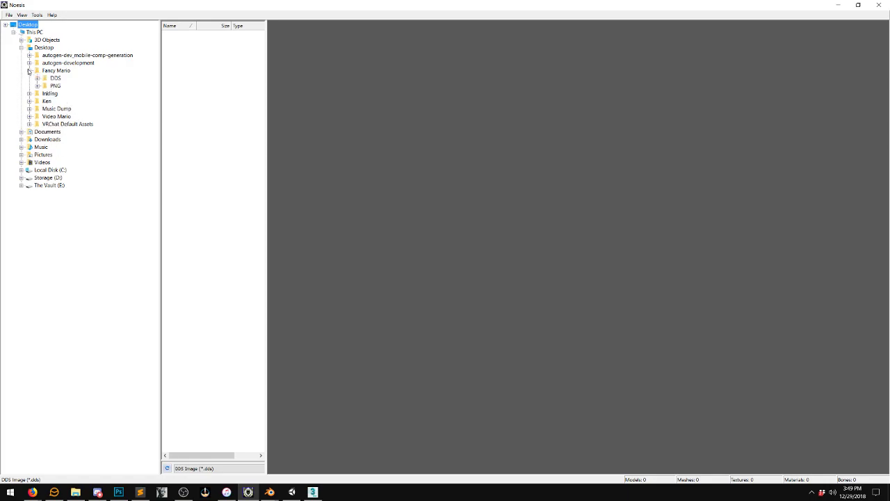
pyautogui.click(29, 70)
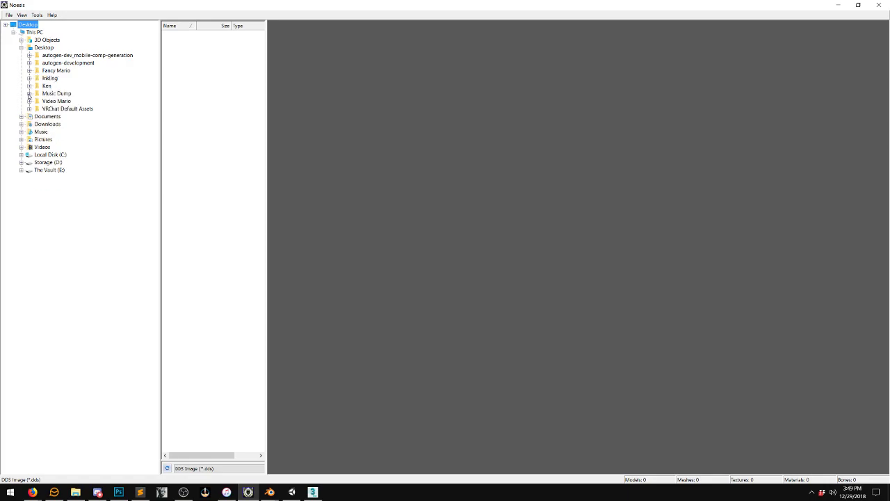
pyautogui.click(29, 102)
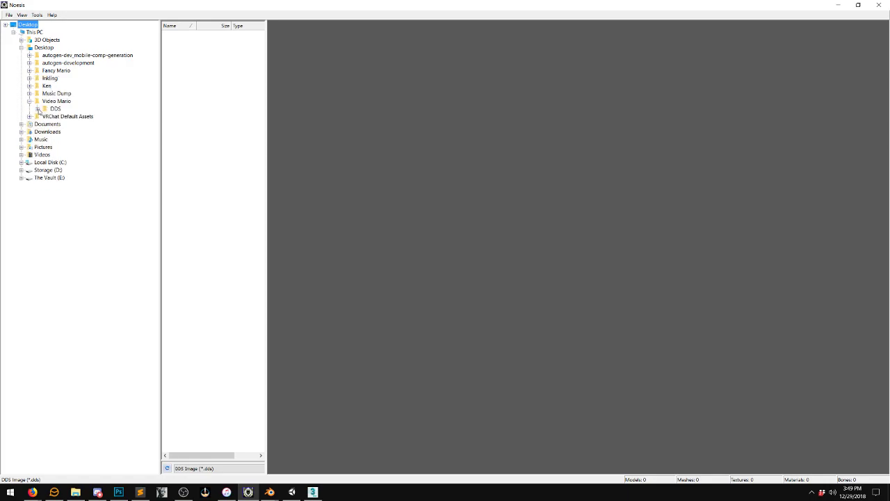
pyautogui.click(55, 109)
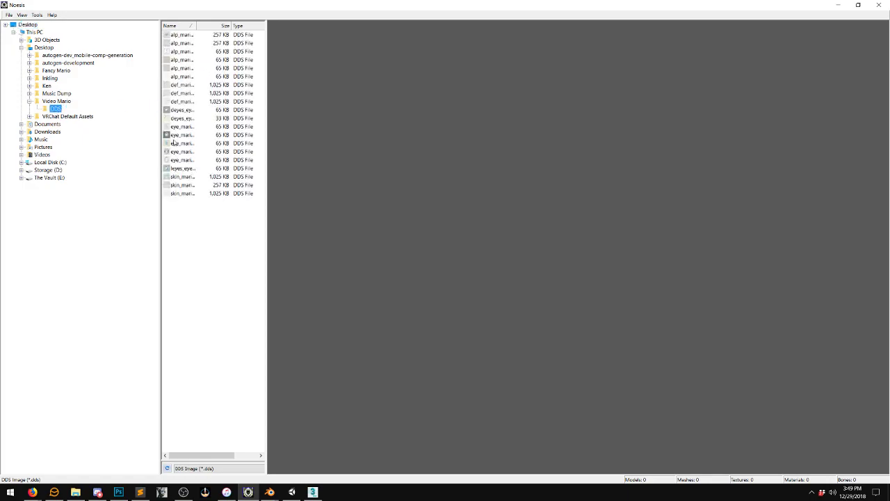
# Start a Batch Process with dds as the input extension and set the output extension to png
pyautogui.click(181, 43)
pyautogui.click(36, 15)
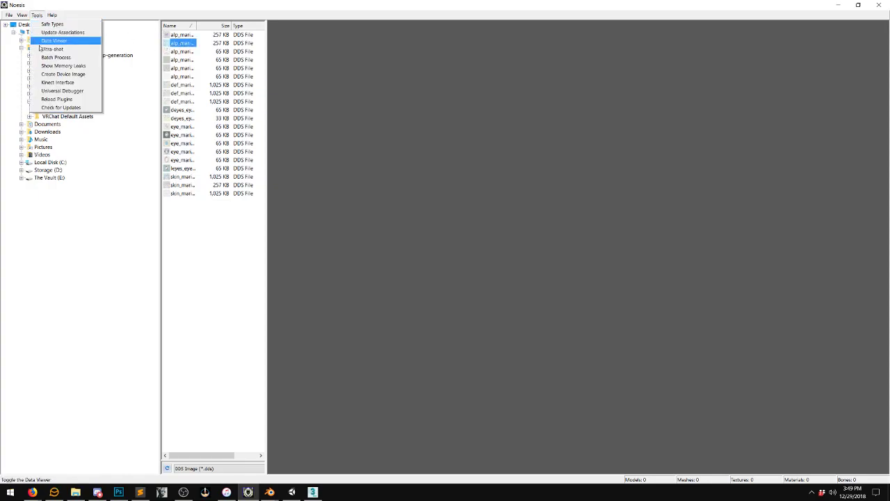
pyautogui.click(63, 58)
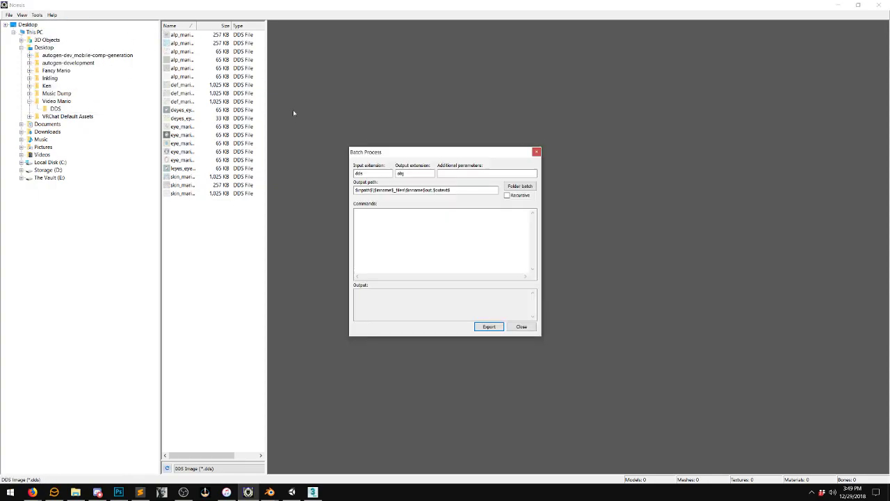
pyautogui.click(362, 172)
pyautogui.moveTo(368, 174); pyautogui.dragTo(354, 174)
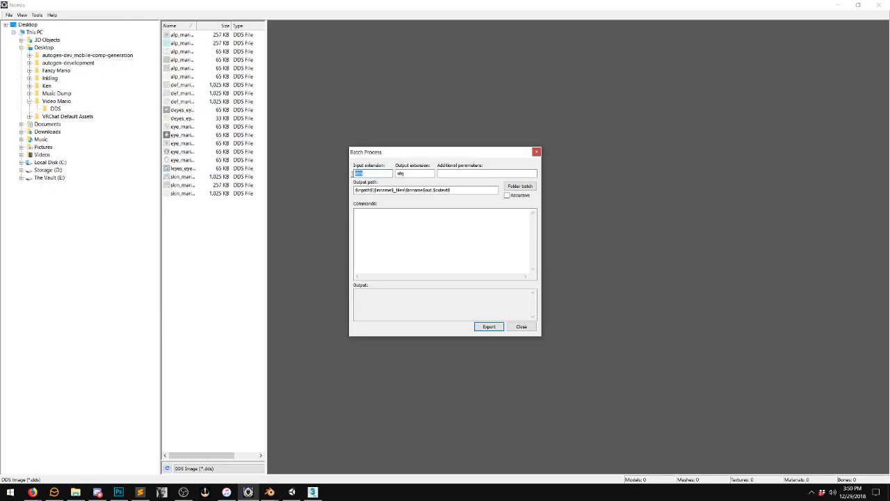
pyautogui.click(359, 173)
pyautogui.press('Tab')
pyautogui.write('p')
# Change the subfolder in the batch output path to PNG, giving $inpath$\PNG\$inname$out.$outext$
pyautogui.moveTo(355, 190); pyautogui.dragTo(465, 189)
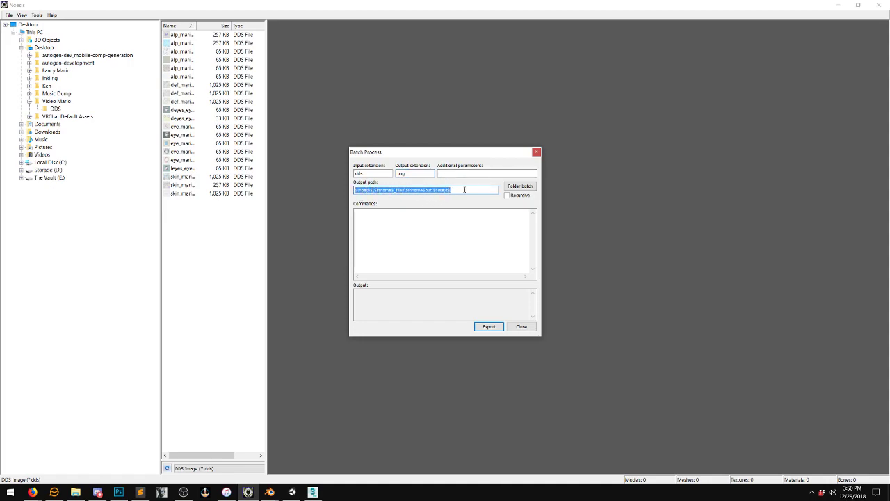
pyautogui.click(373, 190)
pyautogui.moveTo(375, 190); pyautogui.dragTo(401, 191)
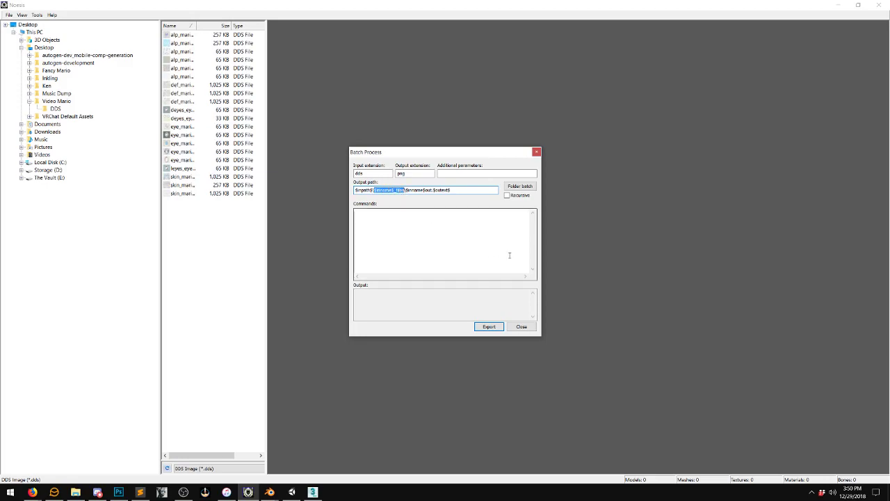
pyautogui.write('PNG\\')
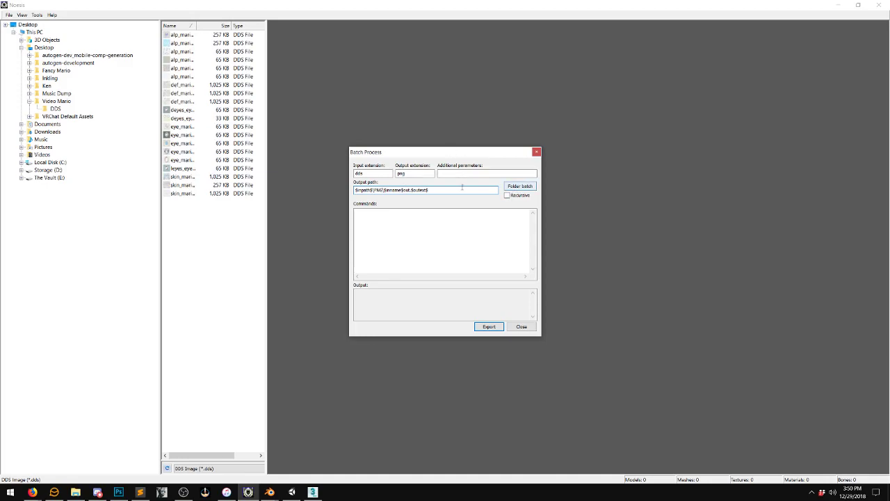
# Add the Video Mario DDS folder as the folder batch and export its textures
pyautogui.click(520, 186)
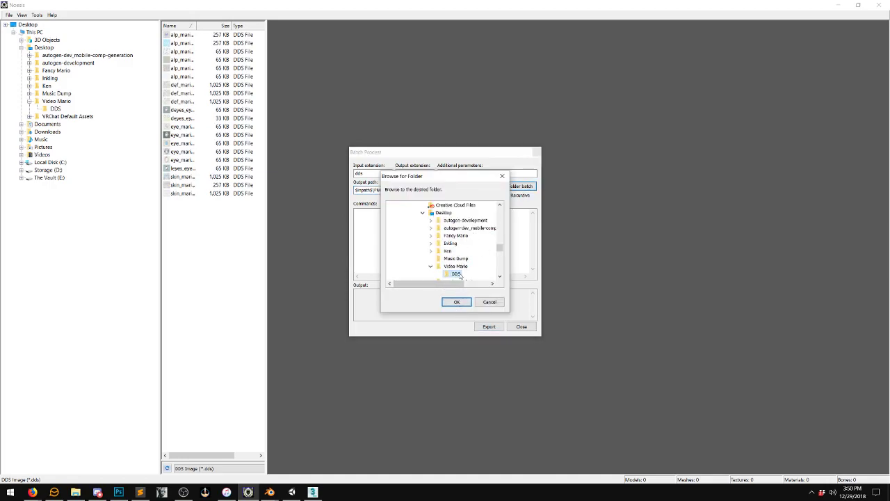
pyautogui.click(457, 302)
pyautogui.click(487, 327)
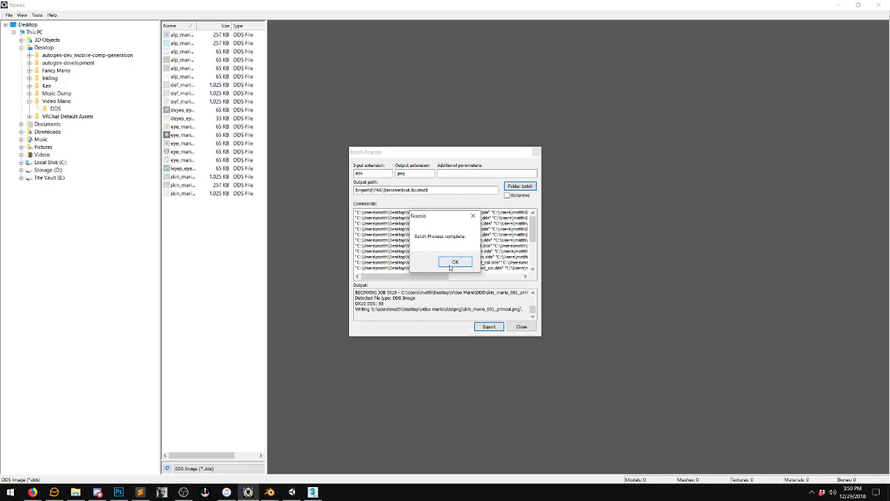
pyautogui.click(454, 263)
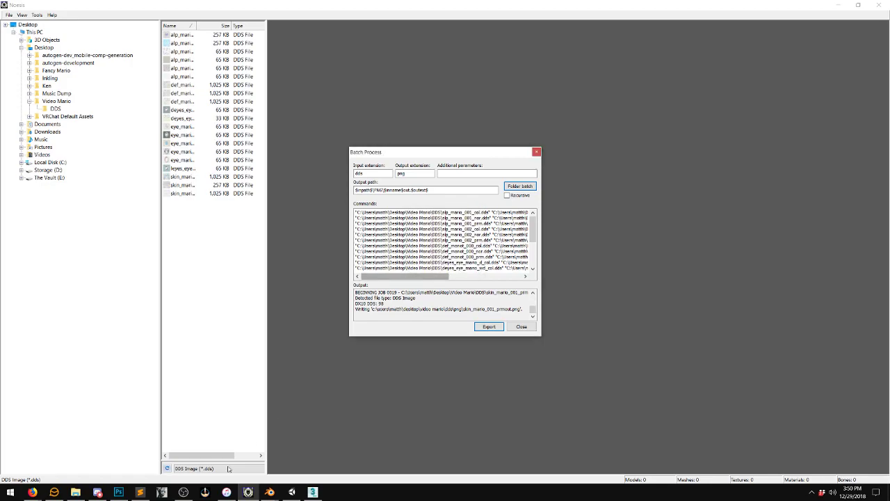
# Switch to File Explorer, move the PNG folder from DDS up into Video Mario, and open it there
pyautogui.click(77, 492)
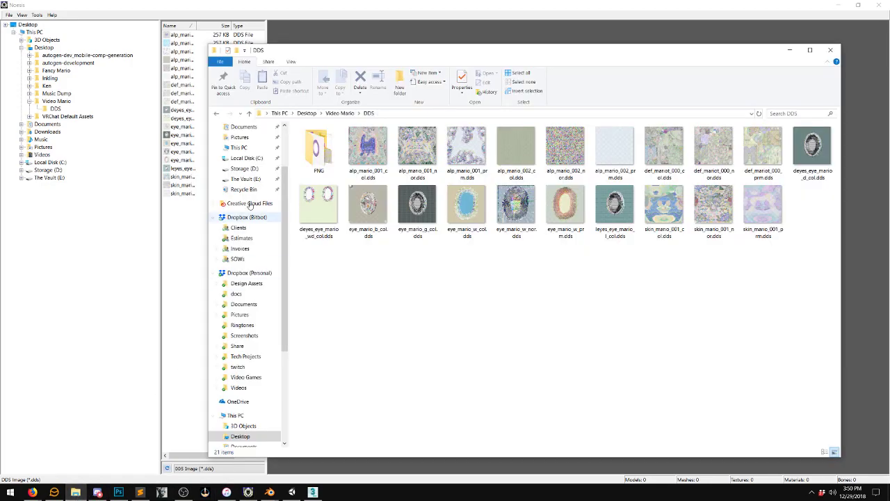
pyautogui.click(317, 154)
pyautogui.moveTo(319, 154); pyautogui.dragTo(342, 115)
pyautogui.click(341, 114)
pyautogui.click(314, 151)
pyautogui.doubleClick(315, 152)
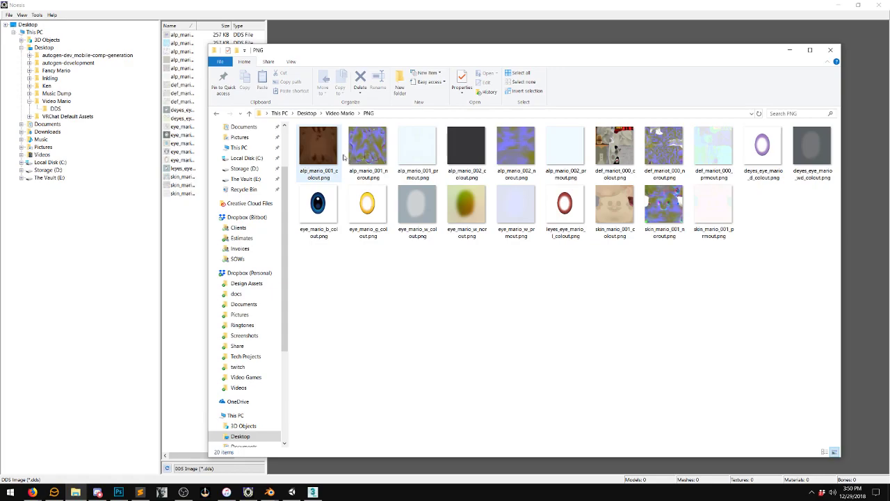
# Preview the converted textures skin_mario_001_colout.png, eye_mario_b_colout.png and alp_mario_001_colout.png, closing each image after viewing
pyautogui.doubleClick(615, 208)
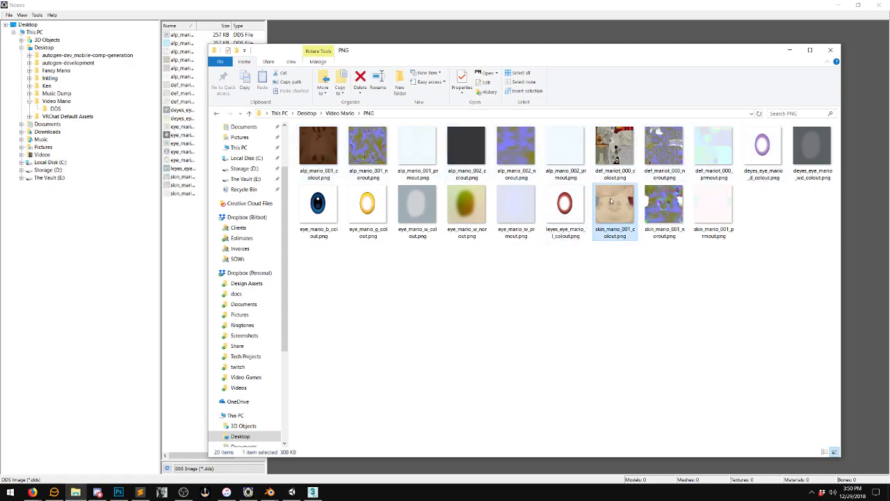
pyautogui.click(846, 50)
pyautogui.doubleClick(313, 199)
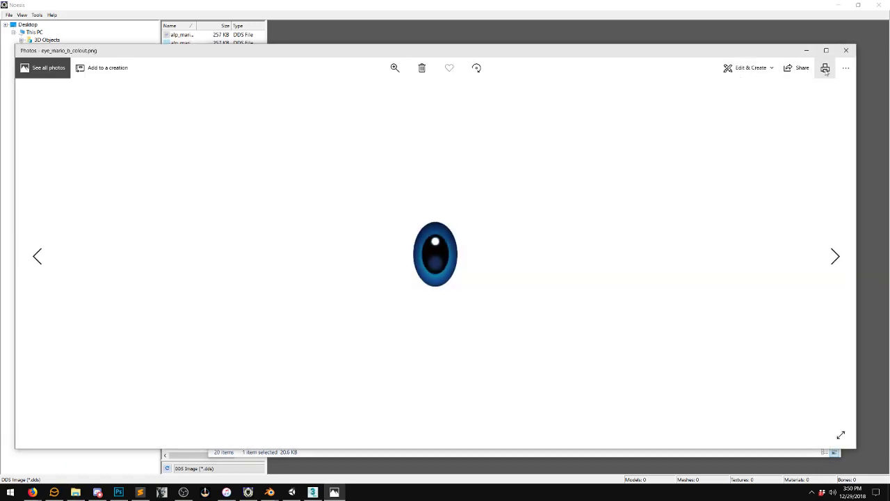
pyautogui.click(847, 50)
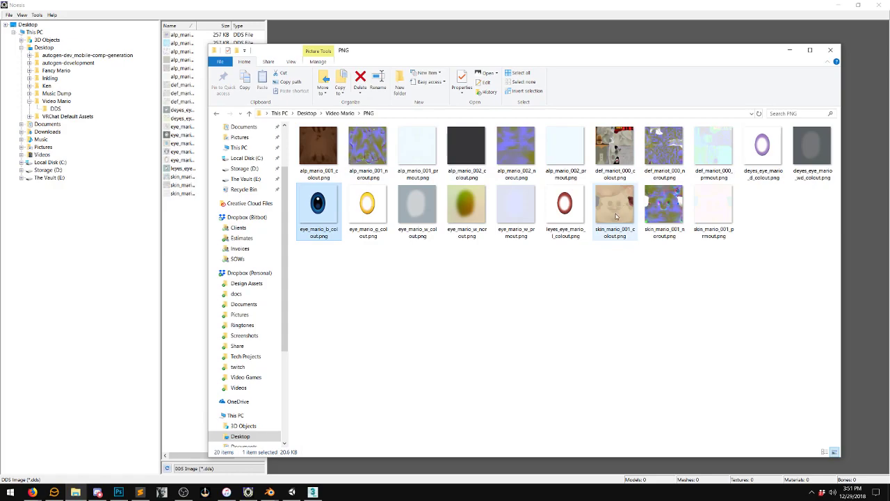
pyautogui.doubleClick(317, 146)
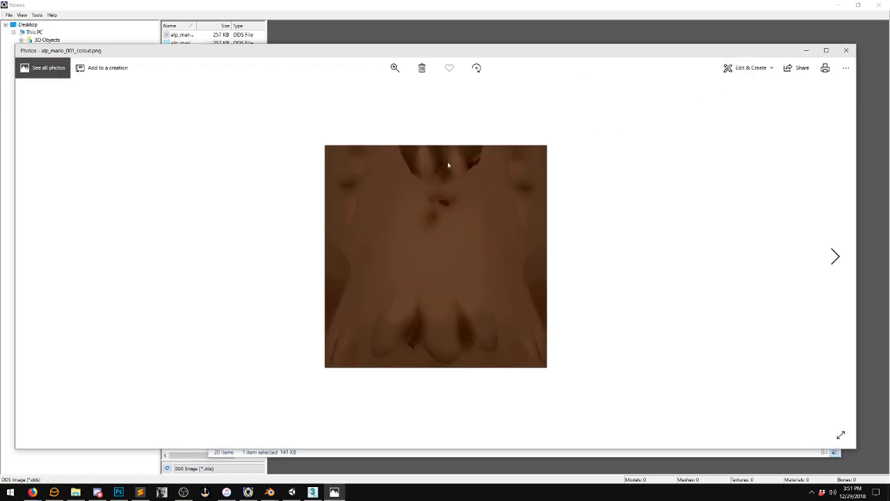
pyautogui.click(846, 50)
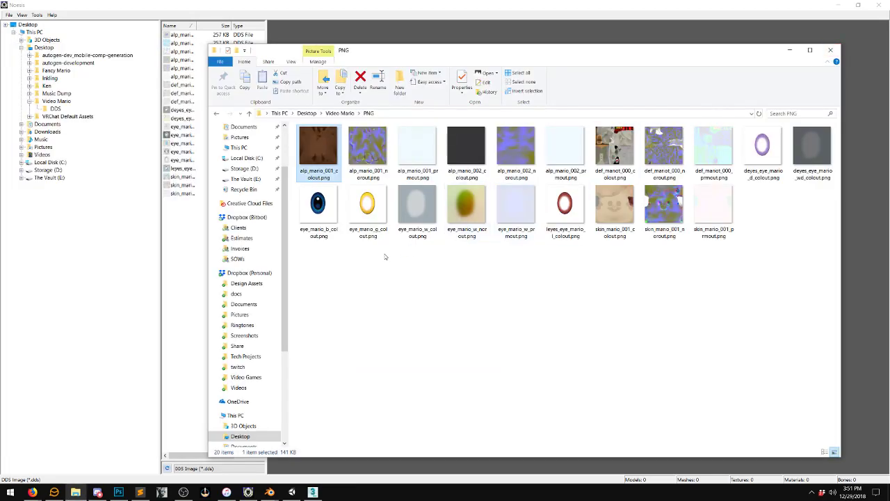
# Switch back to the Blender window containing the untextured purple Mario model
pyautogui.moveTo(269, 492)
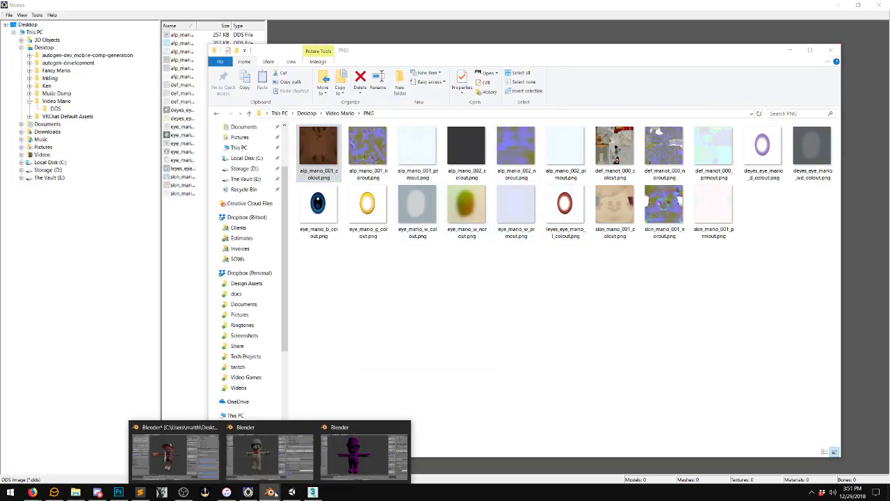
pyautogui.click(339, 466)
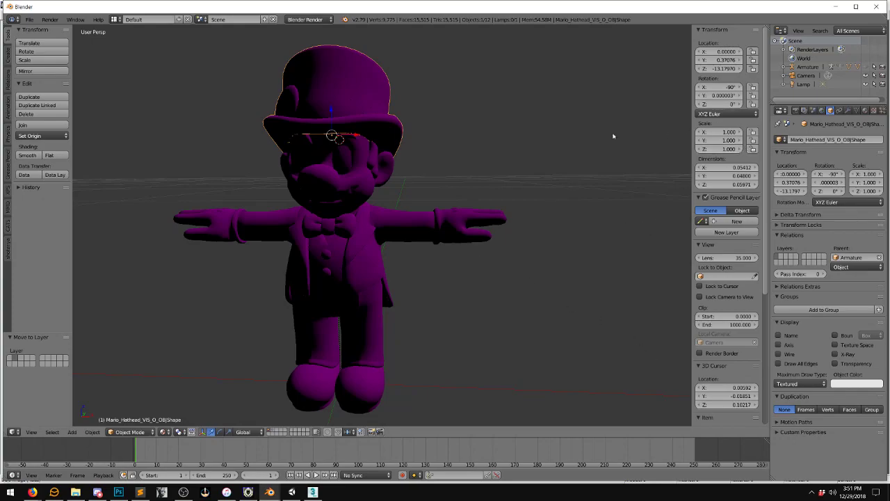
# Widen the properties editor and select the def_mariot_000 material in the hat head object's material list
pyautogui.moveTo(453, 144); pyautogui.dragTo(409, 154, button='middle')
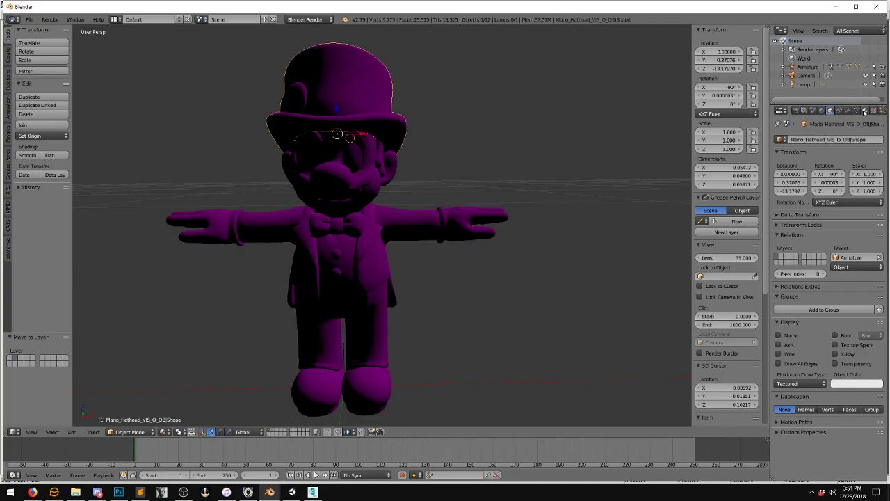
pyautogui.moveTo(772, 92); pyautogui.dragTo(672, 87)
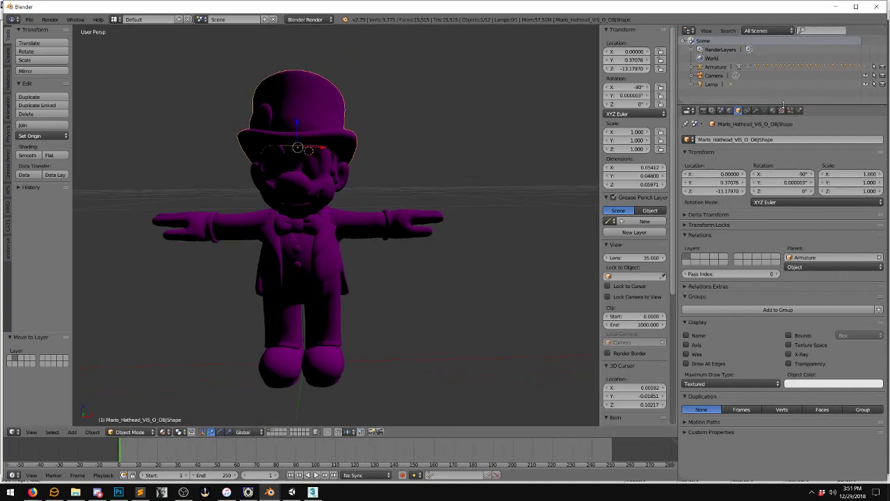
pyautogui.click(772, 110)
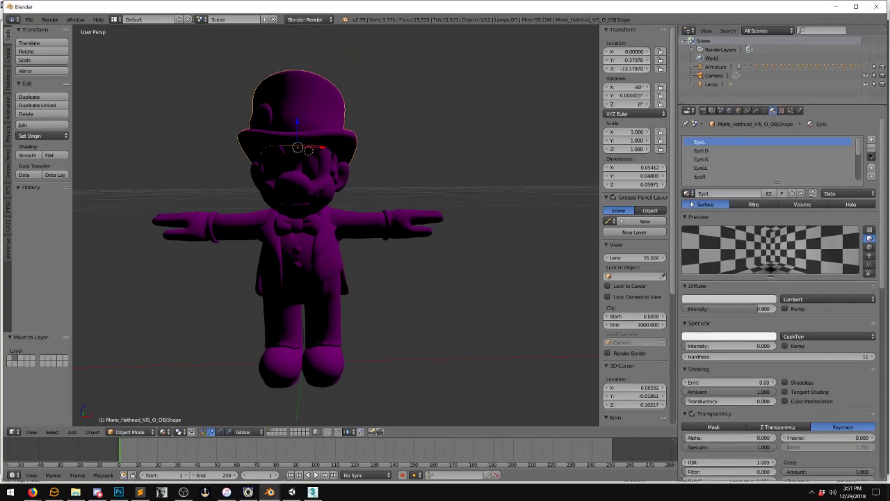
pyautogui.scroll(-1, 701, 142)
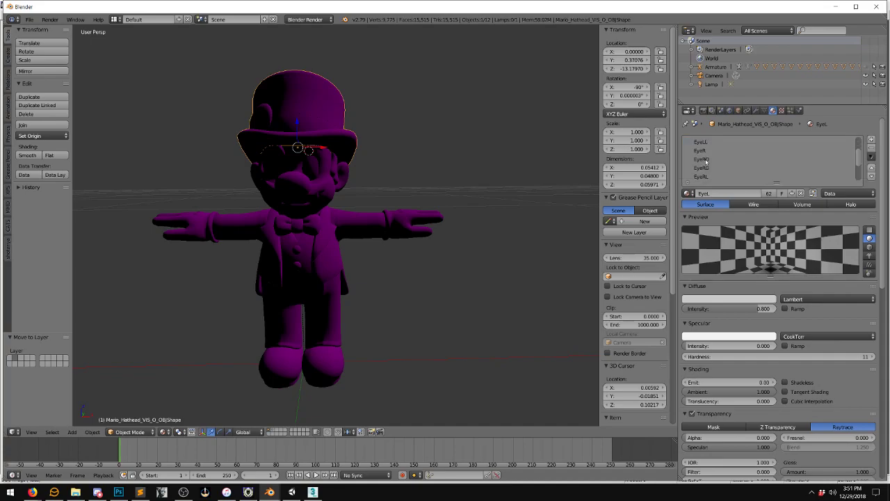
pyautogui.scroll(-3, 707, 167)
pyautogui.scroll(-3, 707, 176)
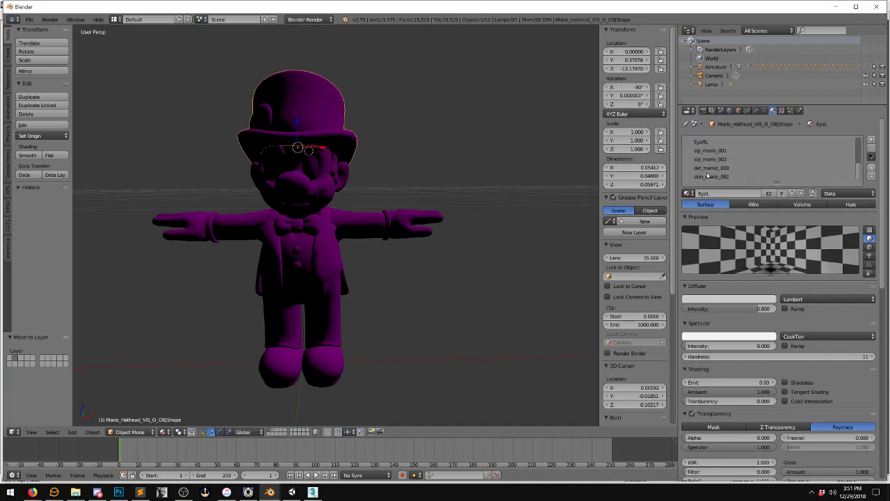
pyautogui.click(711, 169)
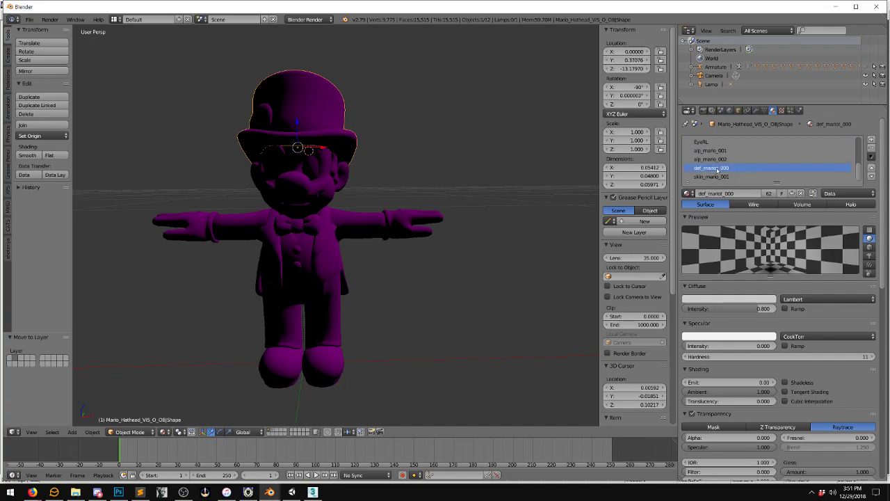
# Find the matching def_mariot_000_colout.png texture in File Explorer's PNG folder, then return to Blender
pyautogui.click(75, 492)
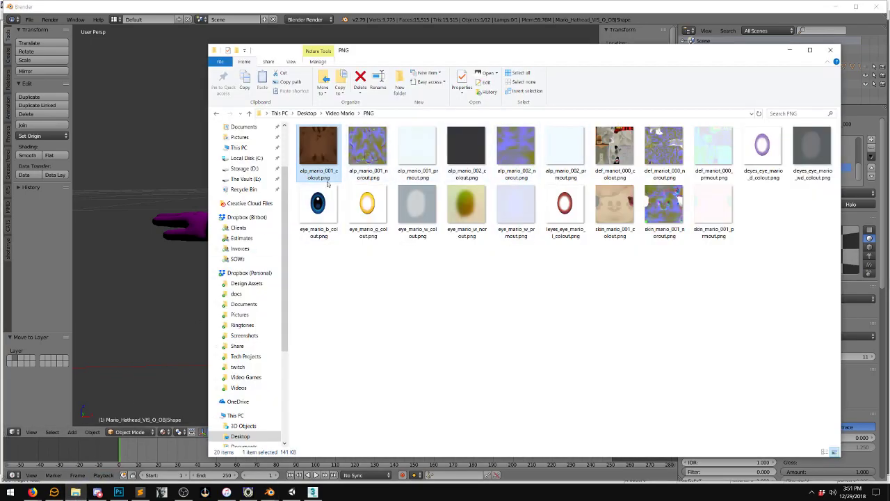
pyautogui.click(615, 153)
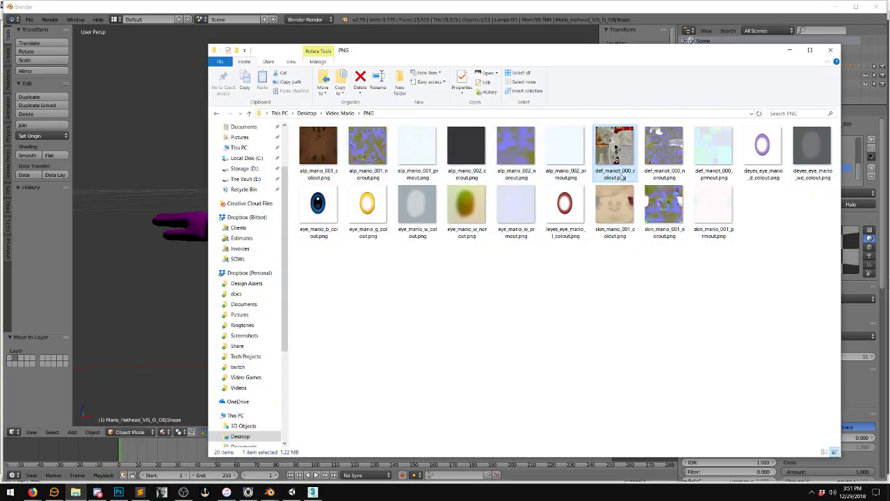
pyautogui.click(870, 184)
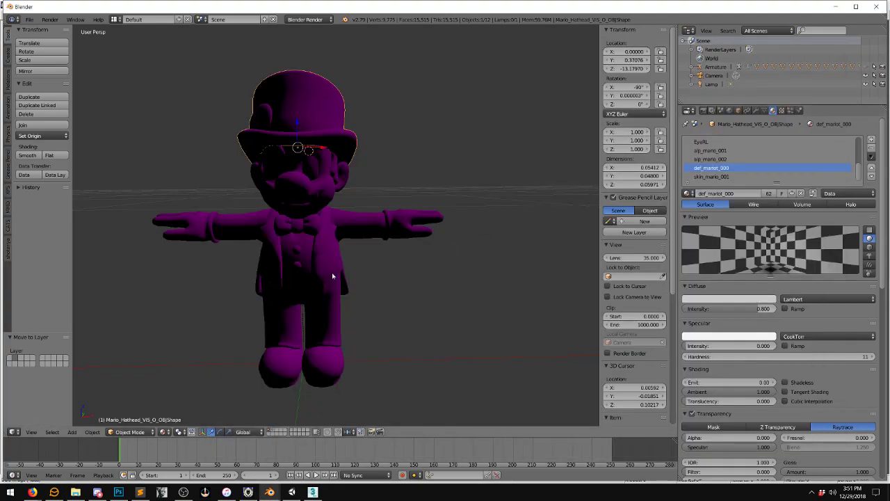
# Select the alp_mario_001 material and browse for its texture's replacement image in the PNG folder inside Video Mario
pyautogui.click(725, 150)
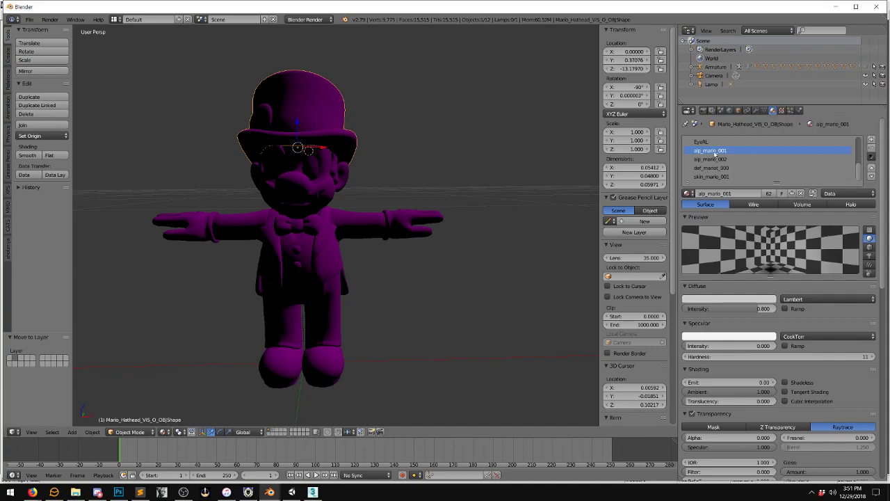
pyautogui.click(781, 111)
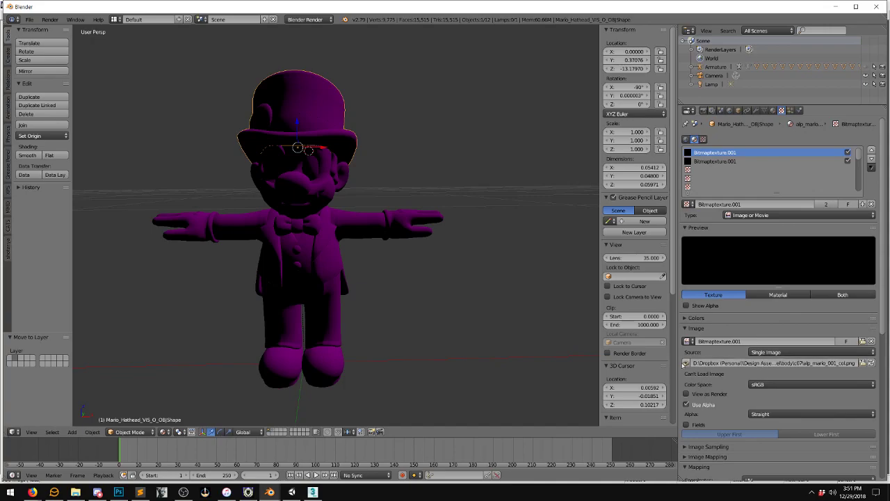
pyautogui.click(864, 364)
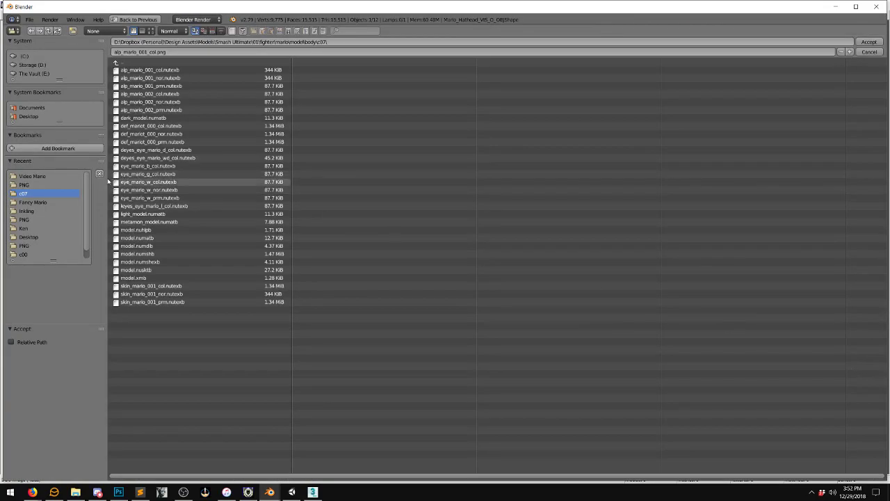
pyautogui.click(26, 178)
pyautogui.click(132, 77)
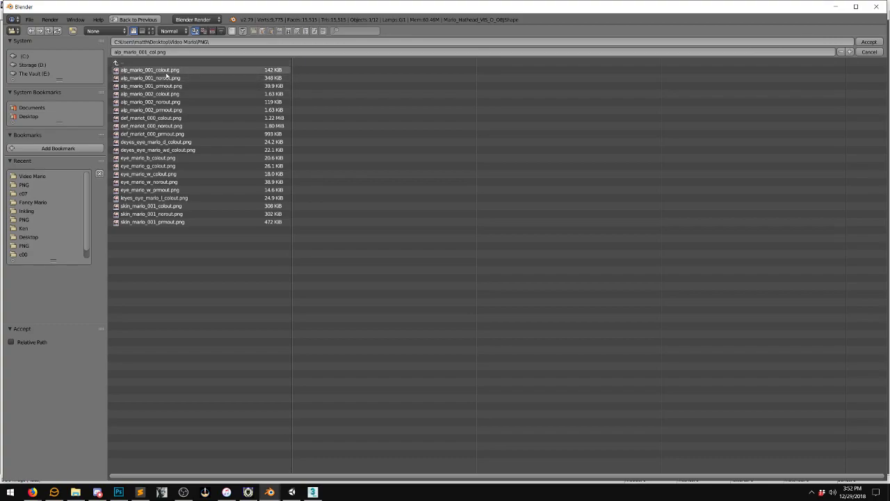
# Compare the alp_mario_001 colout, norout and prmout images in File Explorer, and return to Blender's file browser
pyautogui.click(75, 493)
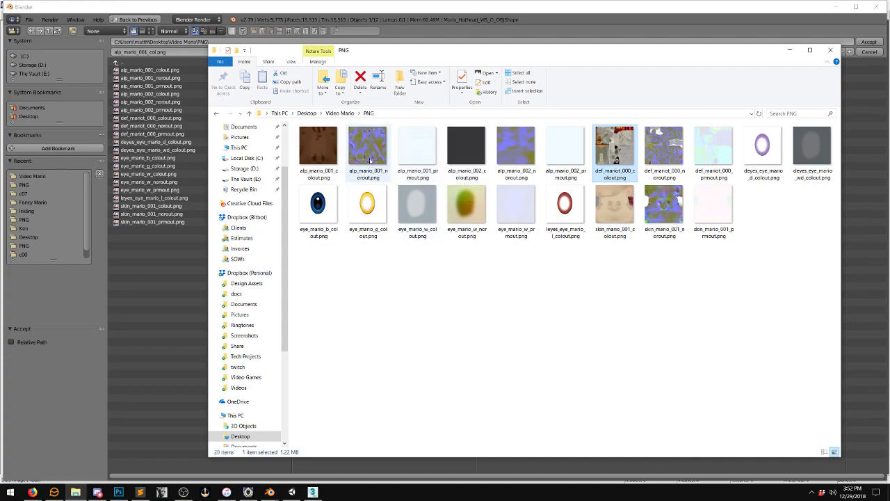
pyautogui.click(332, 160)
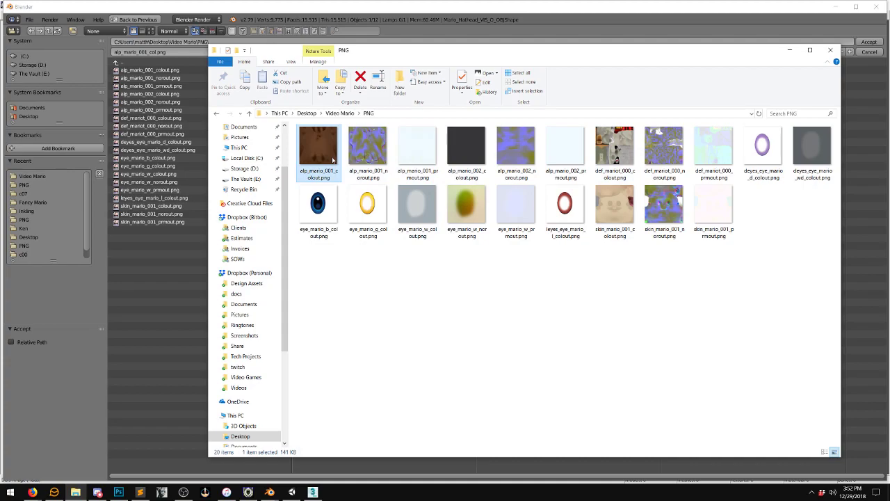
pyautogui.click(378, 142)
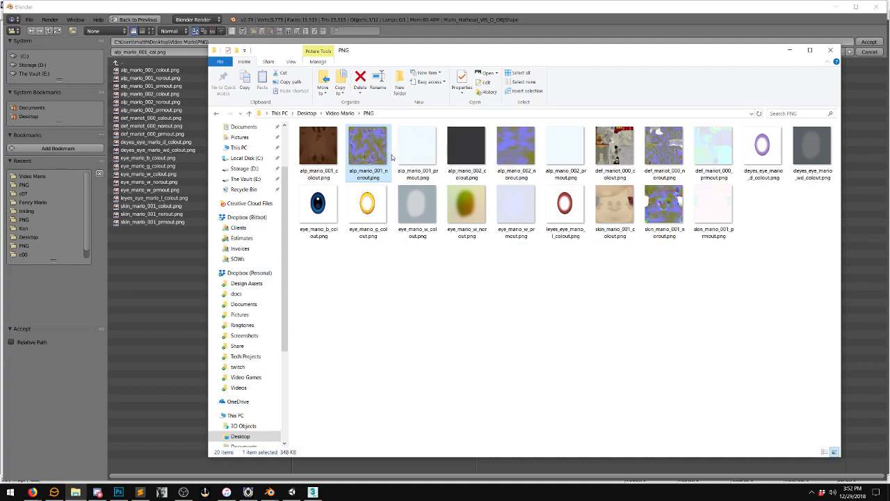
pyautogui.click(426, 156)
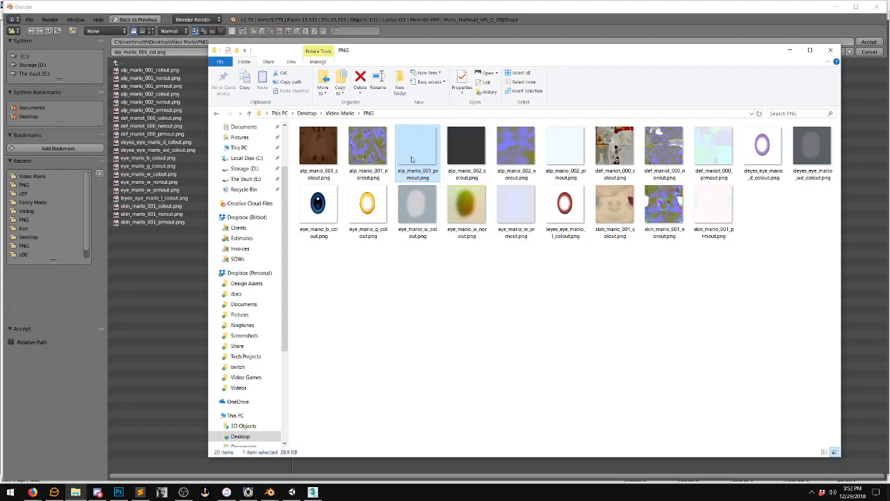
pyautogui.click(147, 12)
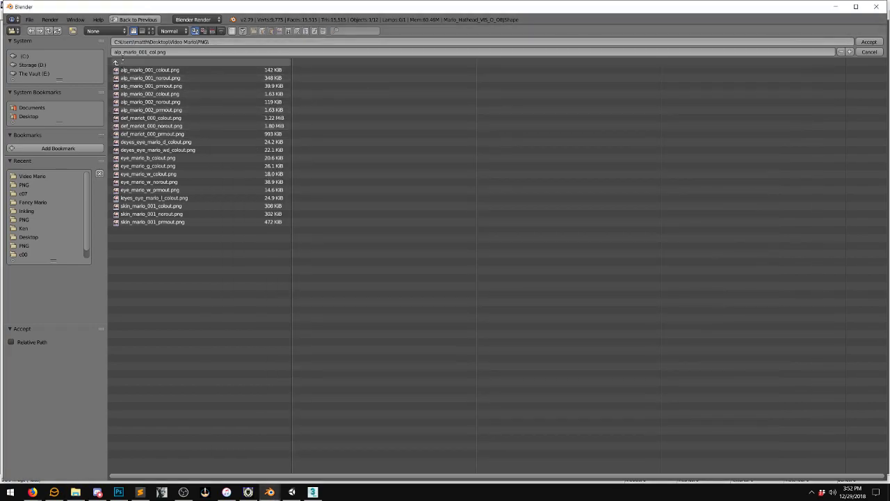
# Load alp_mario_001_colout.png as the alp_mario_001 texture image and check the hair on the model
pyautogui.doubleClick(175, 72)
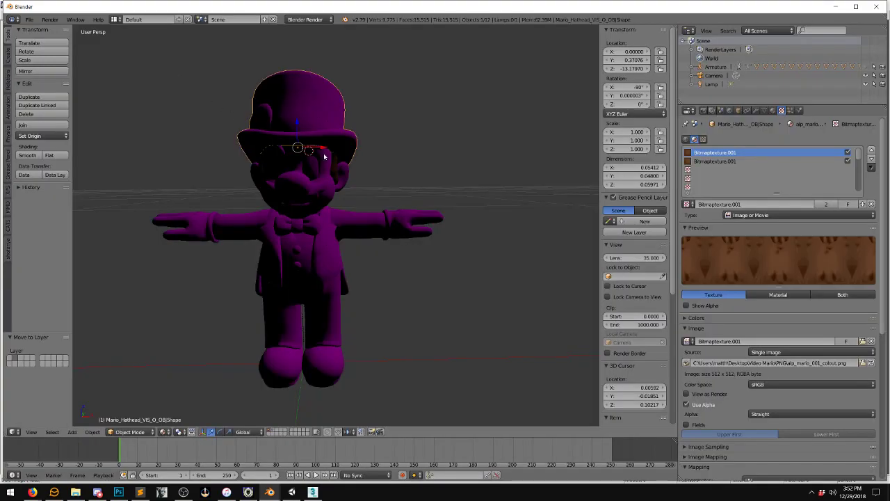
pyautogui.scroll(4, 321, 156)
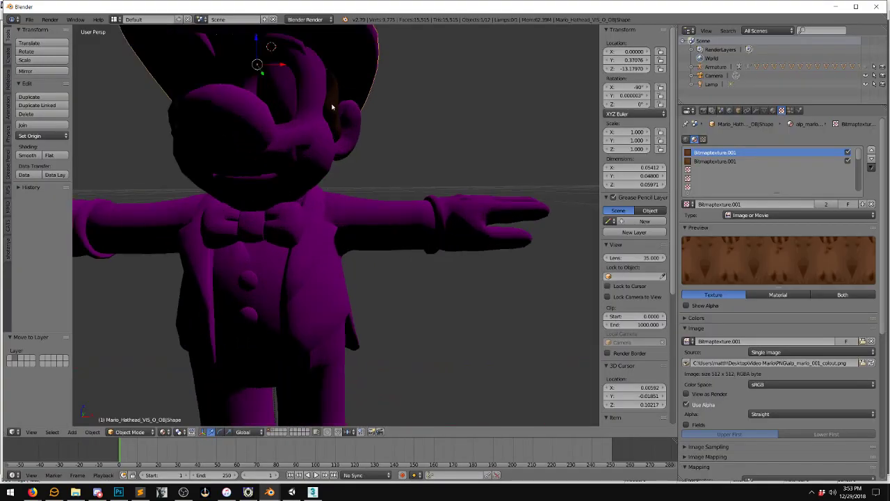
pyautogui.scroll(-4, 331, 105)
# Change the scene lamp's type to Hemi
pyautogui.click(726, 84)
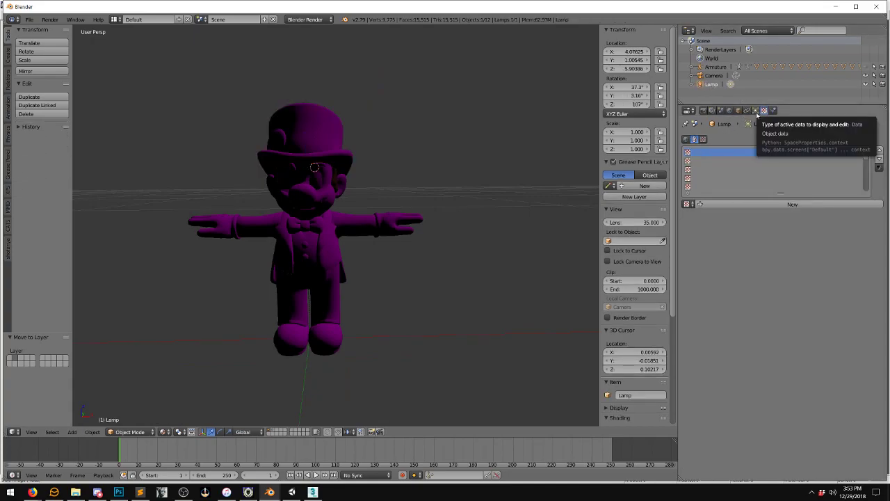
pyautogui.click(756, 110)
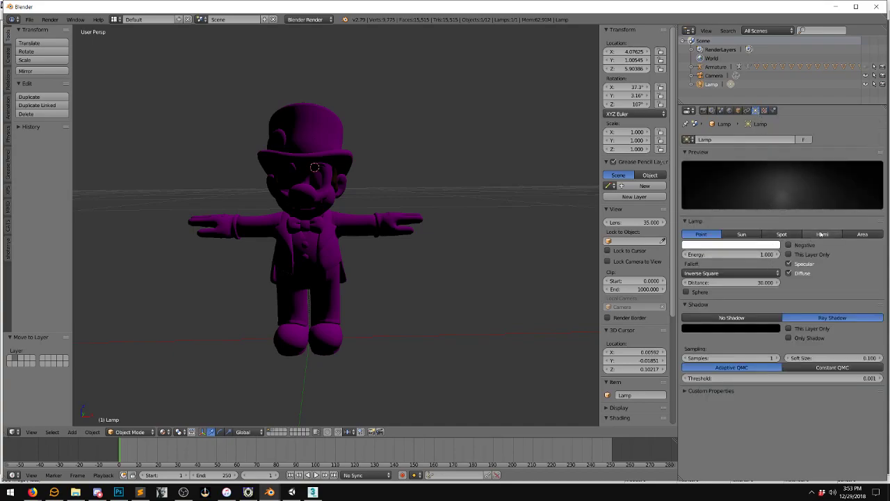
pyautogui.click(823, 234)
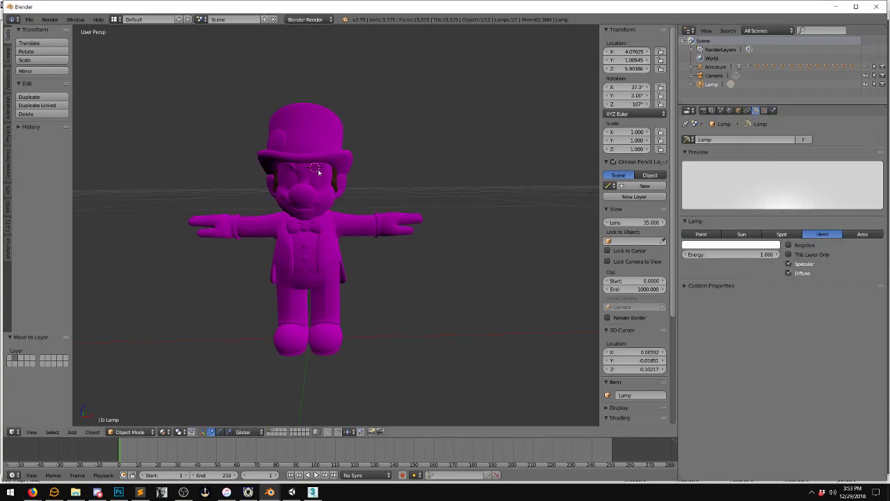
# Select Mario's face mesh and load alp_mario_002_colout.png from the PNG folder as its alp_mario_002 material's texture image
pyautogui.rightClick(323, 185)
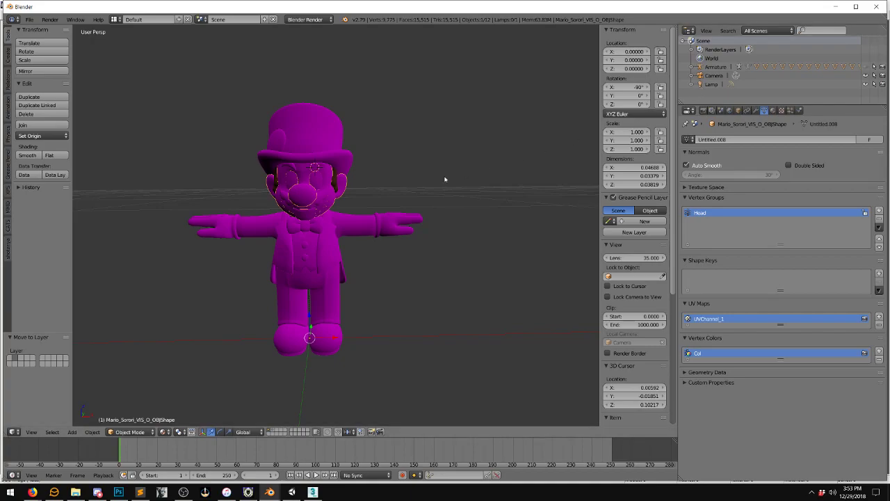
pyautogui.click(773, 109)
pyautogui.scroll(-5, 747, 172)
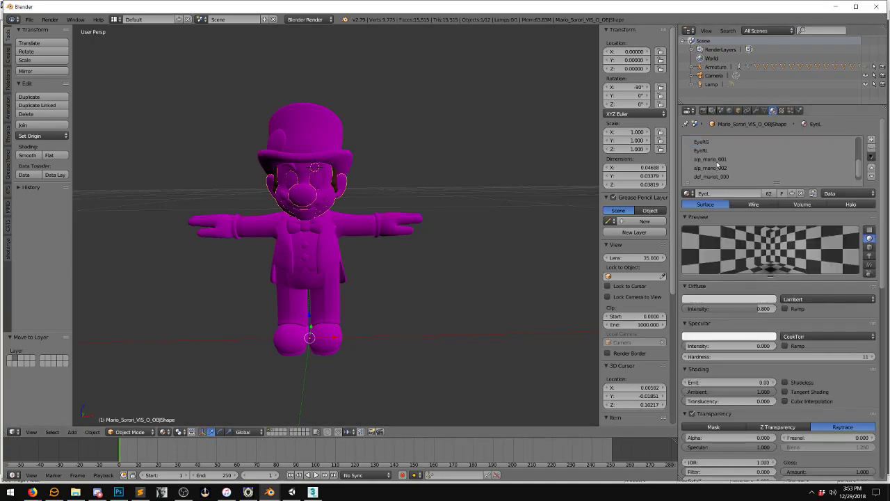
pyautogui.click(737, 159)
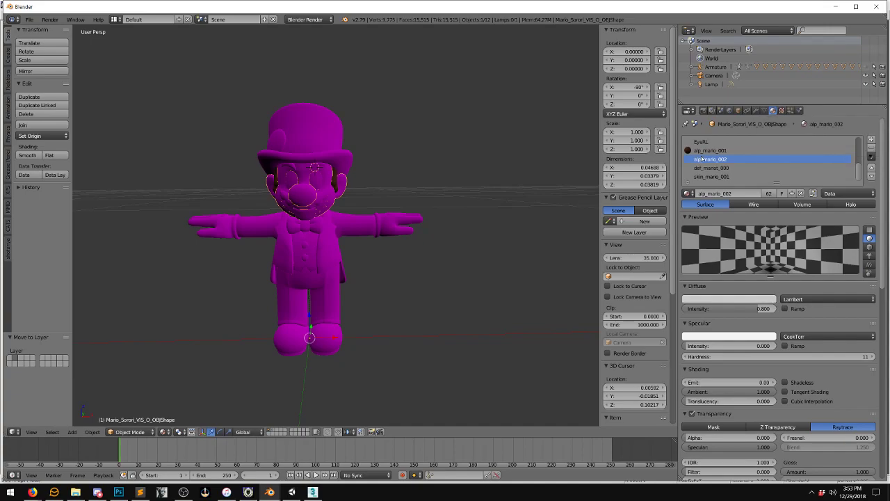
pyautogui.click(782, 110)
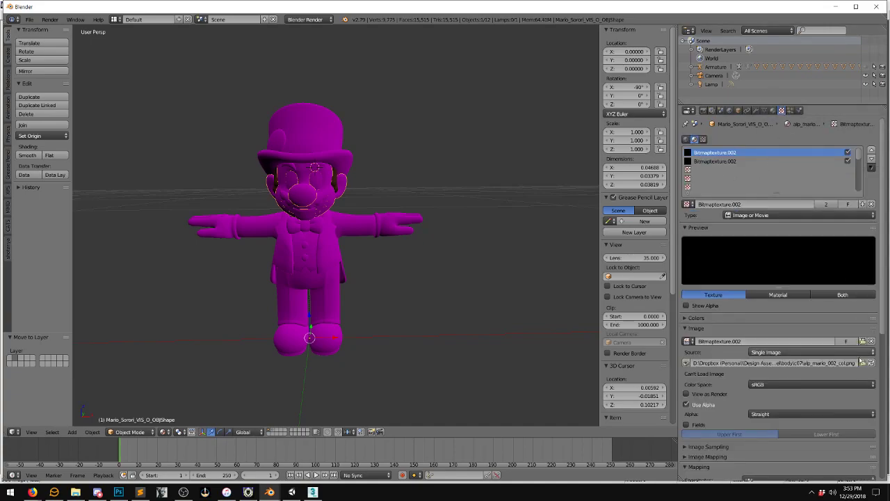
pyautogui.click(871, 362)
pyautogui.click(25, 177)
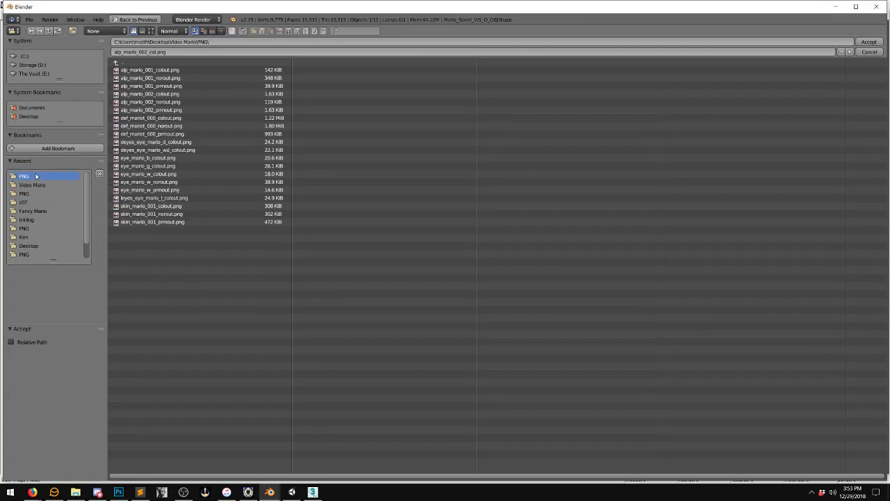
pyautogui.click(168, 95)
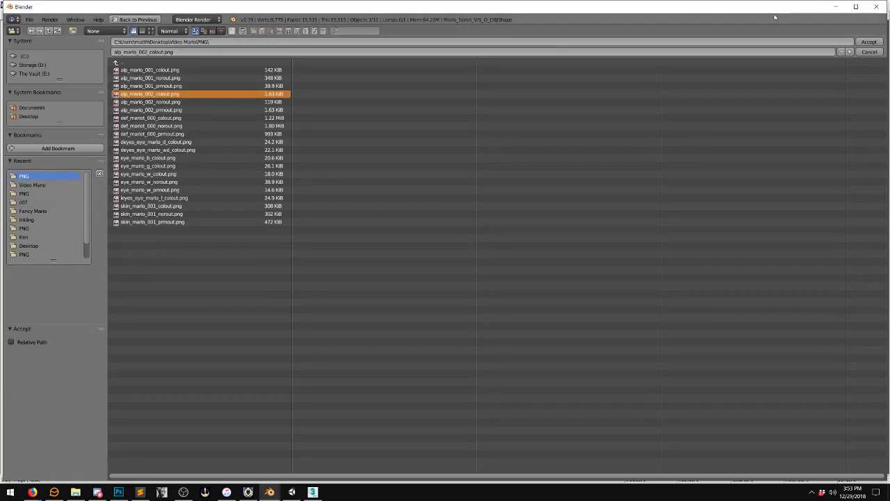
pyautogui.click(869, 42)
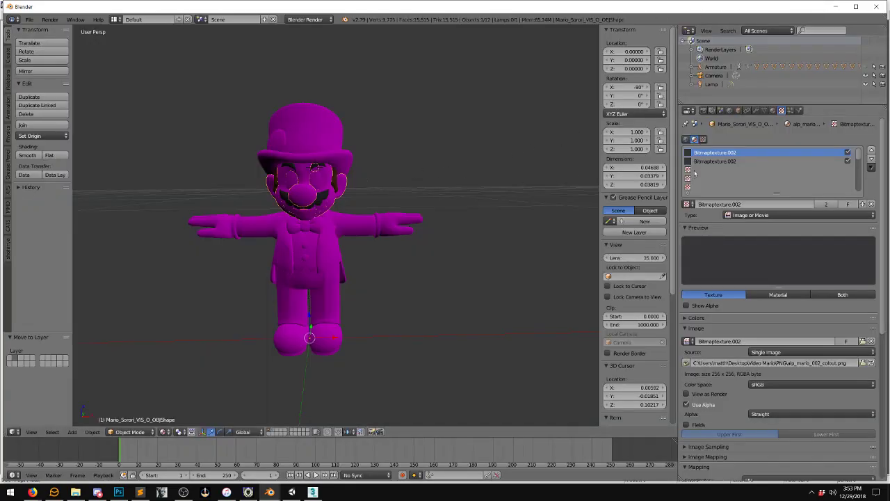
# Try to load def_mariot_000_col.nutexb from the c07 folder as the def_mariot_000 material's texture image
pyautogui.click(772, 110)
pyautogui.click(726, 168)
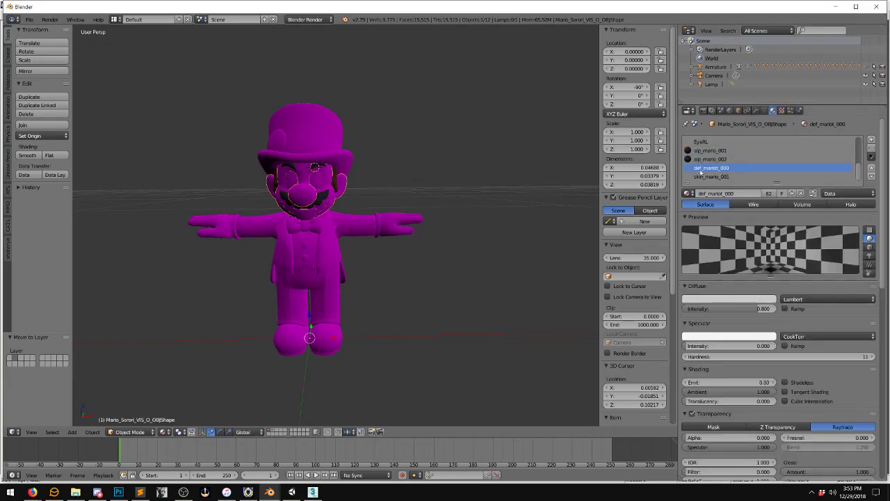
pyautogui.click(782, 110)
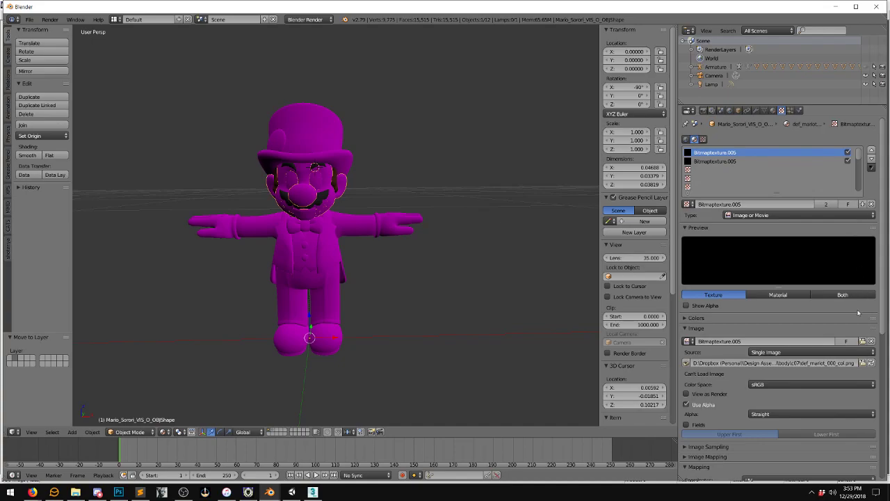
pyautogui.click(862, 362)
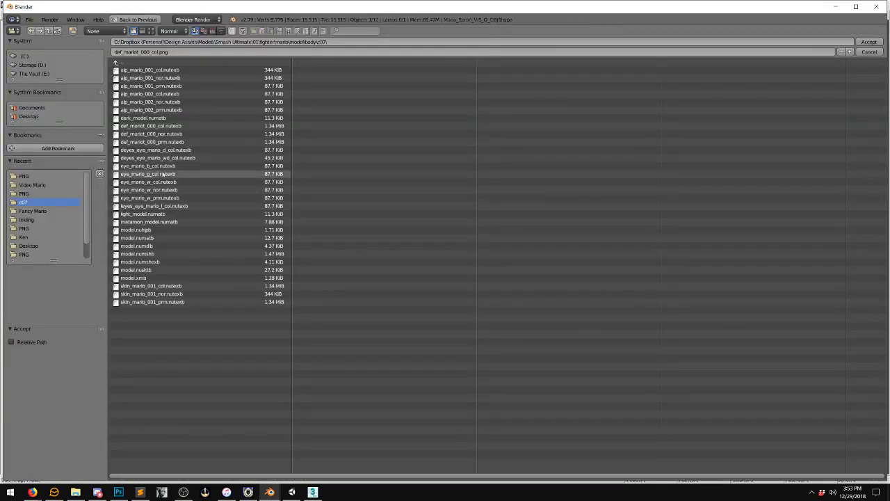
pyautogui.click(168, 125)
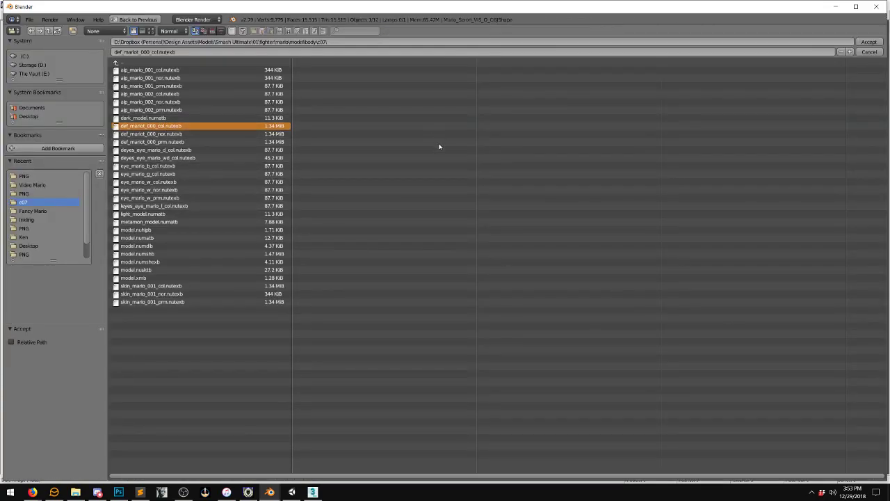
pyautogui.click(869, 41)
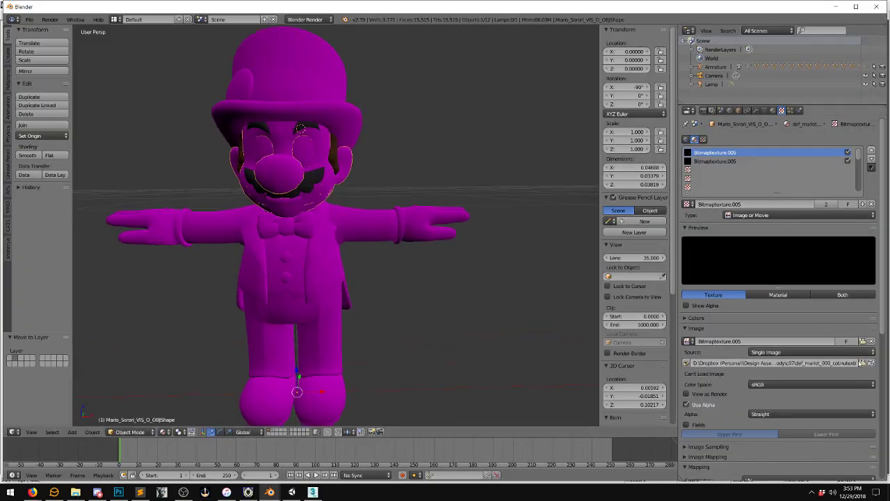
# Load def_mariot_000_colout.png from the Video Mario PNG folder as the def_mariot_000 material's texture image
pyautogui.click(863, 362)
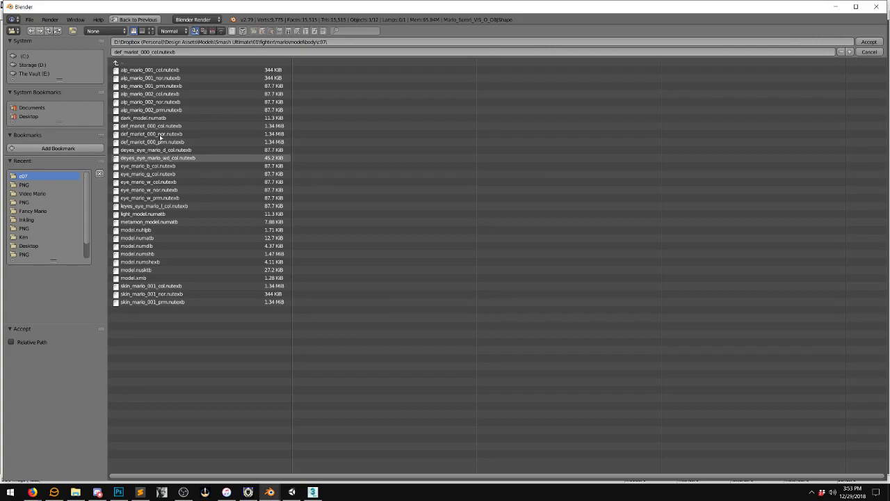
pyautogui.click(25, 185)
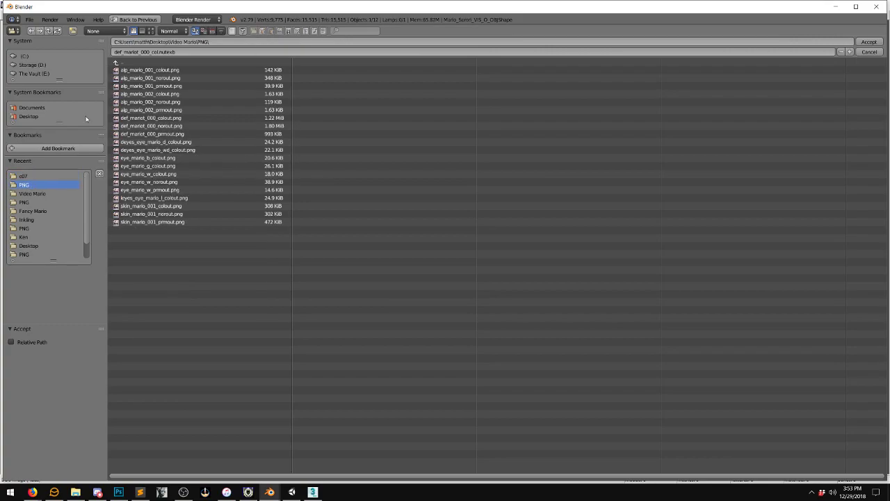
pyautogui.doubleClick(154, 119)
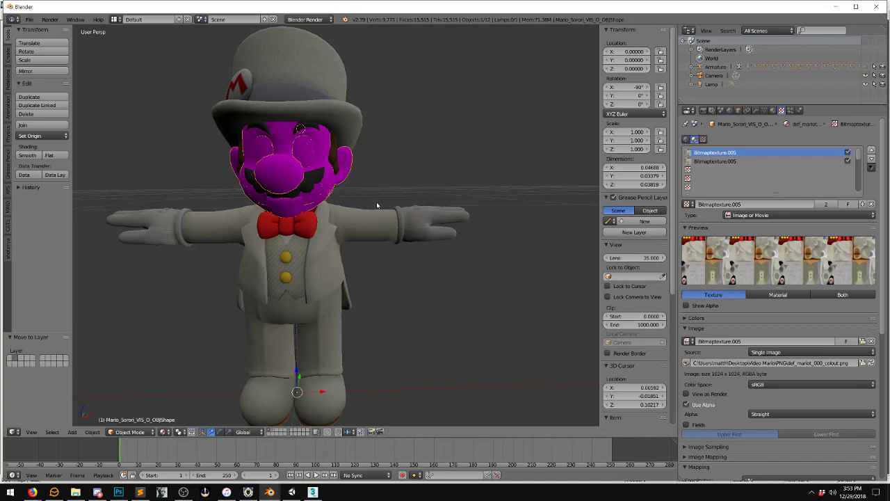
# Load skin_mario_001_colout.png from the PNG folder as the face mesh's skin_mario_001 material texture image
pyautogui.click(772, 110)
pyautogui.click(723, 177)
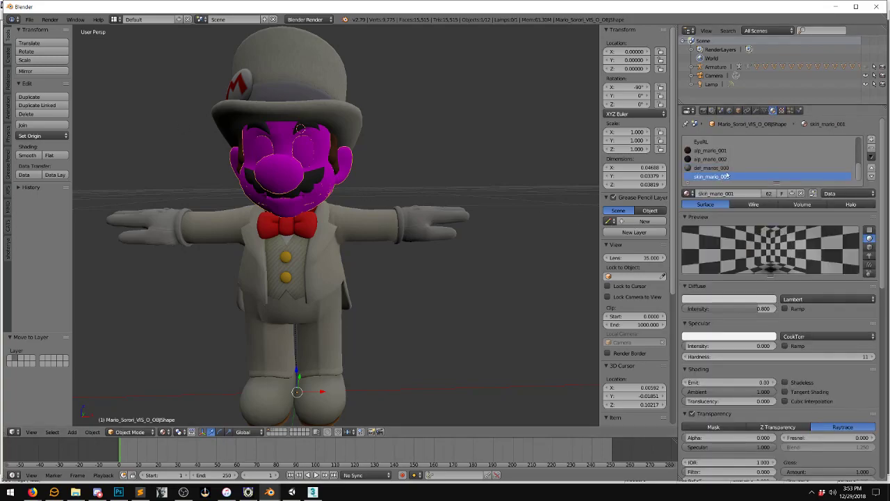
pyautogui.click(782, 110)
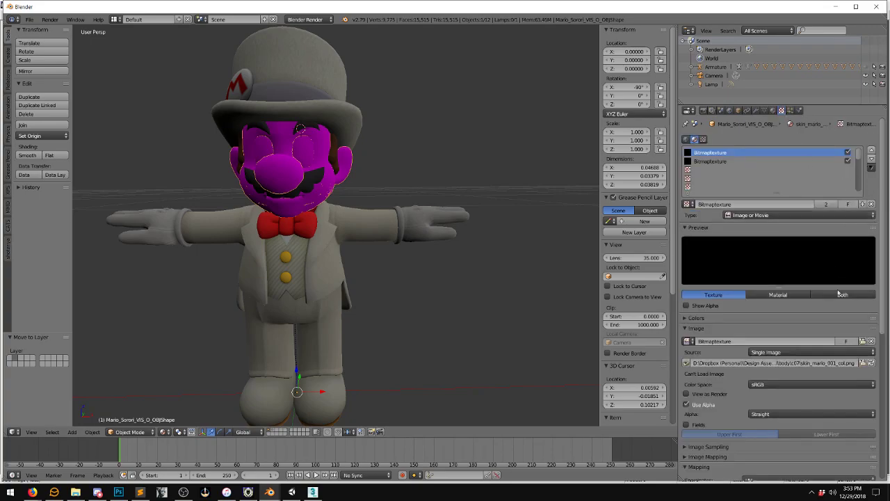
pyautogui.click(867, 362)
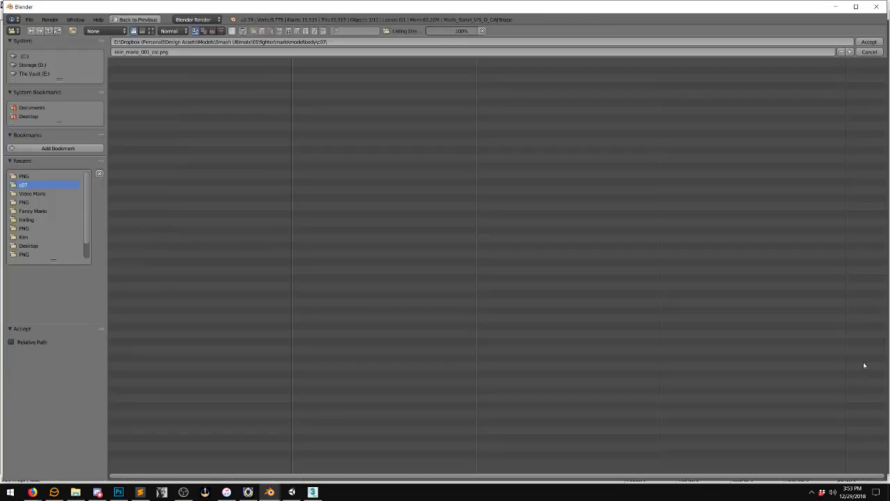
pyautogui.click(24, 176)
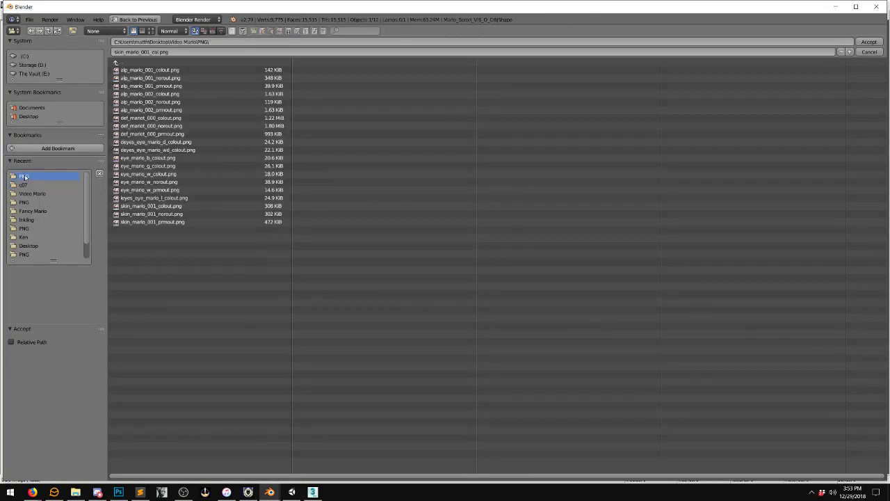
pyautogui.doubleClick(165, 206)
# Select the Mario_Result_VIS_O_OBJShape mesh around Mario's mouth to identify the overlapping expression piece
pyautogui.scroll(2, 254, 197)
pyautogui.moveTo(255, 197)
pyautogui.mouseDown(button='middle')
pyautogui.moveTo(291, 197)
pyautogui.moveTo(257, 189)
pyautogui.mouseUp(button='middle')
pyautogui.rightClick(258, 189)
pyautogui.rightClick(259, 187)
pyautogui.rightClick(259, 187)
pyautogui.rightClick(255, 170)
pyautogui.rightClick(254, 182)
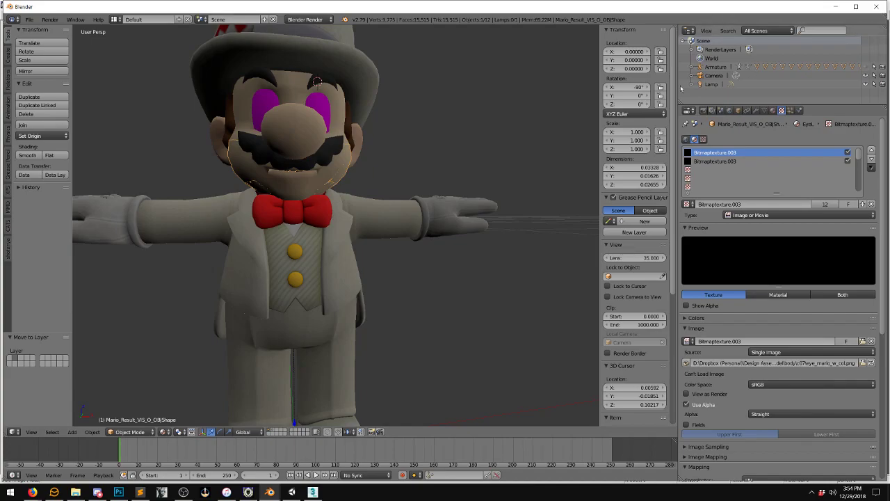
# Expand the Armature in the scene hierarchy and hide the Mario_Result_VIS_O_OBJShape mesh
pyautogui.click(691, 66)
pyautogui.scroll(-4, 723, 80)
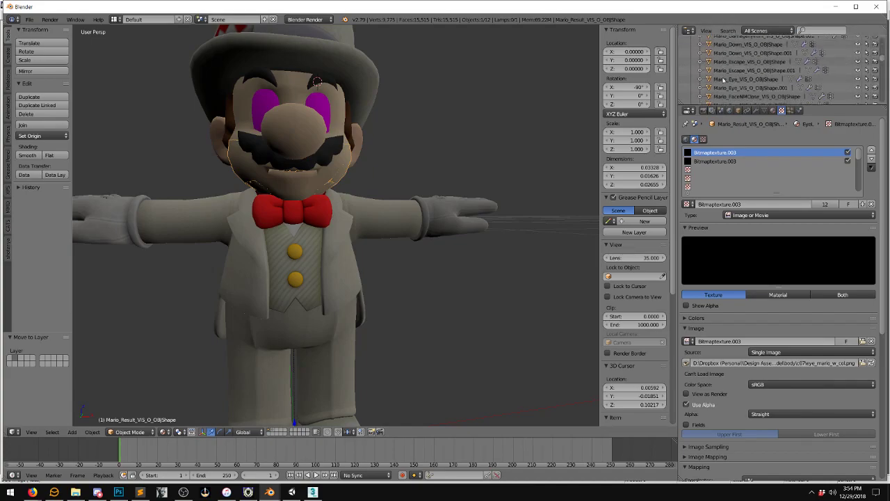
pyautogui.scroll(-5, 723, 81)
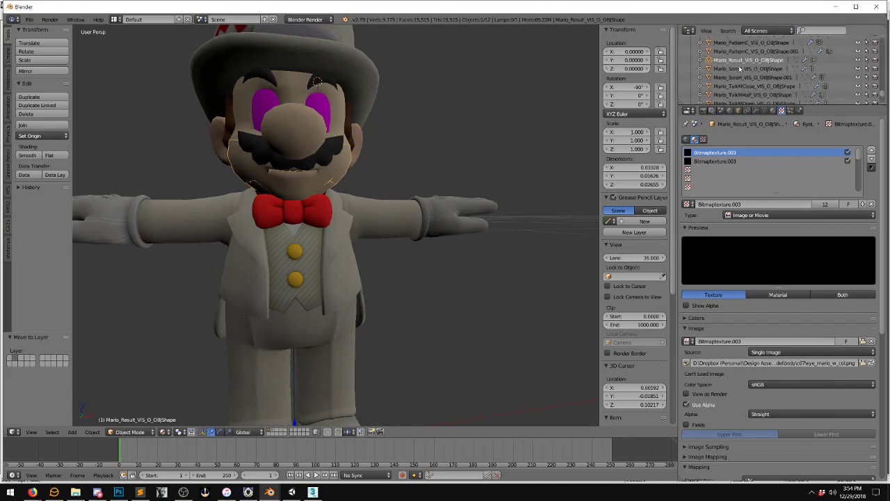
pyautogui.click(860, 61)
pyautogui.click(860, 60)
pyautogui.click(860, 60)
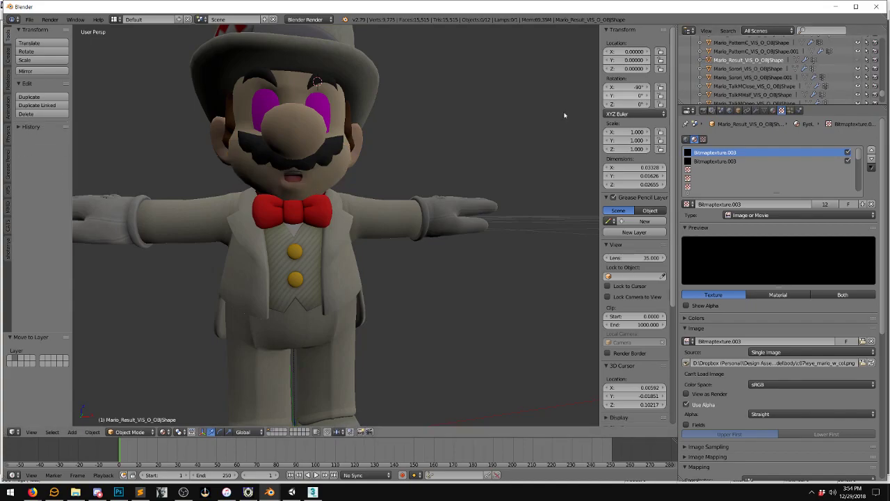
# Select the Mario_Sorori face mesh, examine the open mouth, and show Mario_Result_VIS_O_OBJShape again
pyautogui.rightClick(311, 178)
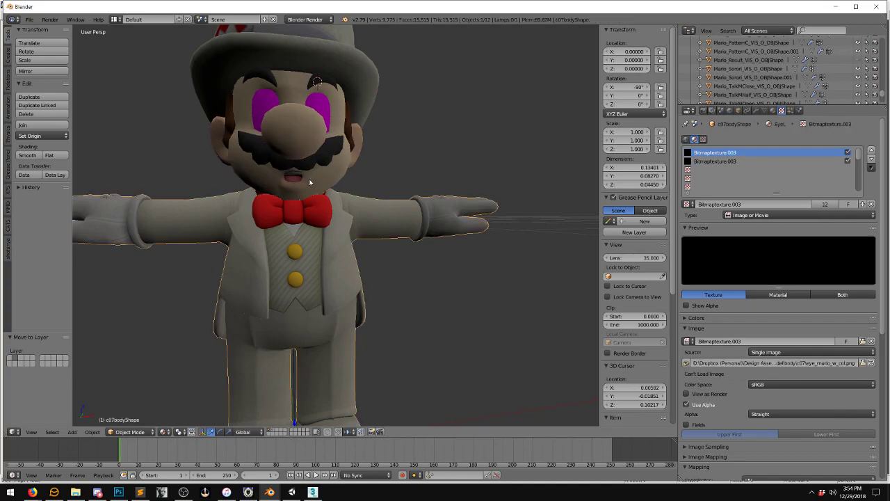
pyautogui.rightClick(322, 177)
pyautogui.scroll(6, 333, 172)
pyautogui.scroll(-5, 336, 171)
pyautogui.moveTo(307, 159)
pyautogui.mouseDown(button='middle')
pyautogui.moveTo(341, 169)
pyautogui.moveTo(305, 164)
pyautogui.mouseUp(button='middle')
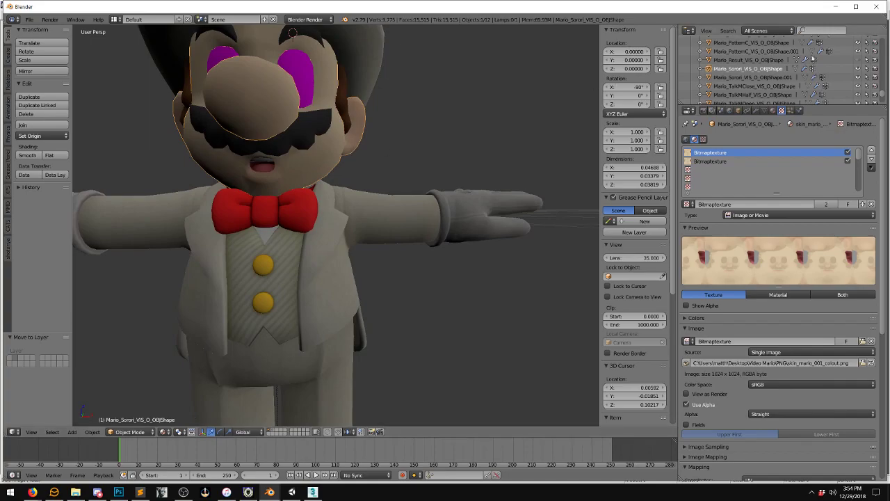
pyautogui.click(859, 60)
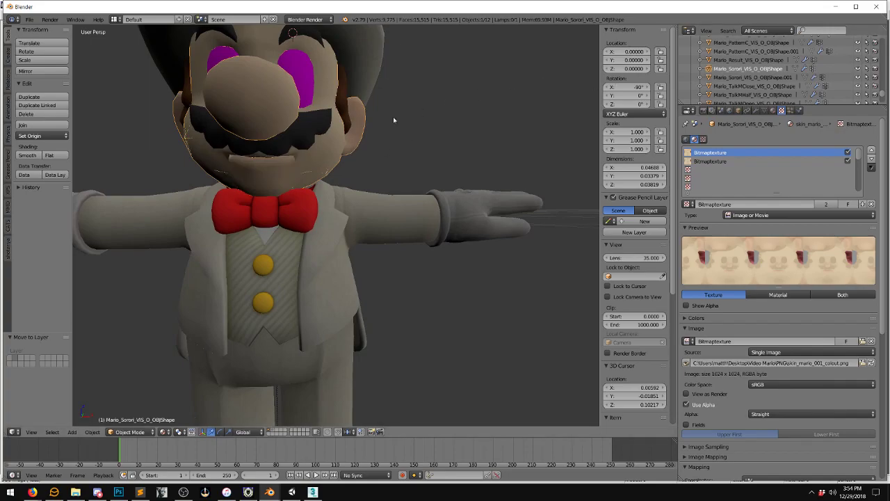
pyautogui.scroll(-4, 349, 141)
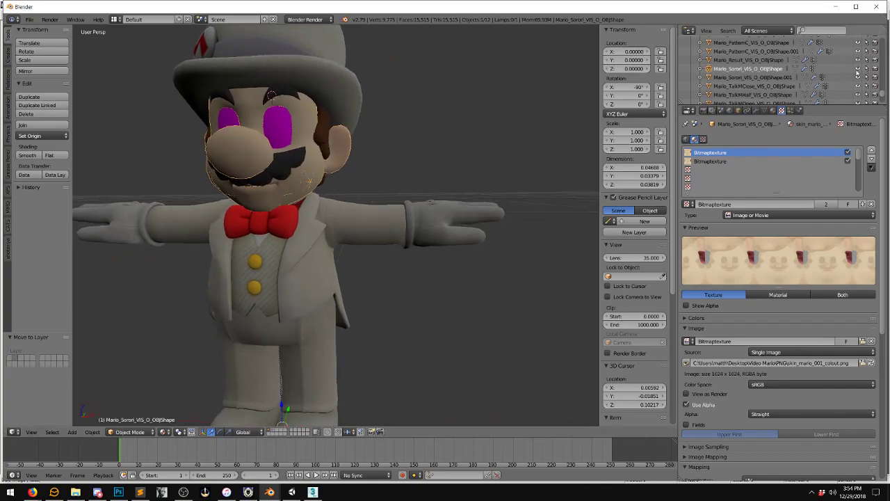
# Toggle the visibility of the two Mario_Sorori meshes to check which parts of the face each one covers
pyautogui.click(858, 69)
pyautogui.click(858, 77)
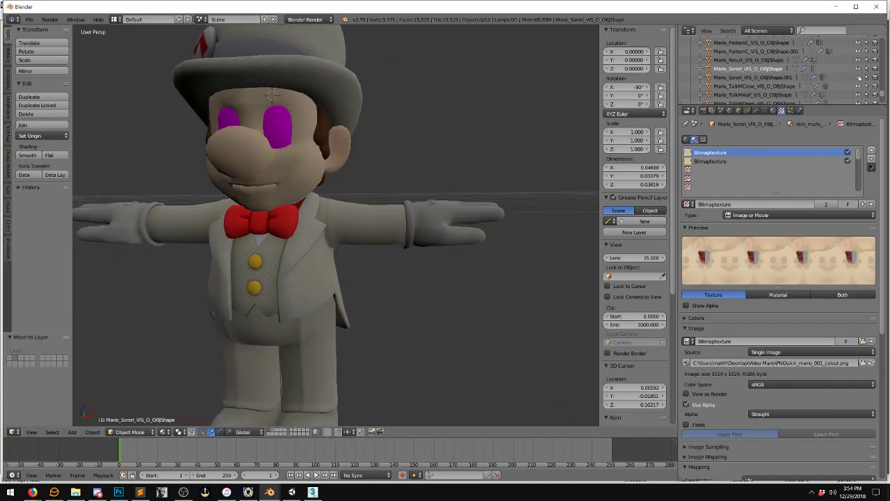
pyautogui.click(859, 77)
pyautogui.click(859, 78)
pyautogui.scroll(-1, 842, 79)
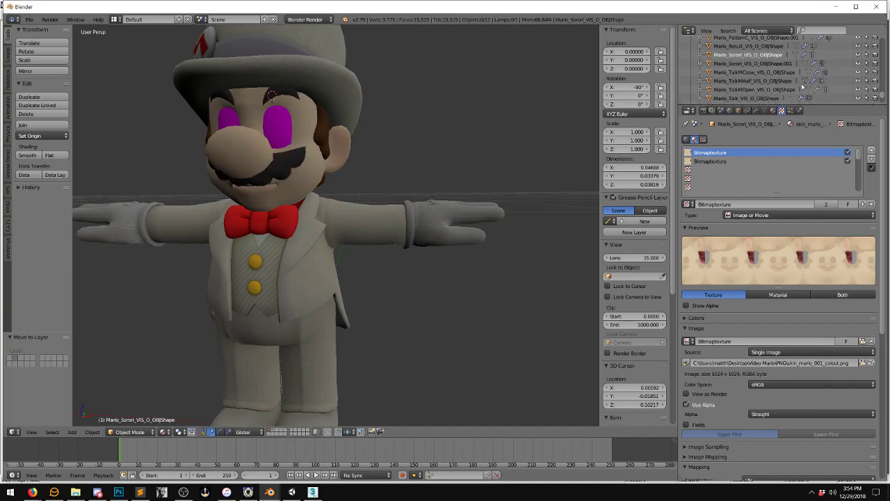
pyautogui.click(858, 64)
pyautogui.click(858, 64)
pyautogui.moveTo(273, 157); pyautogui.dragTo(278, 154, button='middle')
# Select the Mario_Eye_VIS_O_OBJShape mesh and try to load eye_mario_b_col.nutexb from the c07 folder as its texture image
pyautogui.rightClick(286, 125)
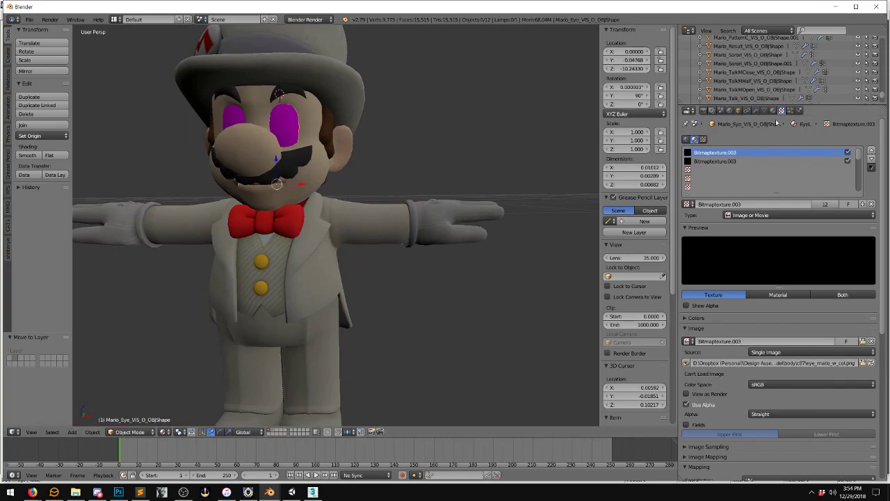
pyautogui.click(862, 363)
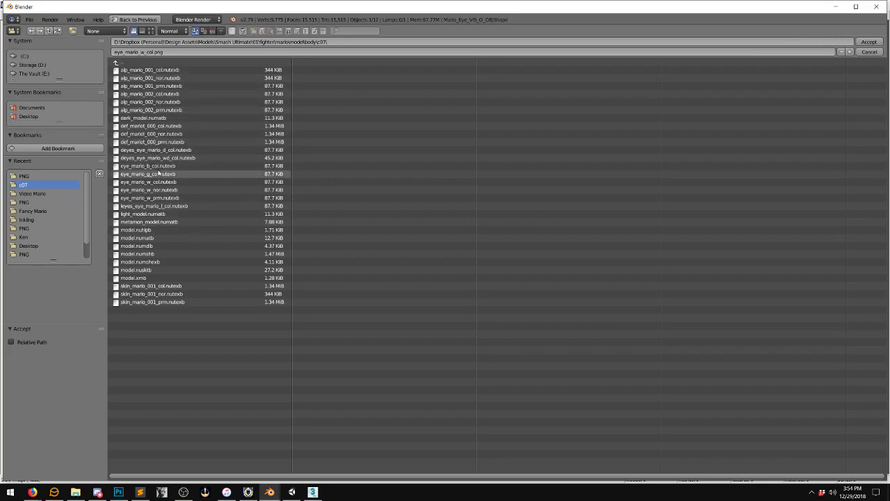
pyautogui.click(169, 166)
pyautogui.click(869, 41)
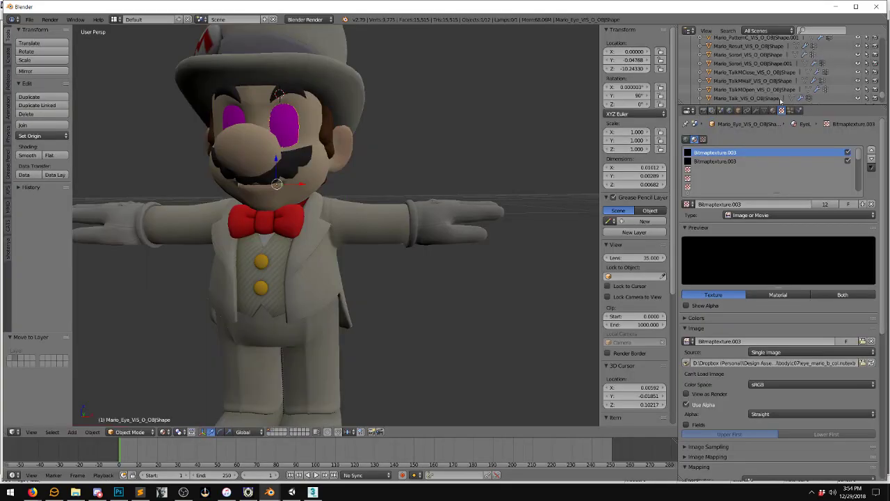
# Select the Mario_Eye_VIS_O_OBJShape.001 mesh and load eye_mario_b_colout.png from the PNG folder as its texture image
pyautogui.scroll(2, 457, 204)
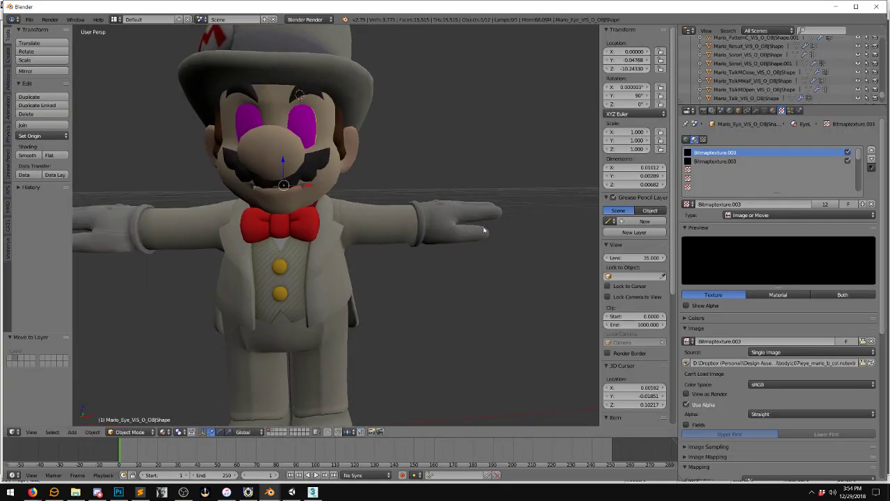
pyautogui.click(773, 111)
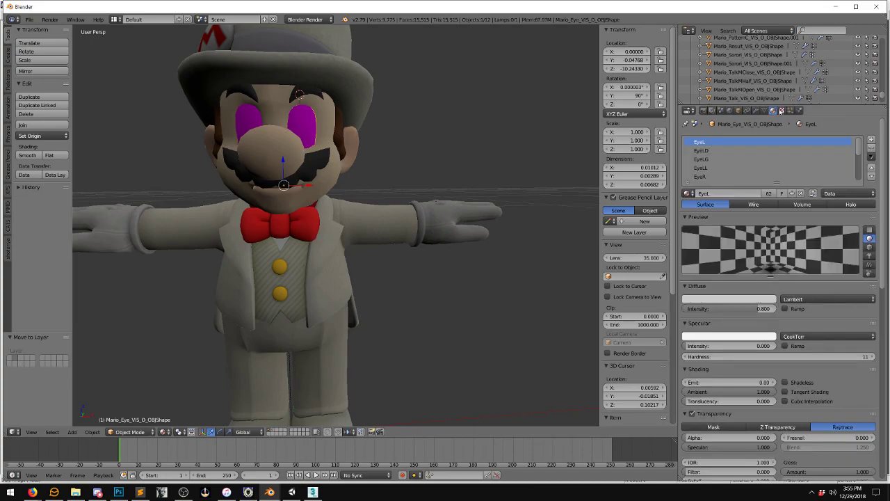
pyautogui.click(781, 110)
pyautogui.rightClick(261, 125)
pyautogui.rightClick(241, 126)
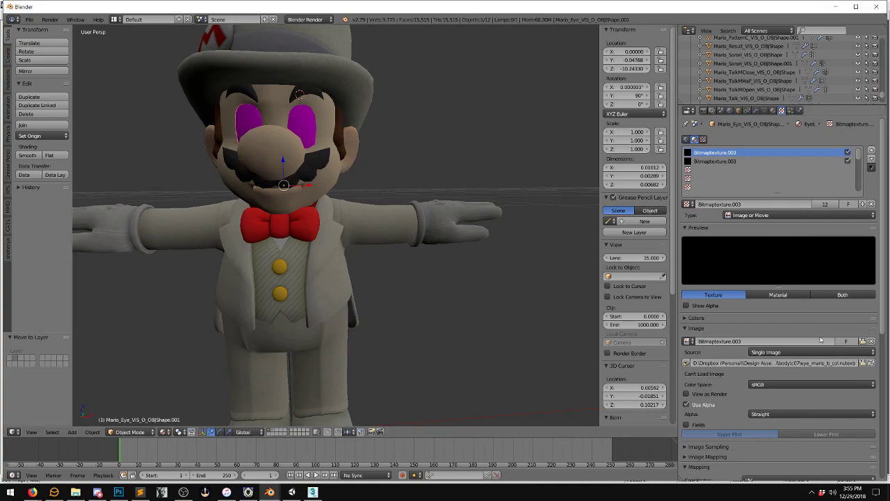
pyautogui.click(869, 363)
pyautogui.click(24, 184)
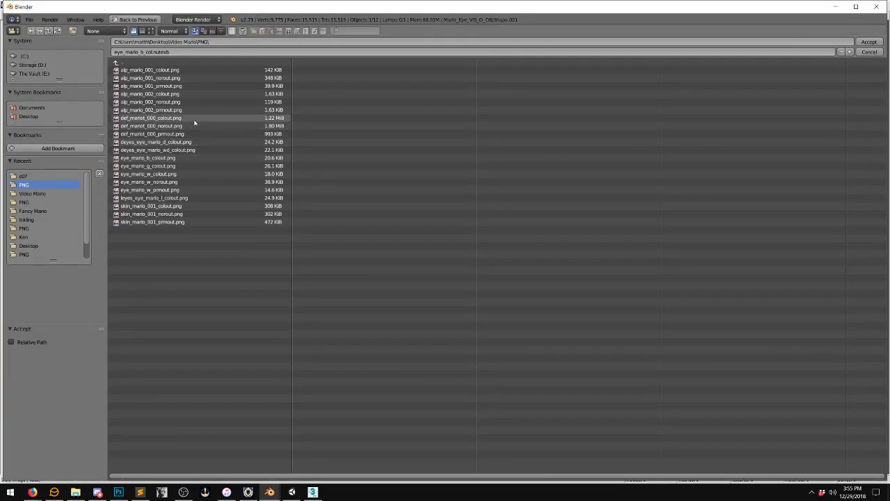
pyautogui.doubleClick(185, 158)
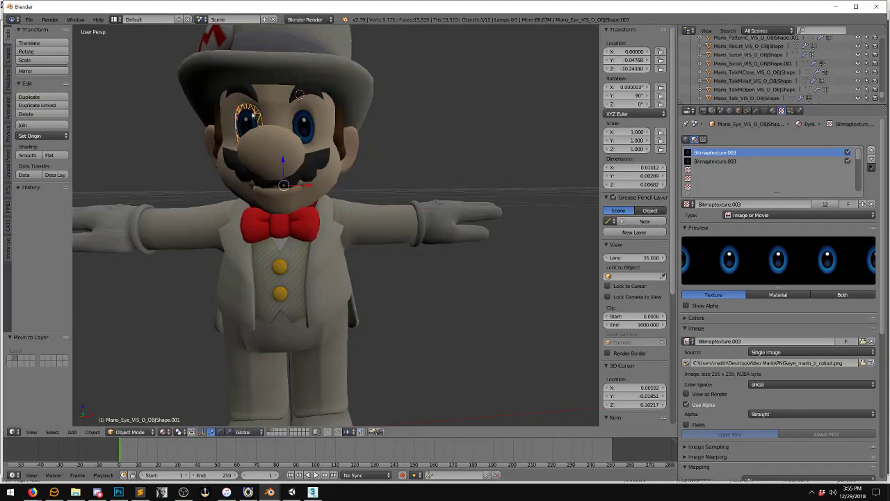
# Check the eye texture up close, then open eye_mario_b_colout.png from the PNG folder in Photoshop
pyautogui.moveTo(290, 100); pyautogui.dragTo(322, 155, button='middle')
pyautogui.scroll(5, 323, 155)
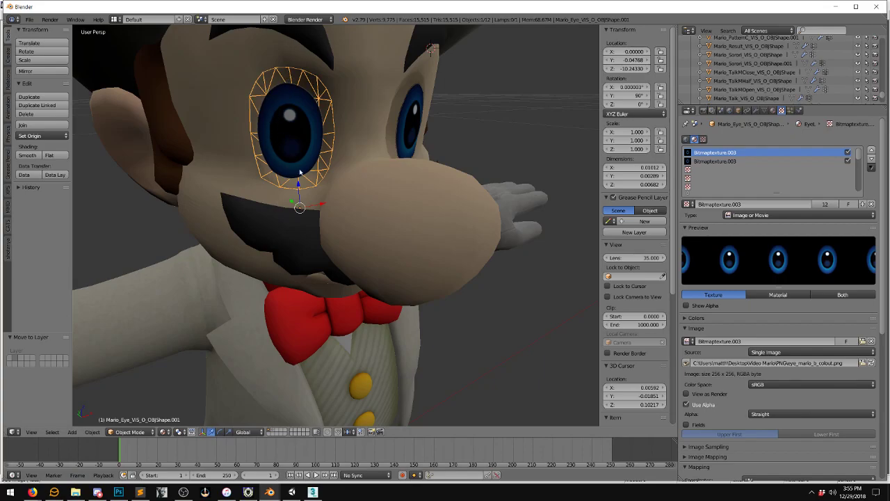
pyautogui.click(76, 492)
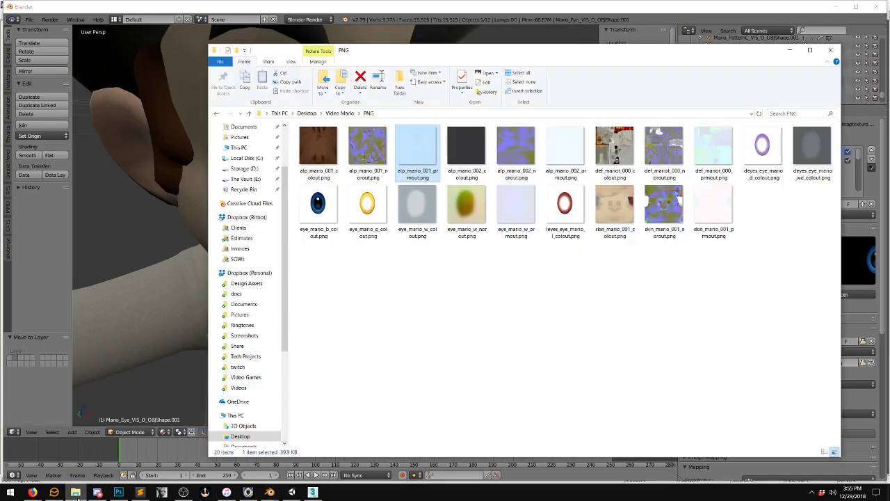
pyautogui.click(304, 198)
pyautogui.rightClick(306, 195)
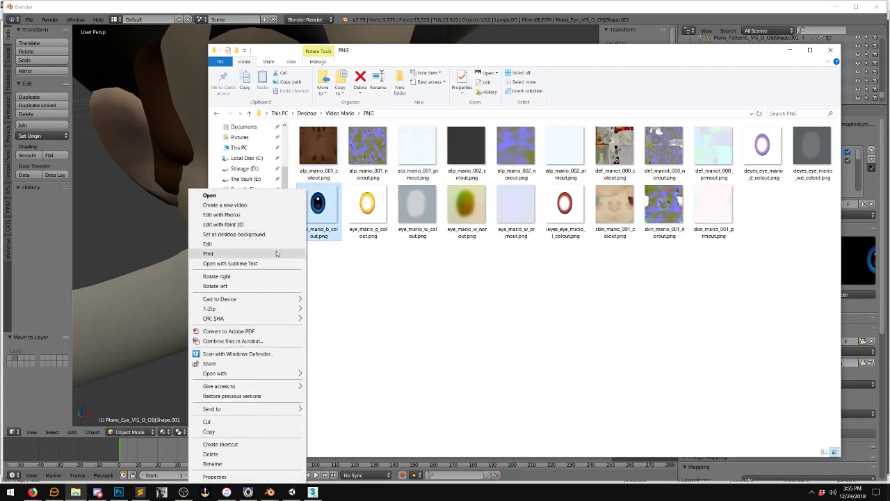
pyautogui.moveTo(233, 374)
pyautogui.click(315, 375)
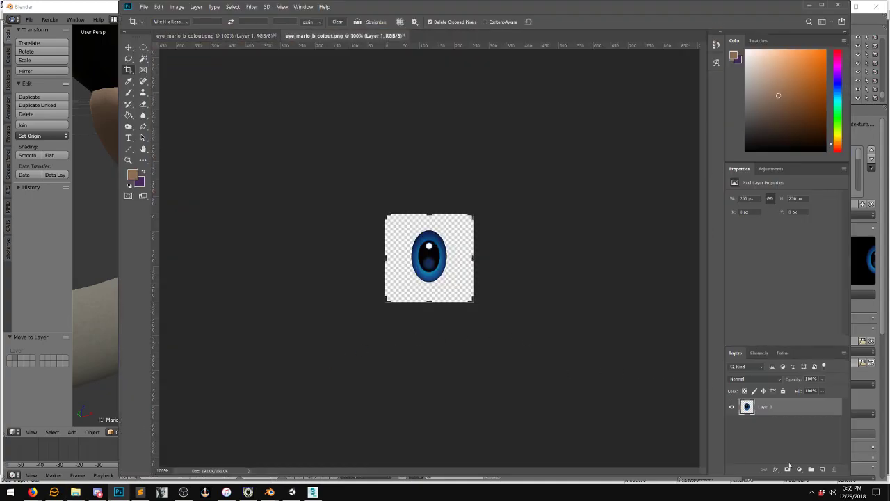
# Add a new layer beneath the eye layer and paint it entirely white with a large brush
pyautogui.click(822, 469)
pyautogui.moveTo(793, 408); pyautogui.dragTo(799, 431)
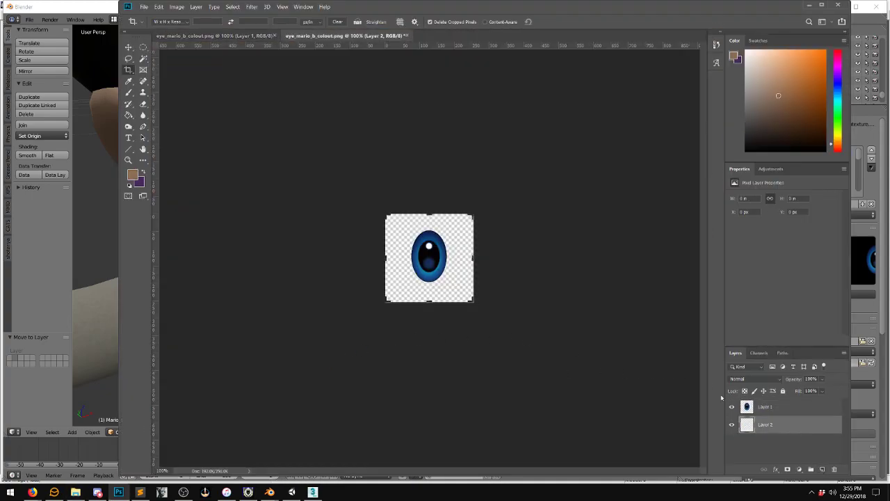
pyautogui.click(128, 92)
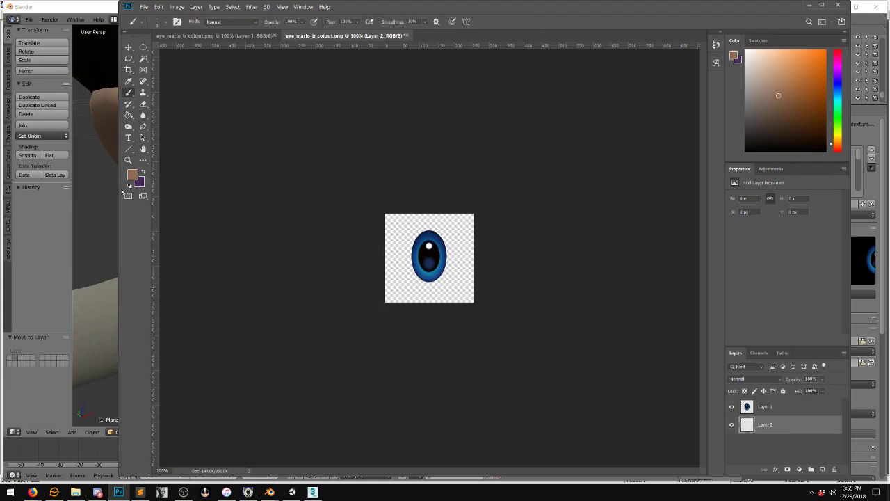
pyautogui.press('d')
pyautogui.click(143, 172)
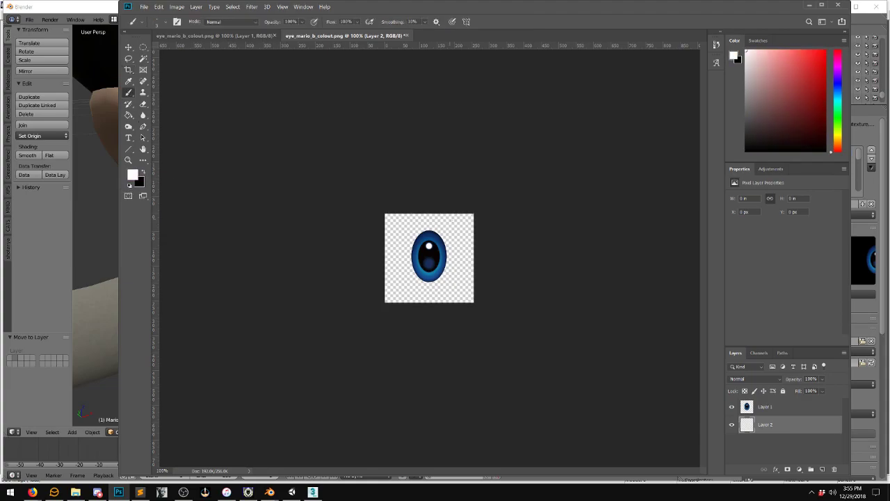
pyautogui.click(162, 24)
pyautogui.click(199, 49)
pyautogui.moveTo(471, 248)
pyautogui.mouseDown()
pyautogui.moveTo(354, 229)
pyautogui.moveTo(450, 257)
pyautogui.moveTo(361, 305)
pyautogui.mouseUp()
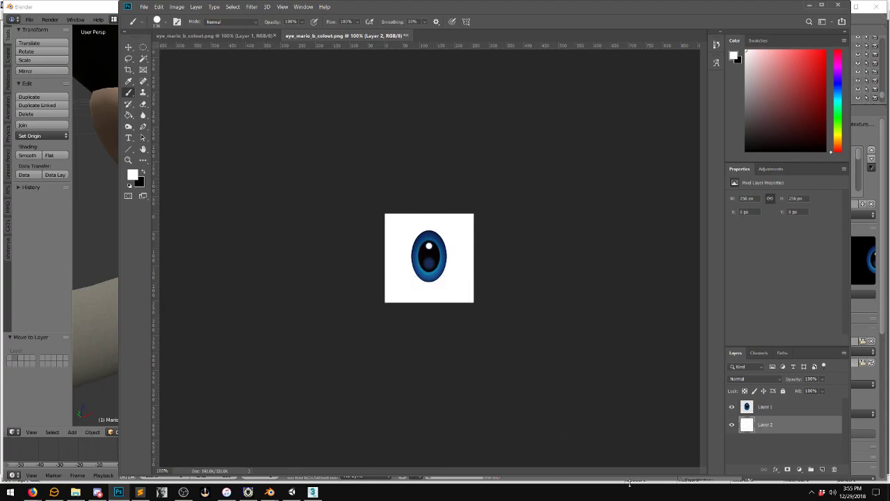
# Merge the eye layer with the white background layer and save eye_mario_b_colout.png
pyautogui.keyDown('shift'); pyautogui.click(800, 410); pyautogui.keyUp('shift')
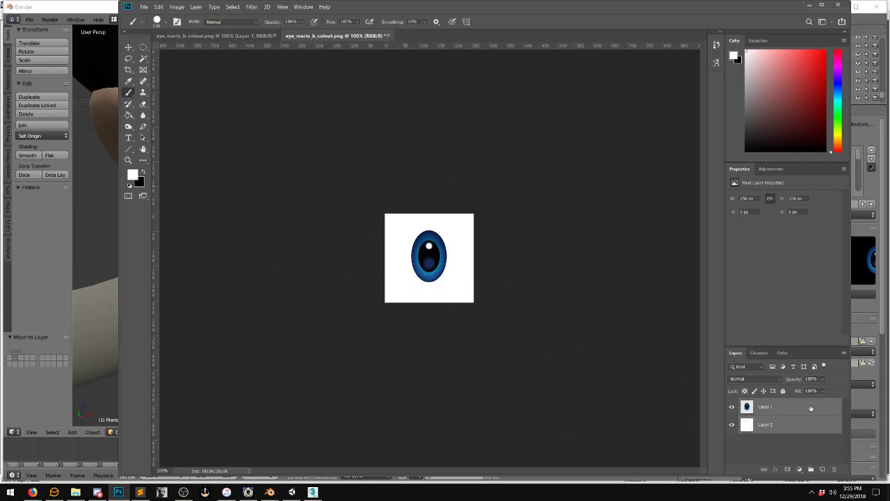
pyautogui.hotkey('ctrl', 'e')
pyautogui.hotkey('ctrl', 's')
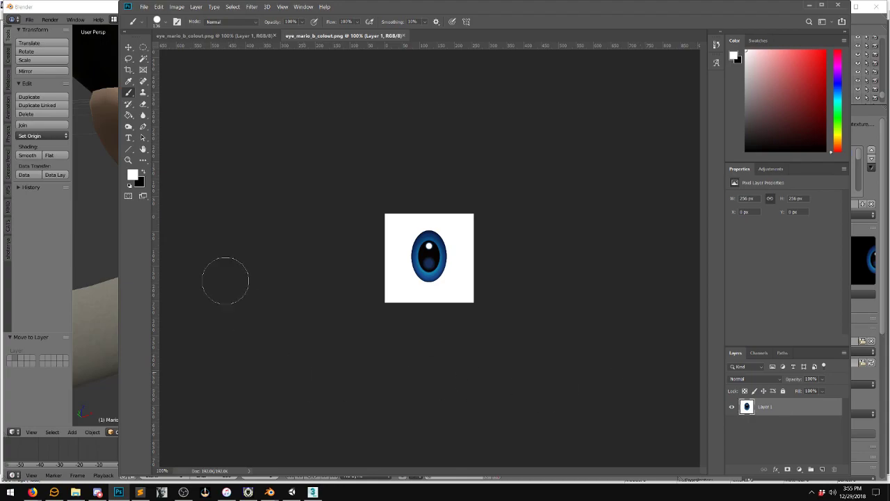
# Switch to Blender and reload eye_mario_b_colout.png from the Video Mario PNG folder as the eye mesh's texture image
pyautogui.click(86, 7)
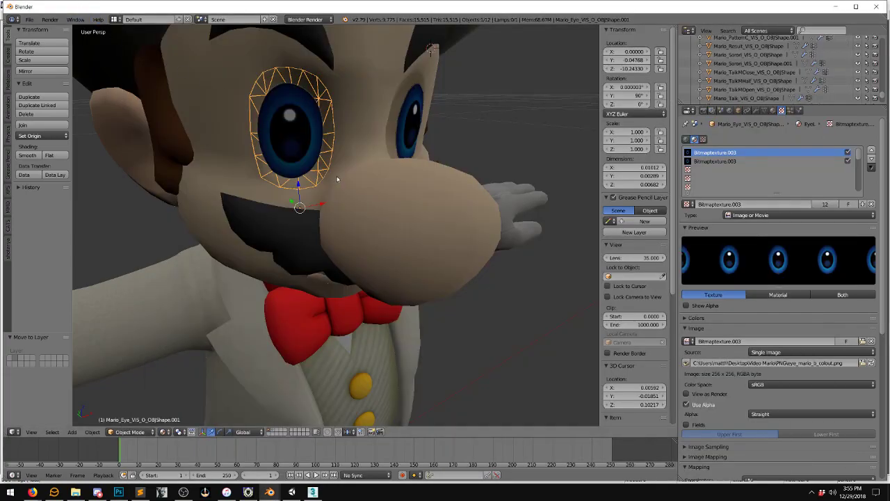
pyautogui.moveTo(286, 118); pyautogui.dragTo(318, 124, button='middle')
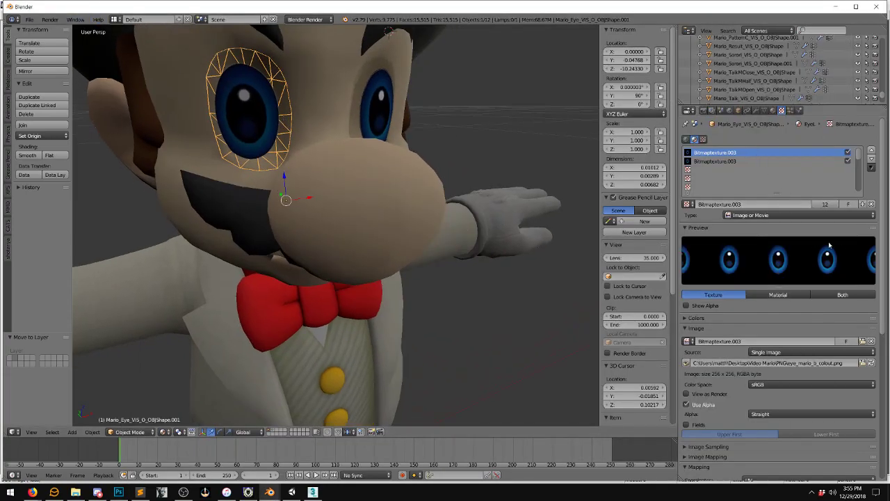
pyautogui.click(766, 111)
pyautogui.click(782, 111)
pyautogui.click(865, 363)
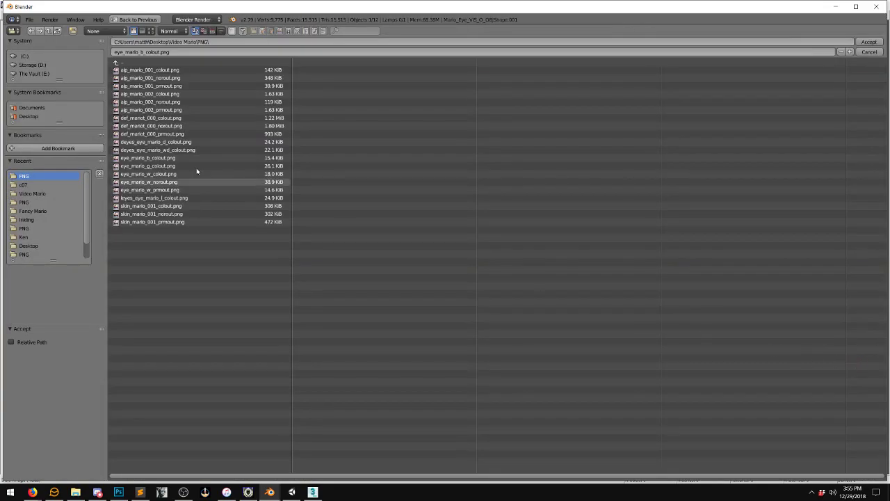
pyautogui.click(24, 185)
pyautogui.click(32, 194)
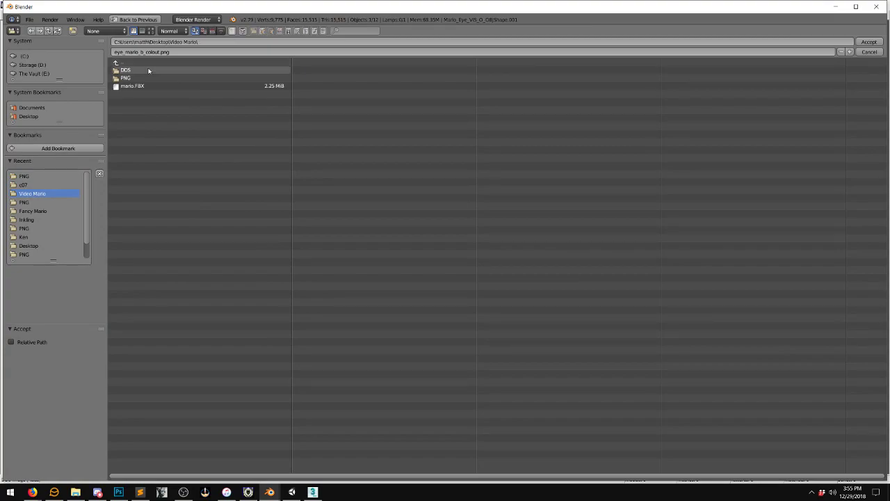
pyautogui.click(139, 78)
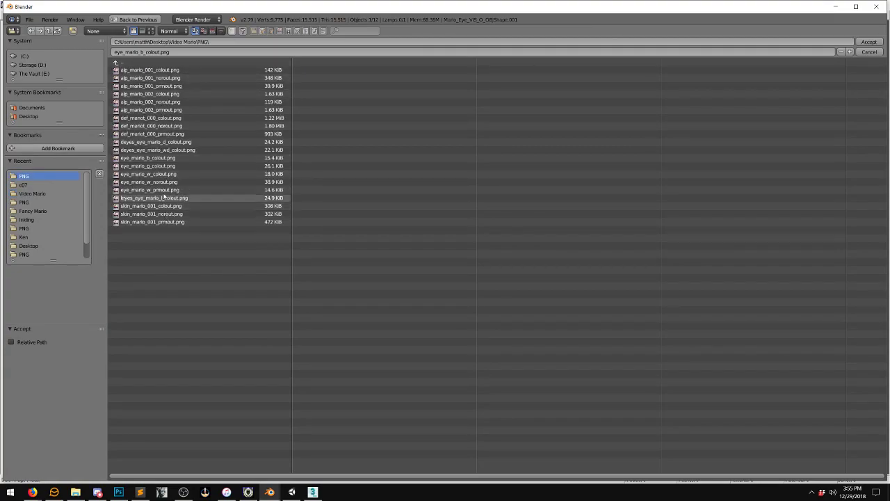
pyautogui.doubleClick(167, 158)
pyautogui.moveTo(183, 158); pyautogui.dragTo(251, 118, button='middle')
pyautogui.scroll(-2, 235, 121)
# Make the Armature visible in the viewport and bring up the object properties
pyautogui.scroll(5, 832, 64)
pyautogui.scroll(10, 832, 64)
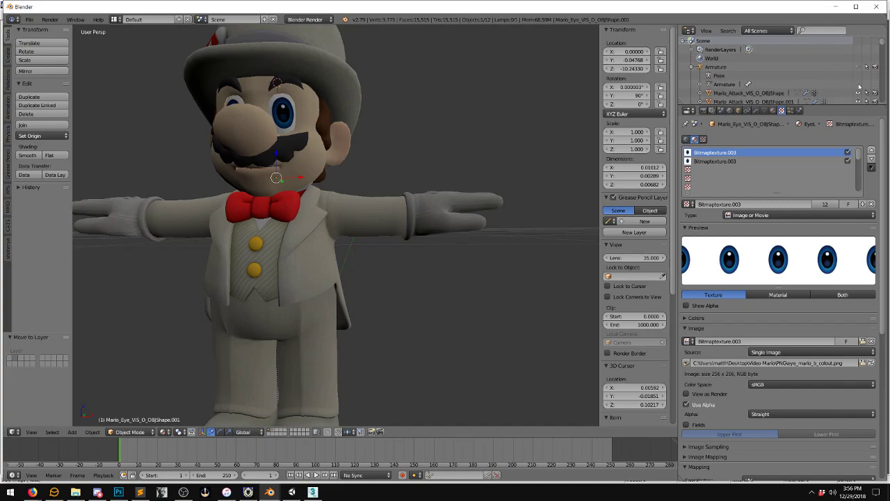
pyautogui.click(858, 67)
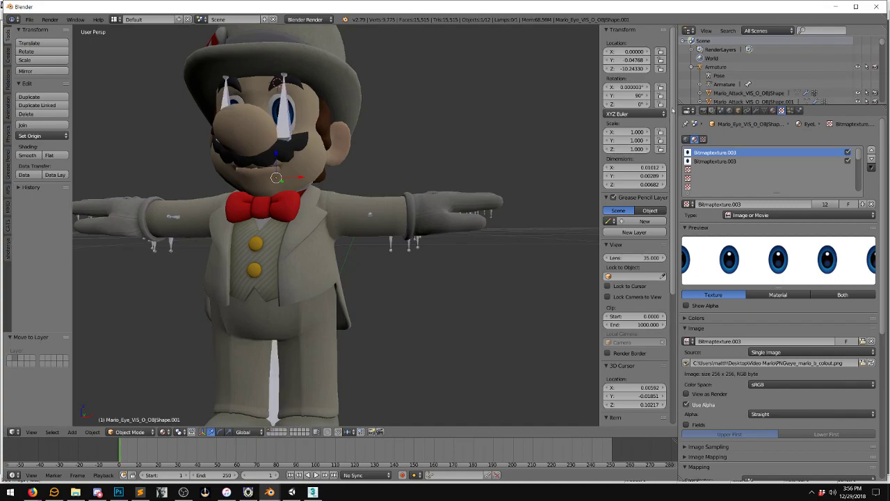
pyautogui.moveTo(251, 223); pyautogui.dragTo(278, 221, button='middle')
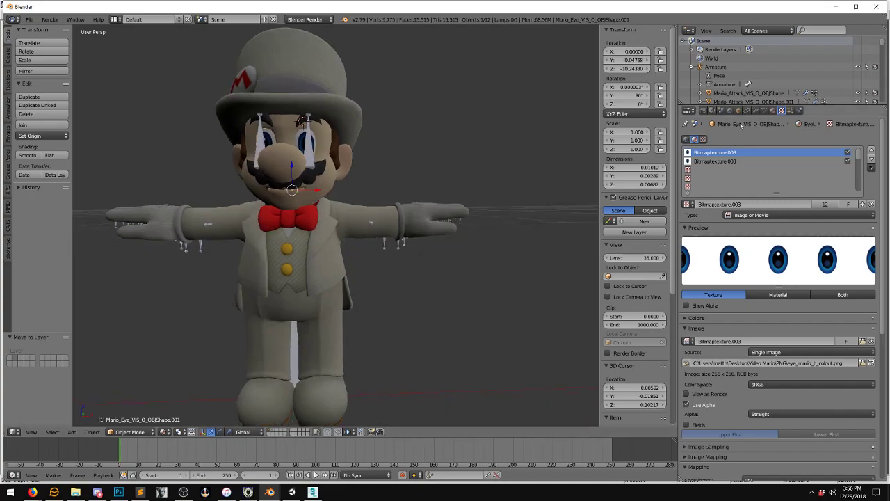
pyautogui.click(738, 110)
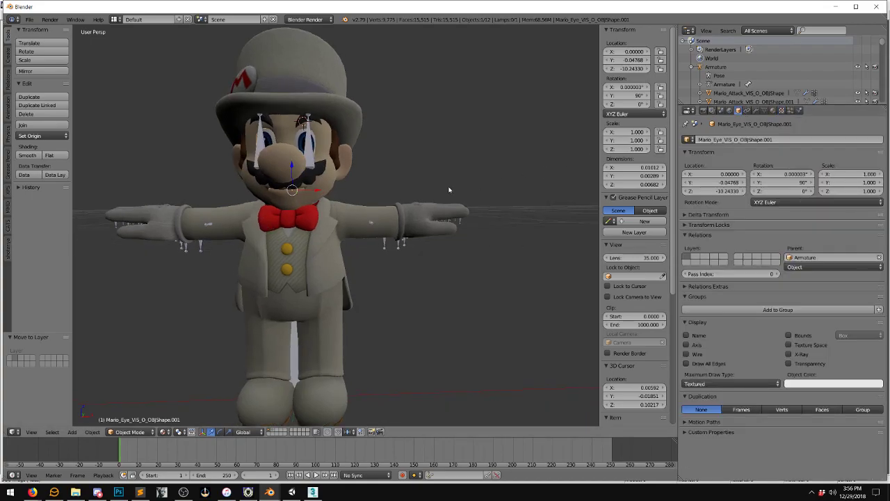
pyautogui.moveTo(448, 186); pyautogui.dragTo(435, 185, button='middle')
# Save the scene as demo.blend in the Video Mario folder
pyautogui.click(29, 18)
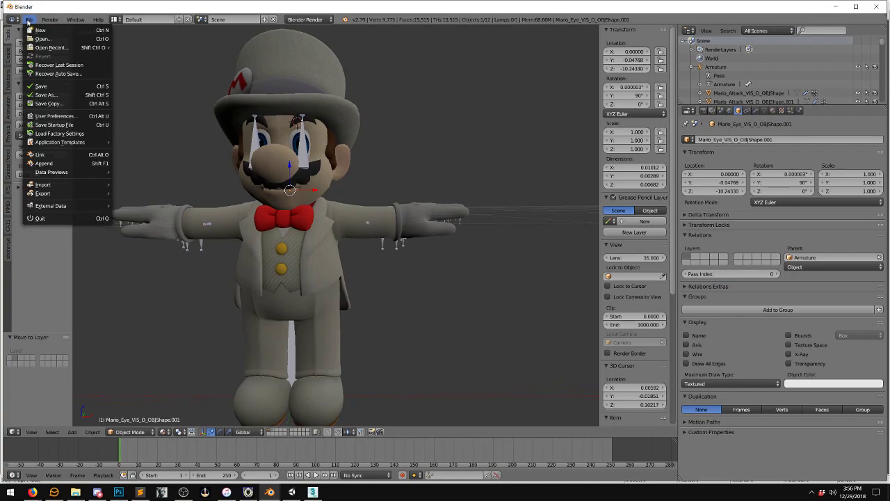
pyautogui.click(46, 88)
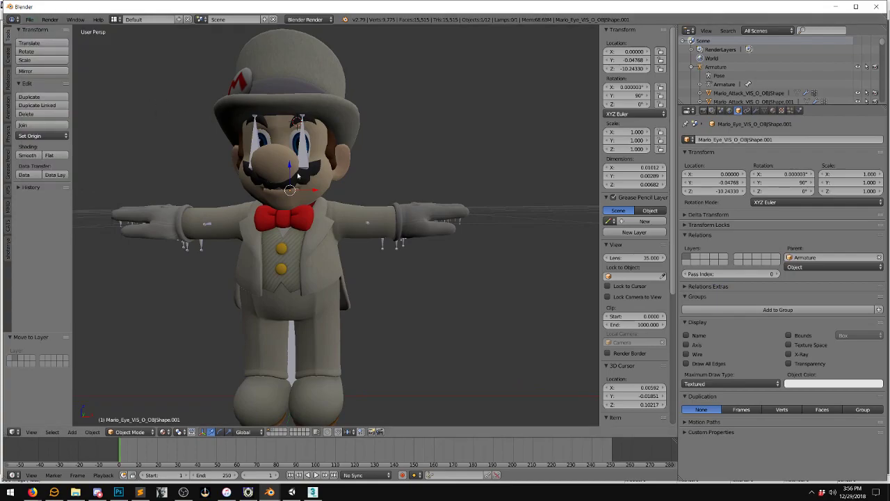
pyautogui.click(30, 20)
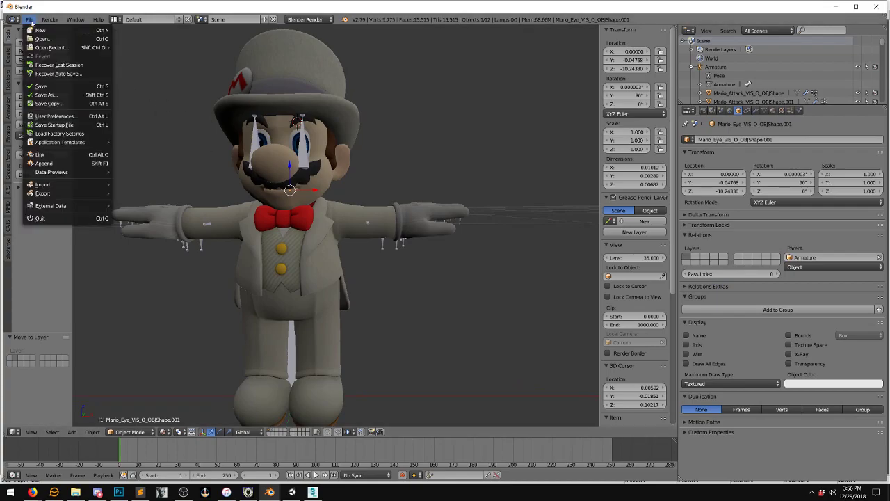
pyautogui.click(46, 87)
pyautogui.click(32, 193)
pyautogui.click(139, 52)
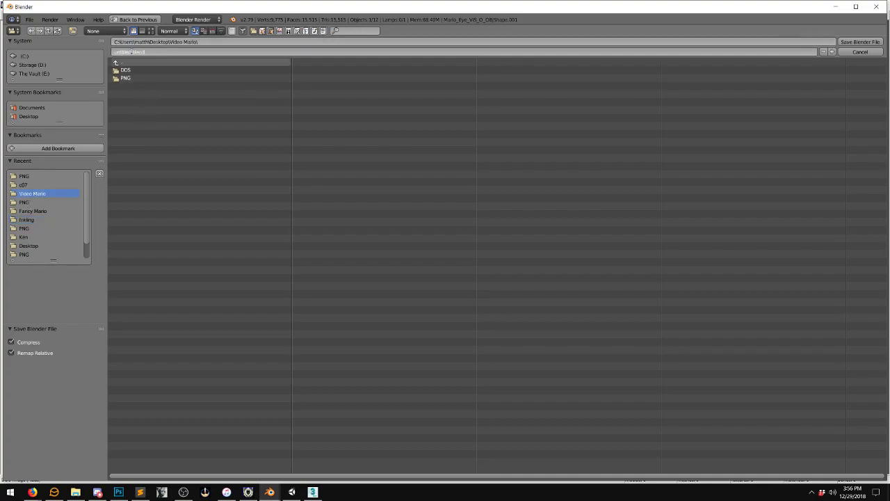
pyautogui.write('demo')
pyautogui.click(867, 45)
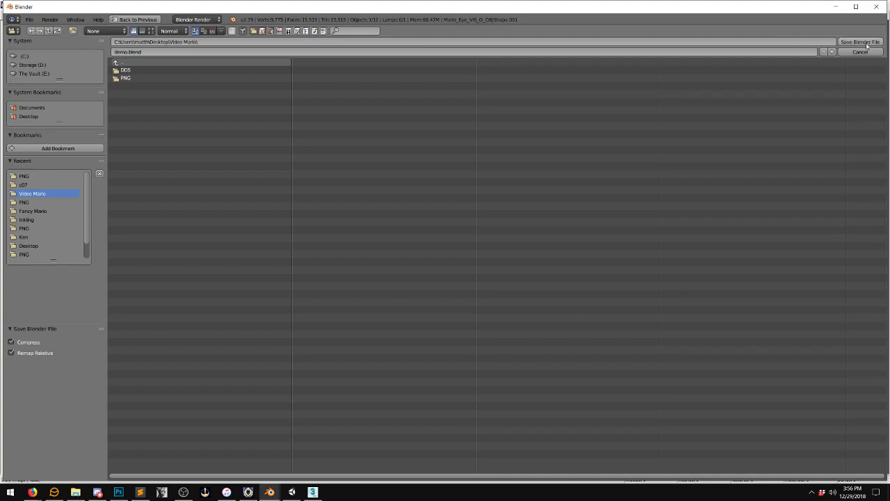
pyautogui.click(863, 42)
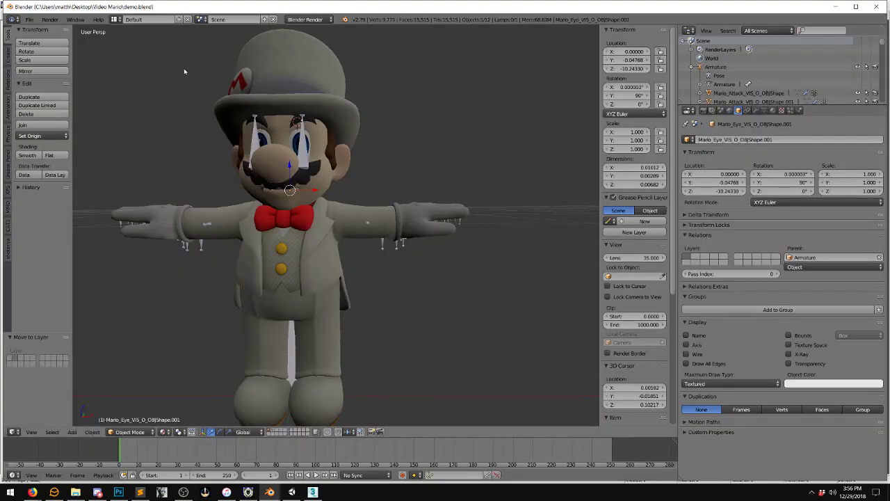
# Pack the external texture files into the blend file
pyautogui.click(29, 18)
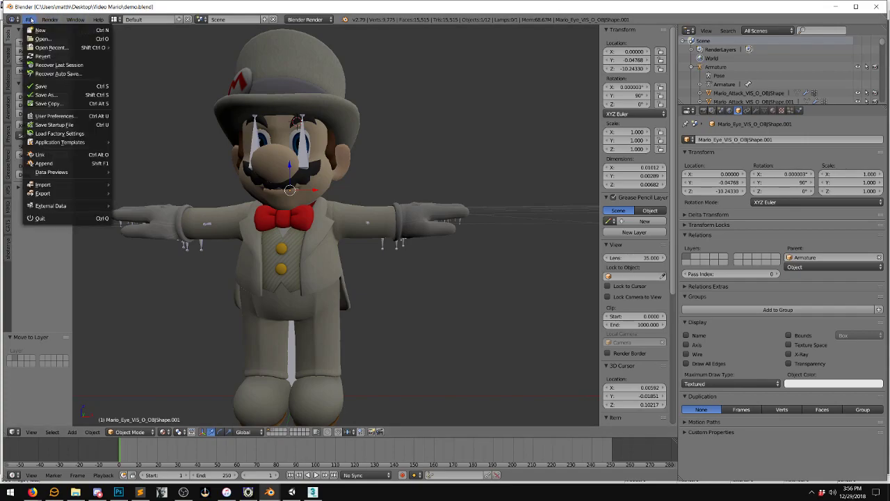
pyautogui.moveTo(65, 196)
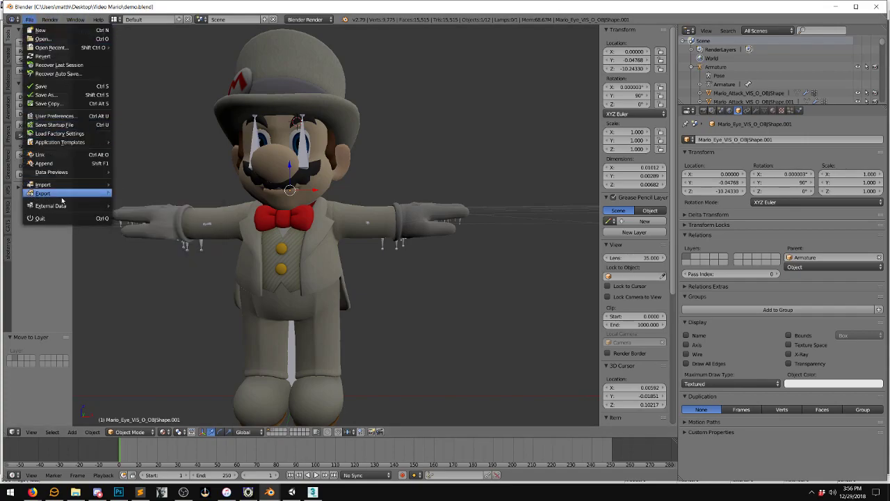
pyautogui.click(136, 218)
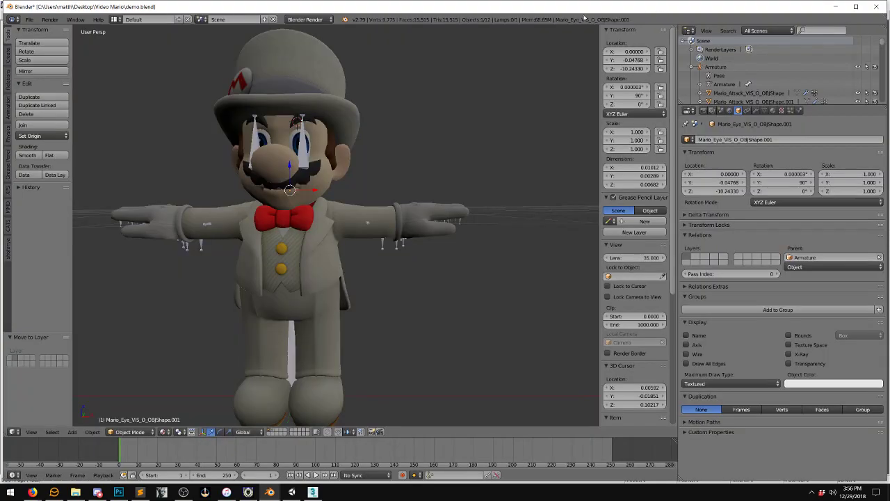
# Select the Armature, turn on X-Ray display and set its maximum draw type to Wire
pyautogui.moveTo(278, 188); pyautogui.dragTo(255, 194, button='middle')
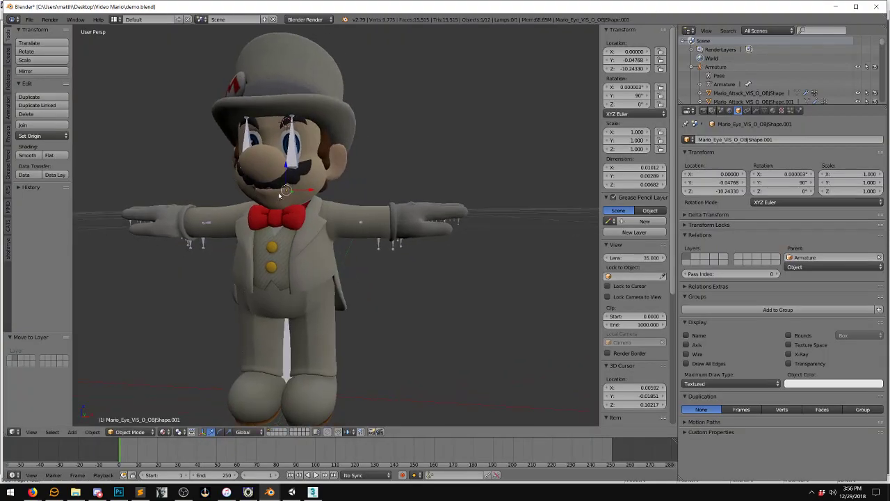
pyautogui.rightClick(293, 152)
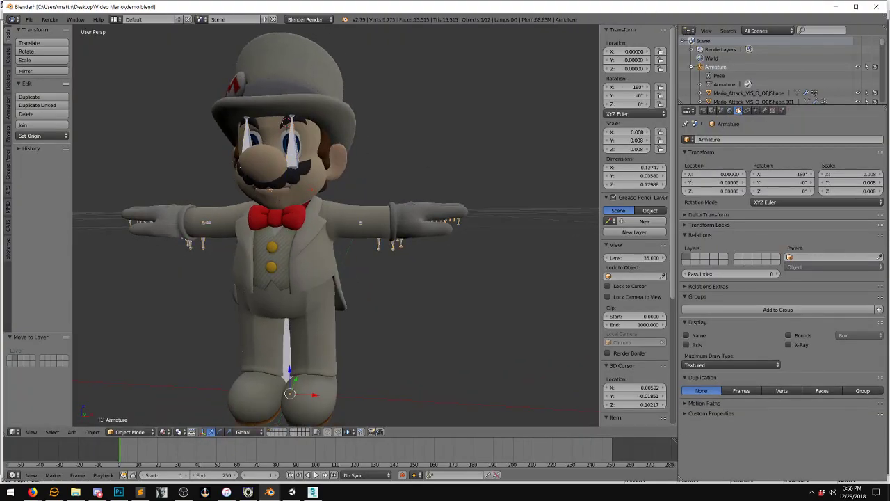
pyautogui.click(8, 227)
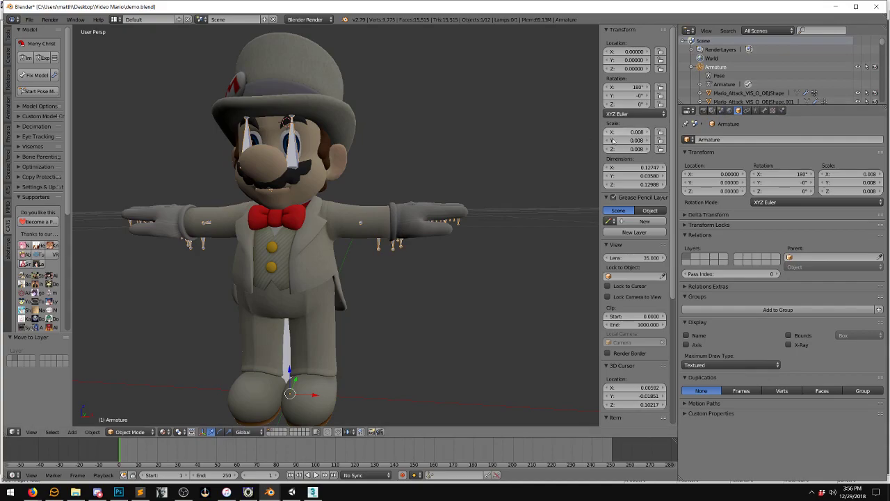
pyautogui.click(789, 345)
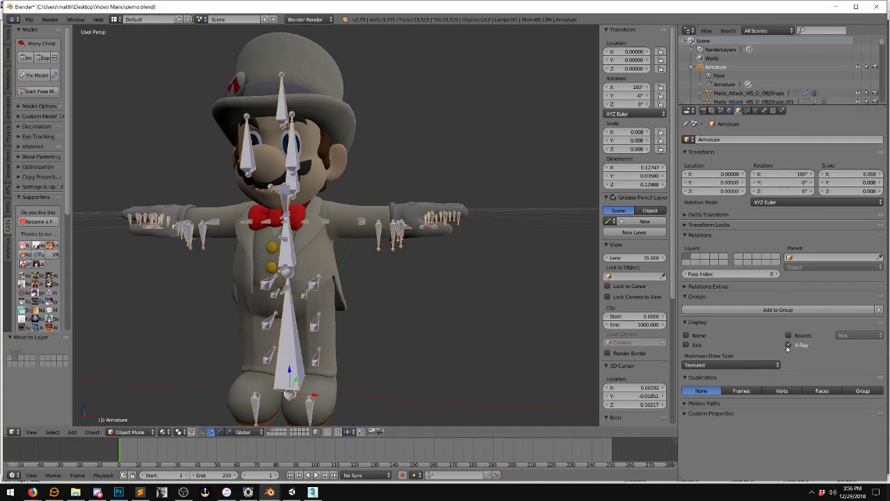
pyautogui.click(705, 363)
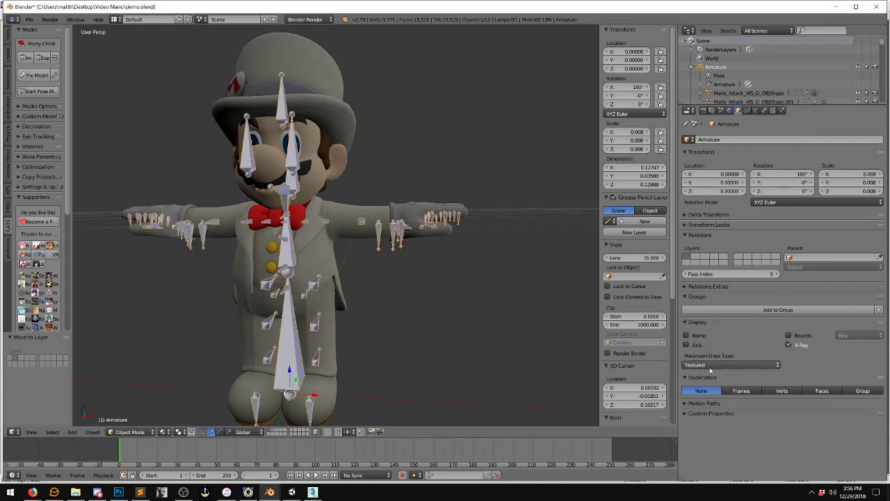
pyautogui.click(712, 372)
pyautogui.click(711, 345)
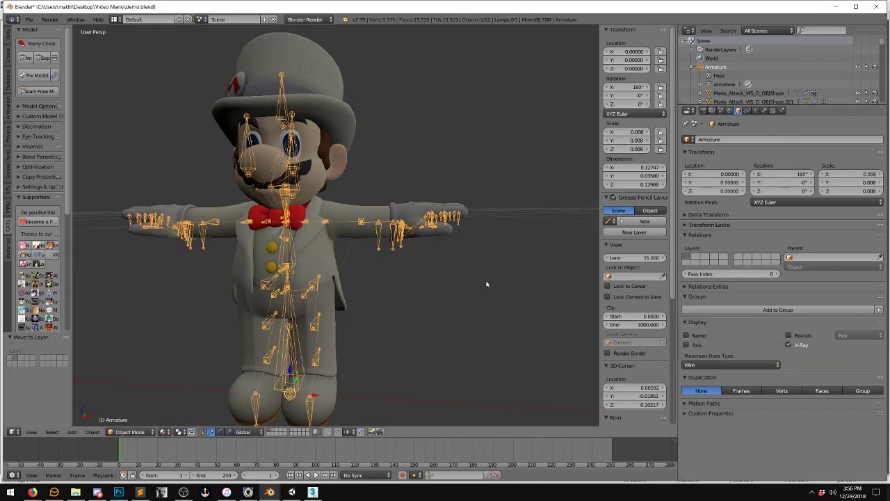
# Start pose mode with the CATS tools and rotate the KneeL bone 15.7° about the global X axis
pyautogui.scroll(1, 378, 254)
pyautogui.click(28, 90)
pyautogui.moveTo(245, 176); pyautogui.dragTo(236, 166, button='middle')
pyautogui.rightClick(308, 323)
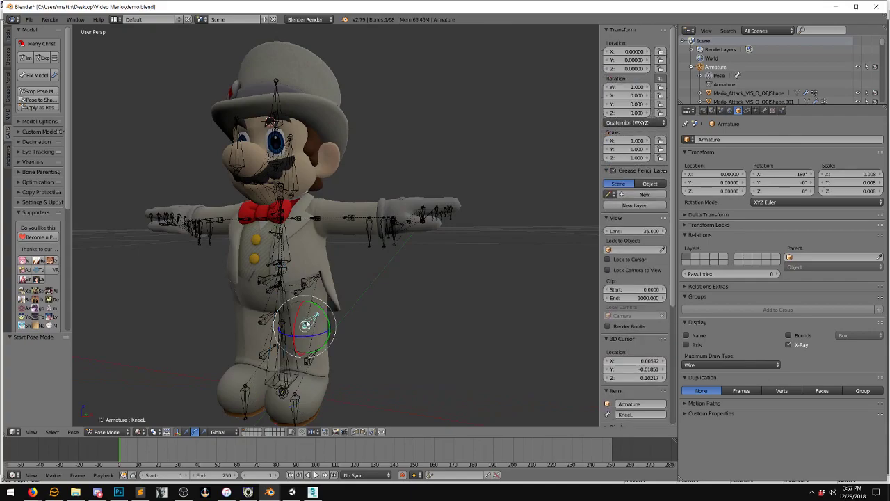
pyautogui.press('r')
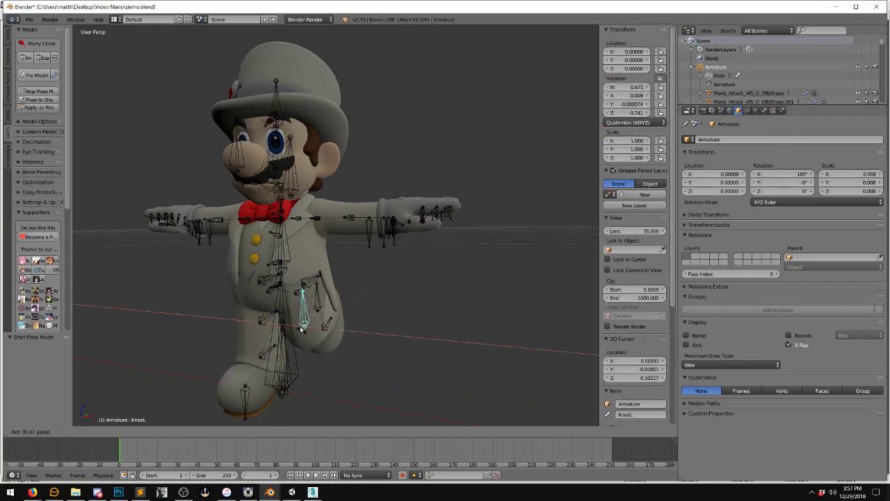
pyautogui.click(264, 324)
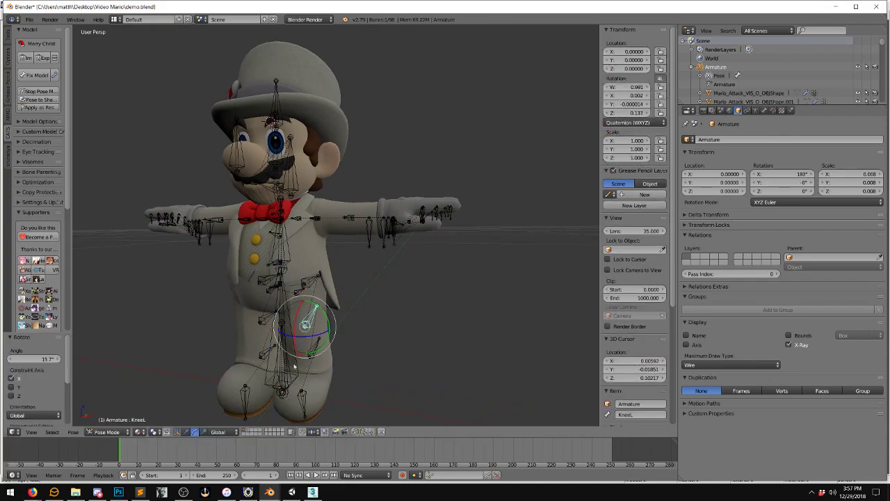
# Rotate the ArmL bone -6.37° about the global X axis and 44.8° about the global Y axis
pyautogui.rightClick(353, 211)
pyautogui.press('r')
pyautogui.press('x')
pyautogui.click(352, 198)
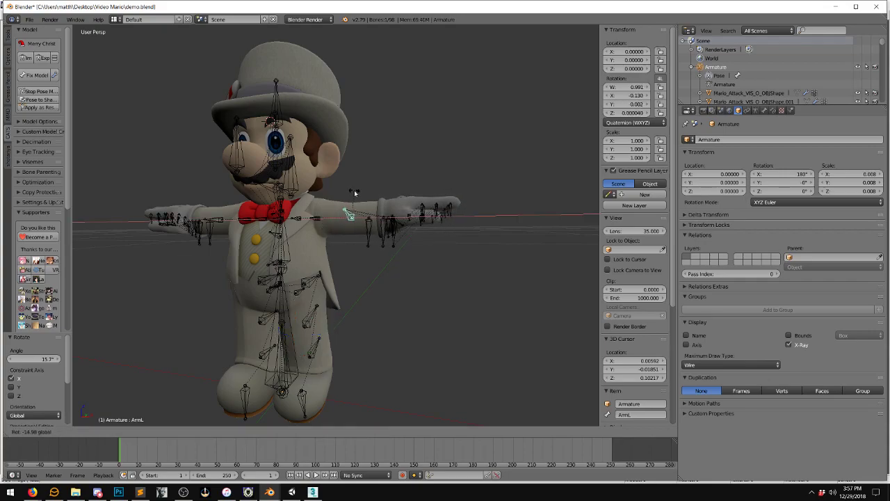
pyautogui.press('r')
pyautogui.press('y')
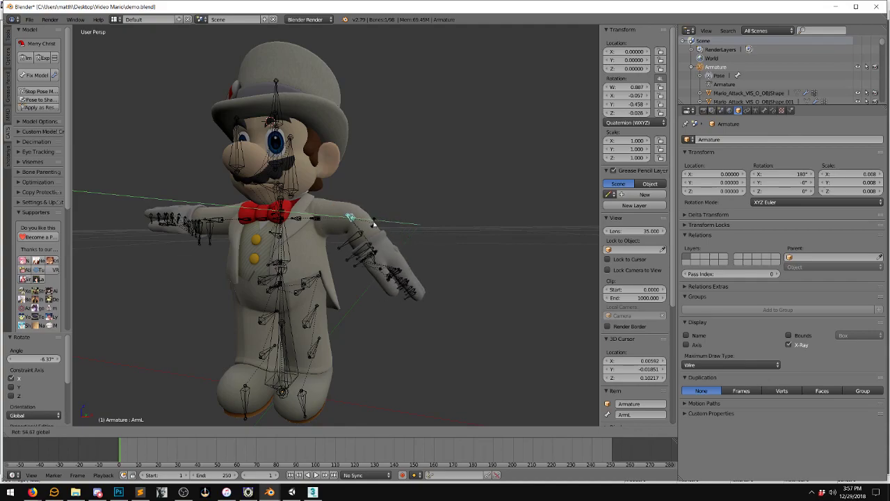
pyautogui.click(354, 216)
# Rotate the ArmL bone freely with Trackball rotation by about -116° and 25.8°
pyautogui.press('r')
pyautogui.press('r')
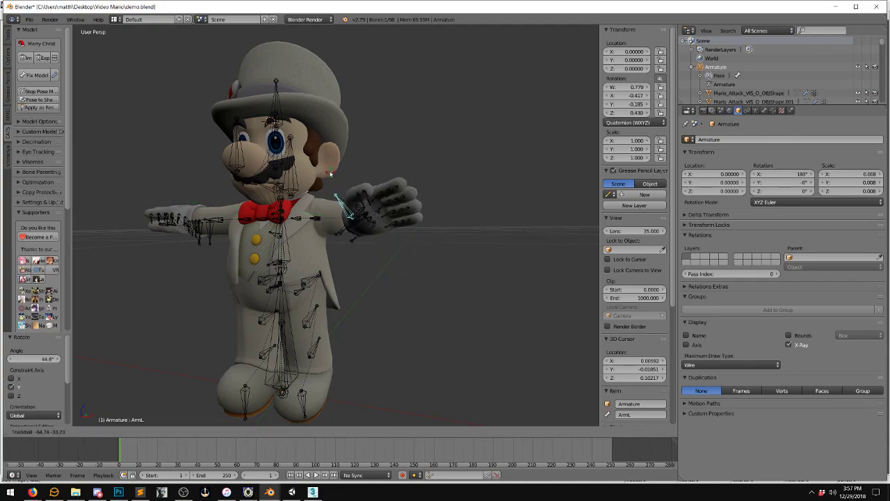
pyautogui.click(367, 146)
pyautogui.moveTo(367, 145); pyautogui.dragTo(499, 226, button='middle')
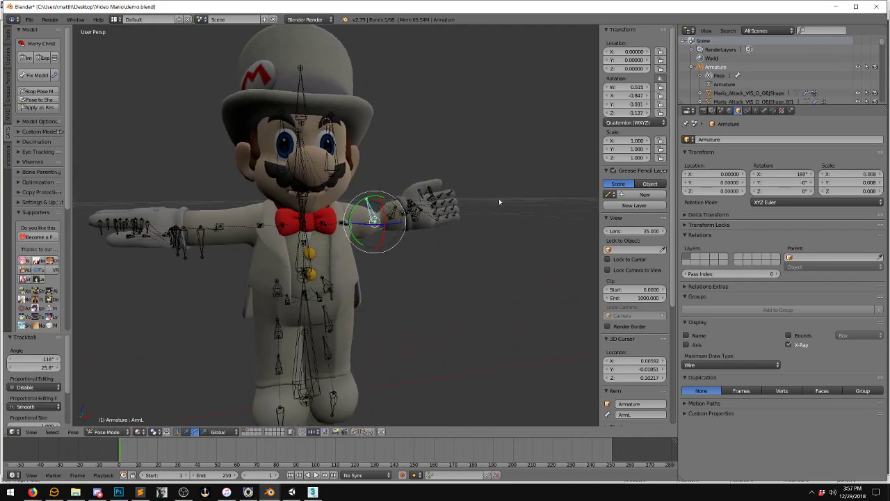